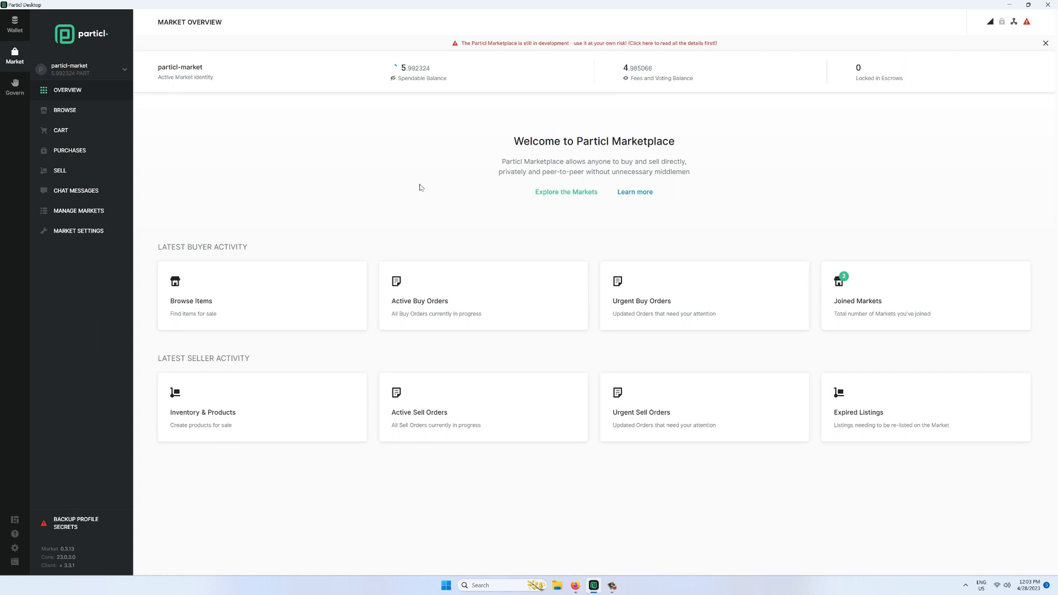
- Open Manage Markets to list the joined markets, Open Market and the BILAK Jewelry storefront
left_click(107, 211)
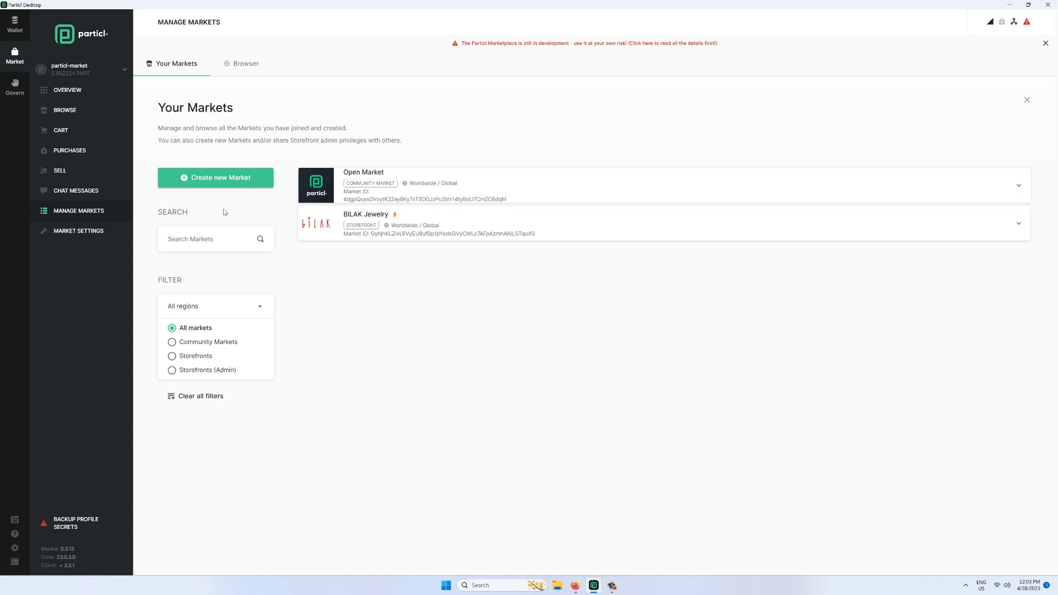
- Start a new market named 'Mark's Shop' with a description about selling stuff for crypto
left_click(217, 186)
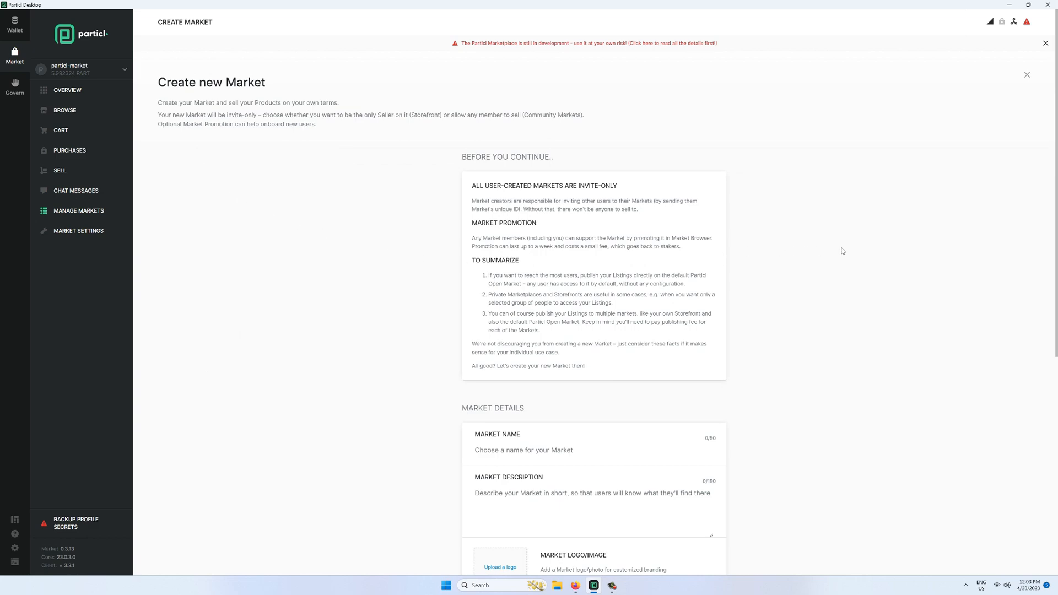
scroll(841, 251, "down", 6)
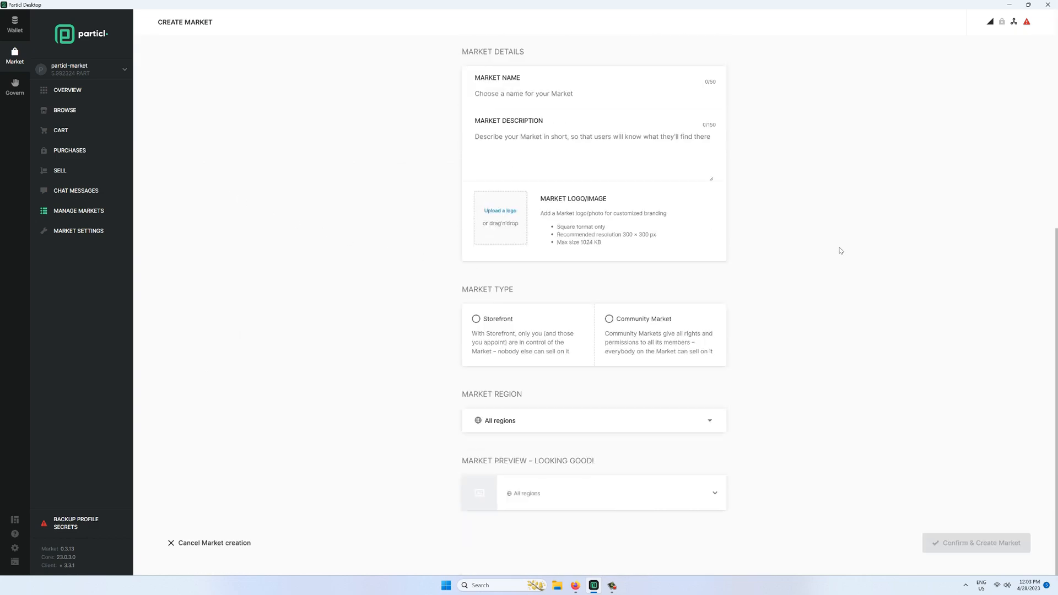
left_click(560, 98)
type("Mark's Shop")
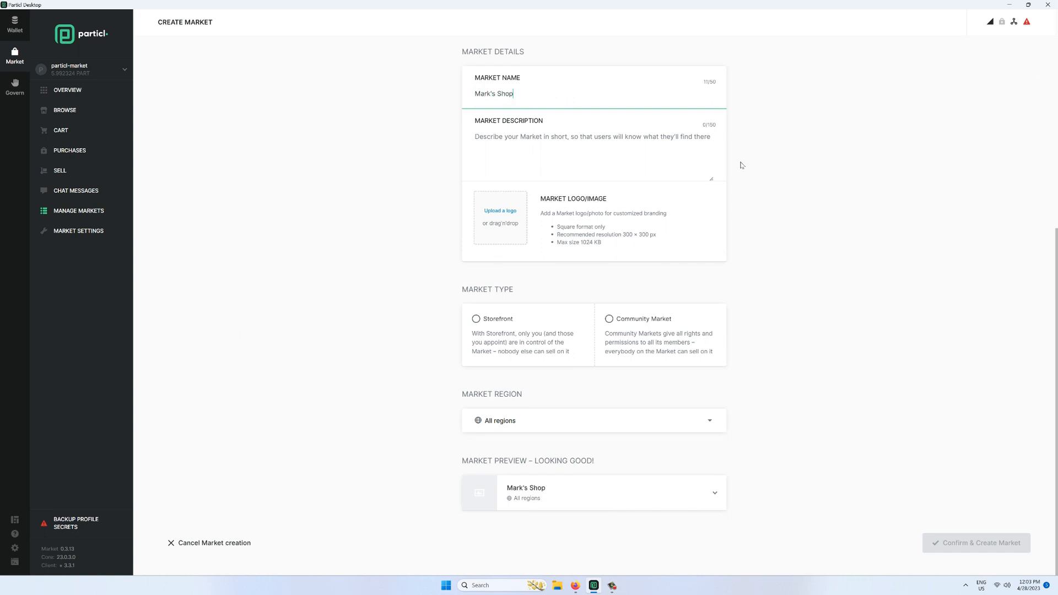
left_click(641, 152)
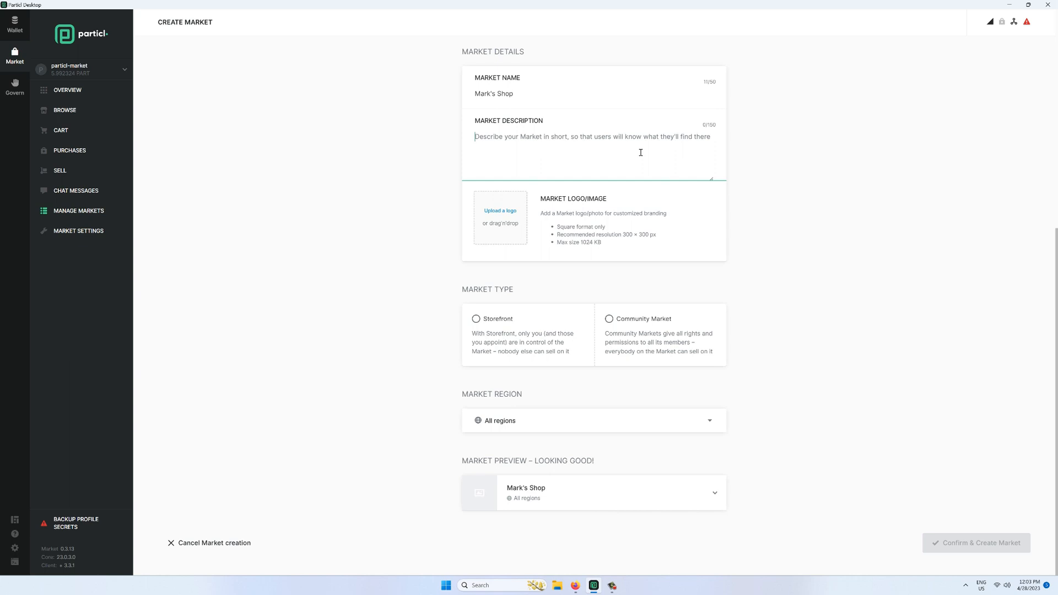
type("This is Mark's shop where I sell")
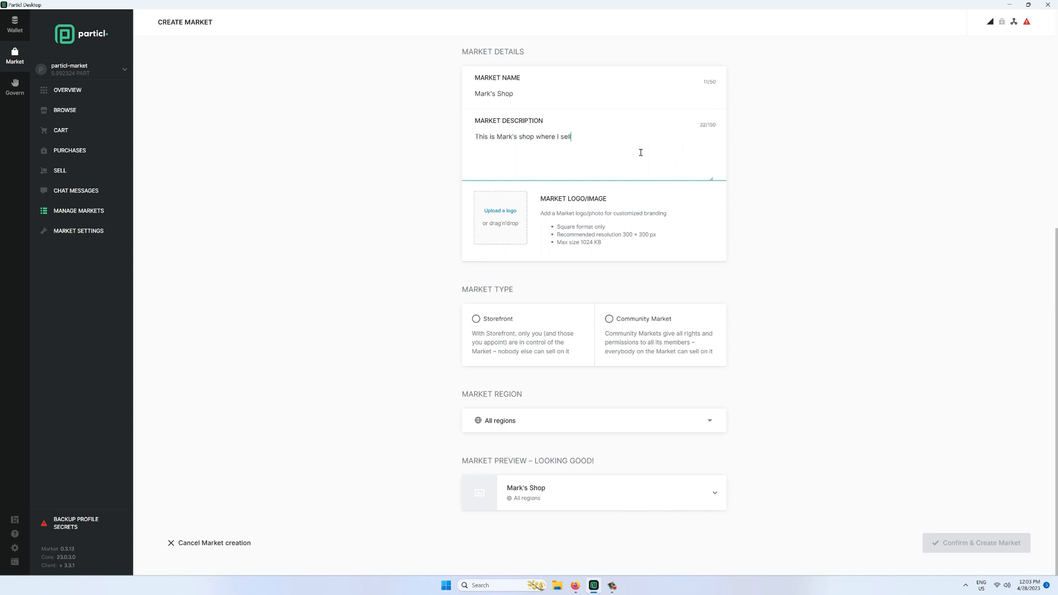
type(" some of my stuff for crypto.")
- Upload a logo image and set the market type to Storefront
left_click(503, 212)
left_click(96, 83)
left_click(425, 294)
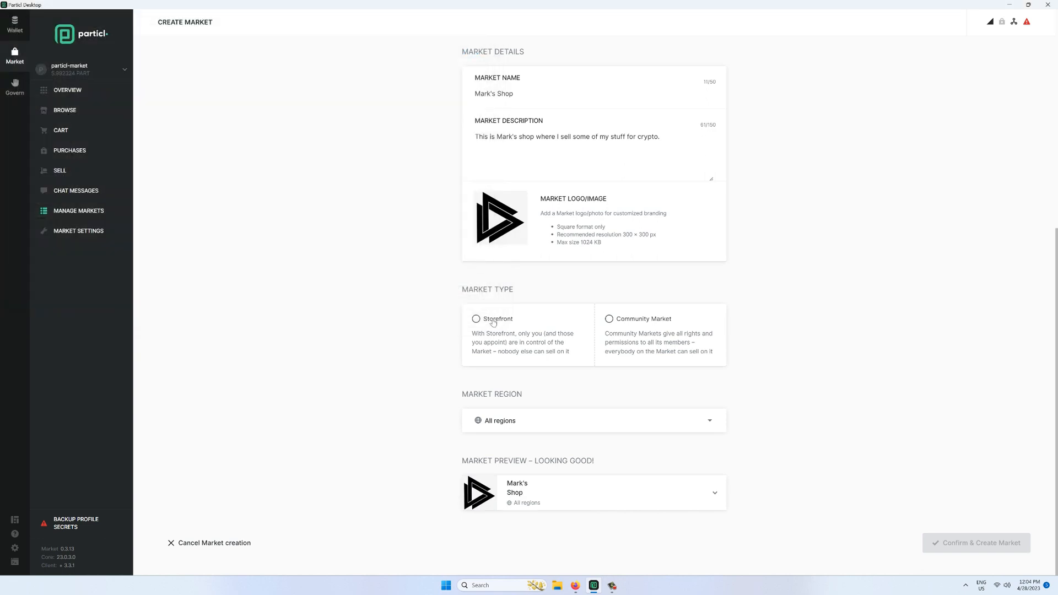
left_click(493, 323)
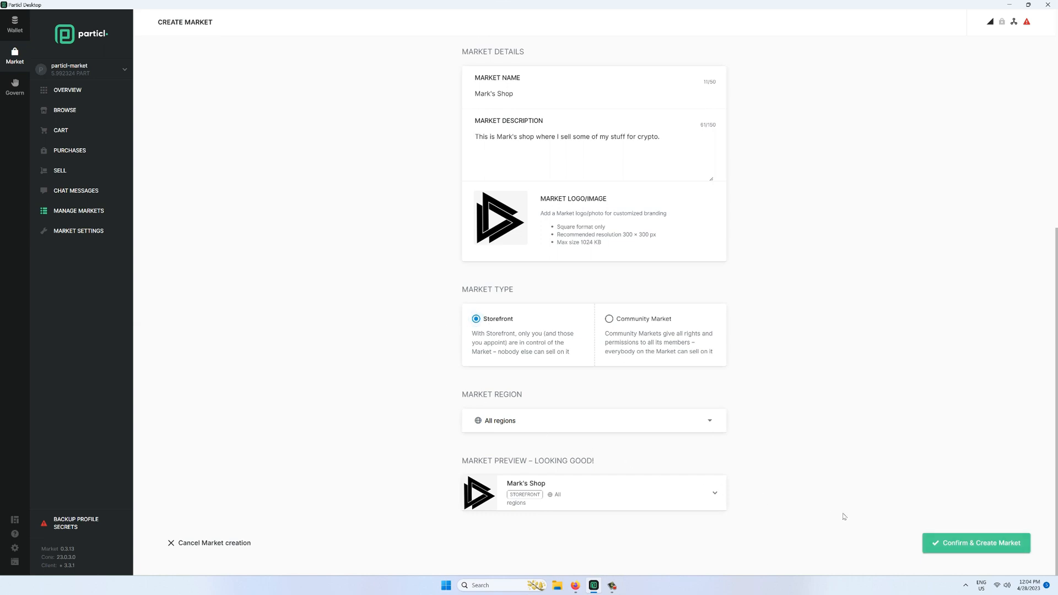
- Create the market and add root category Books with sub-categories Philosophy and UFOs
left_click(954, 544)
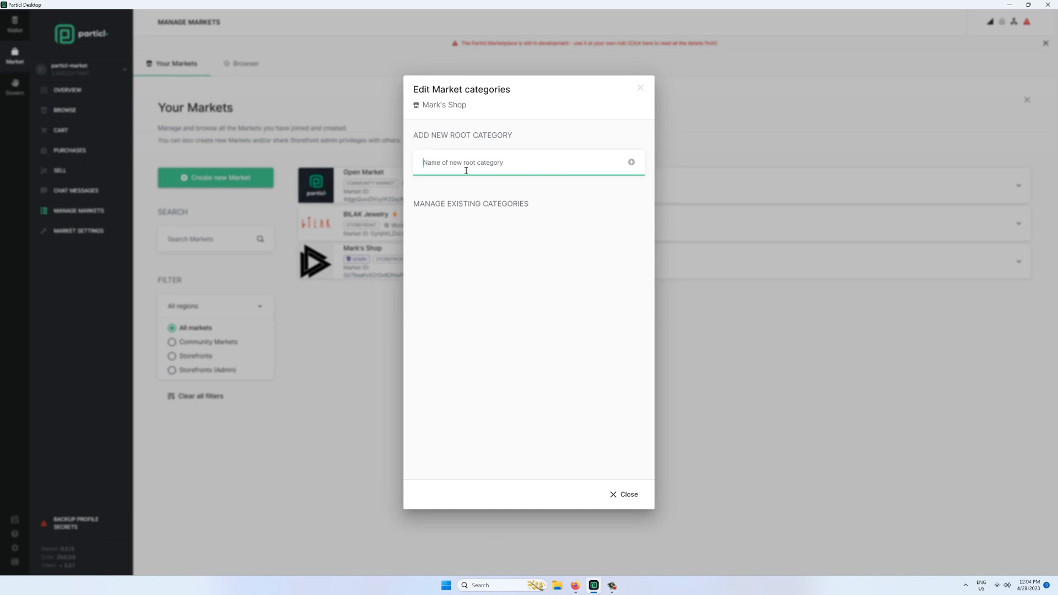
type("Books")
left_click(632, 162)
mouse_move(599, 235)
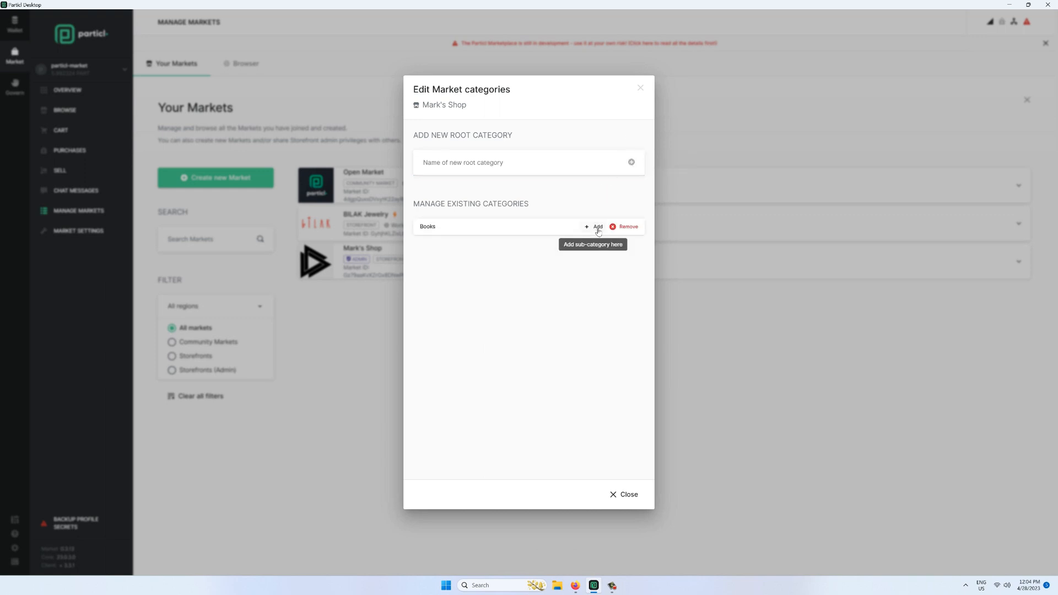
left_click(598, 229)
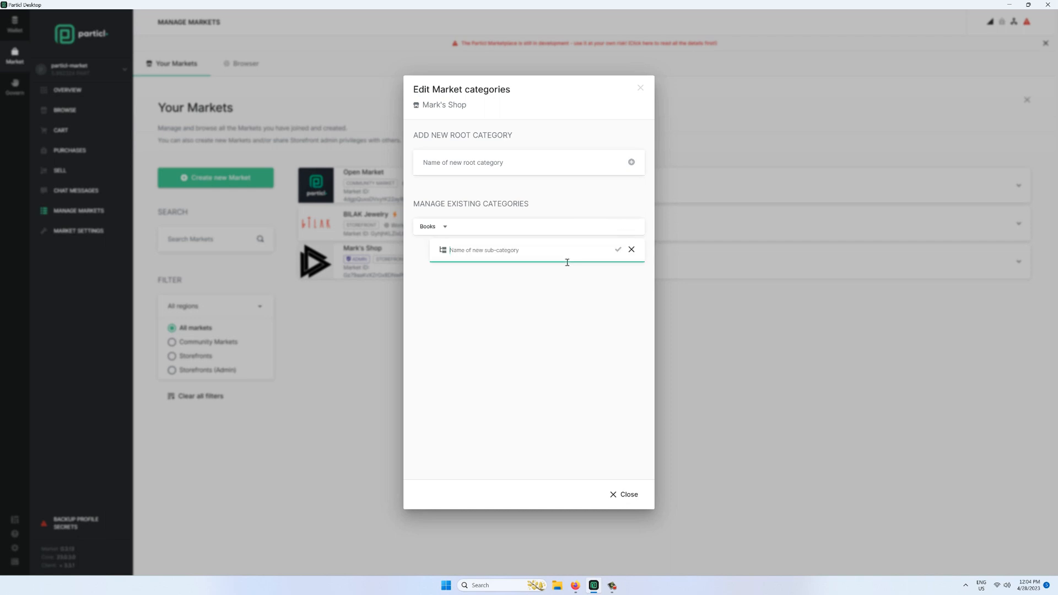
type("Philosophy")
left_click(618, 250)
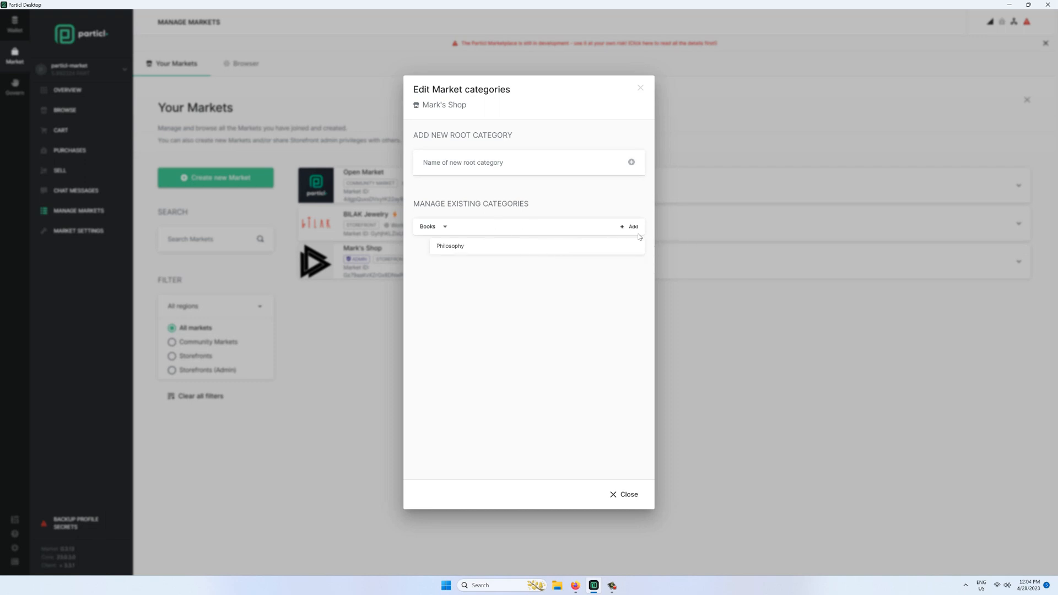
left_click(633, 228)
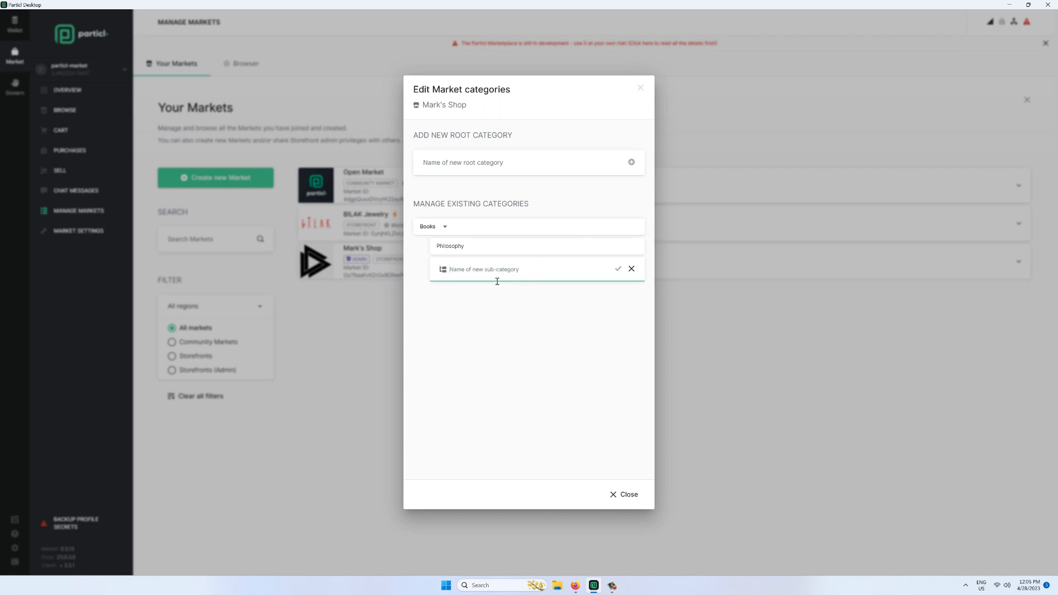
type("uFOs")
left_click(617, 269)
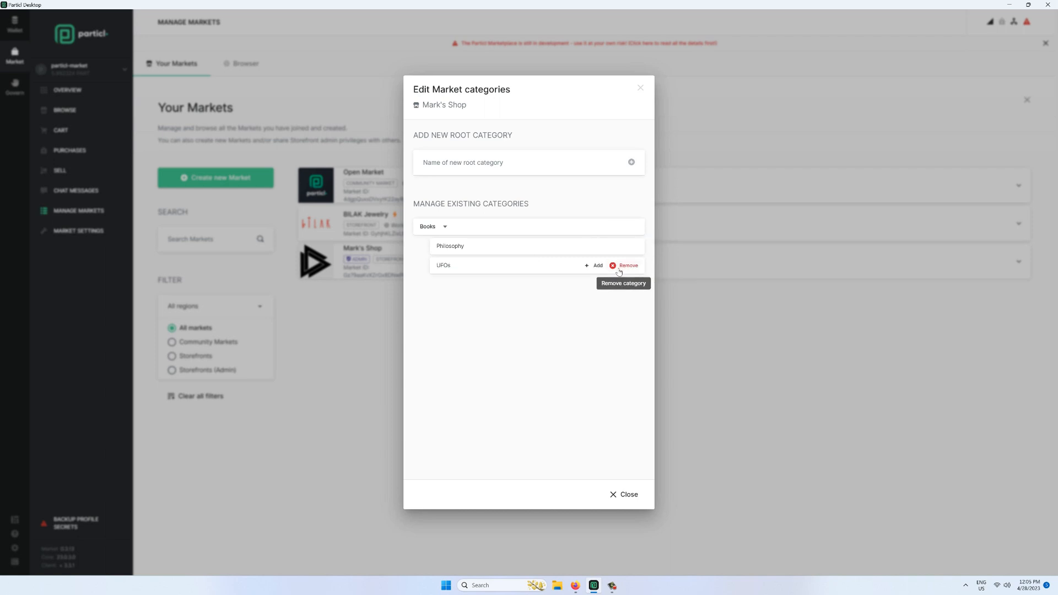
- Add root category Precious Metal Bullions and close the category editor
left_click(558, 164)
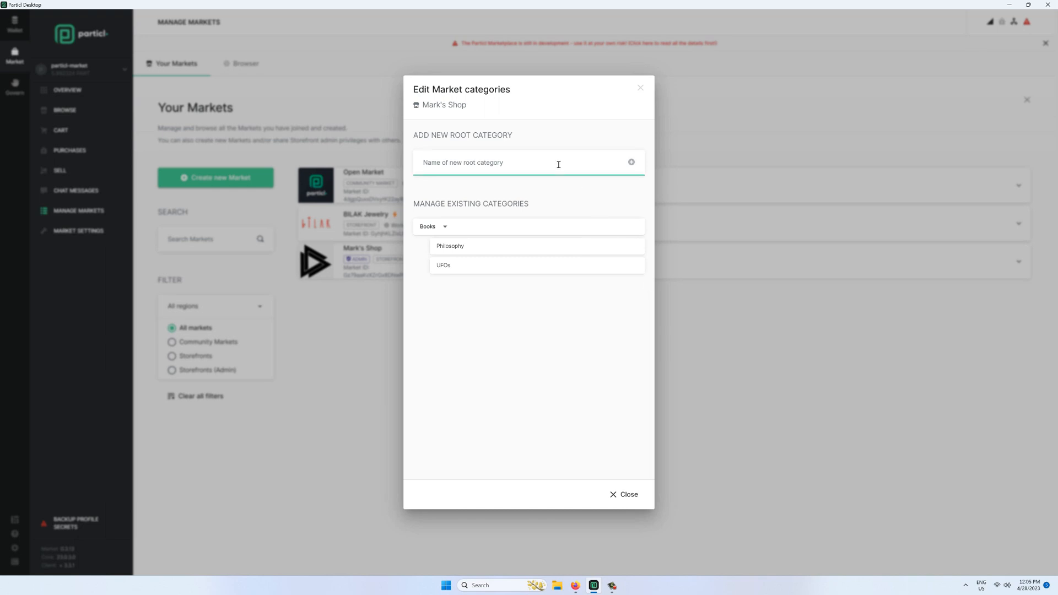
type("M")
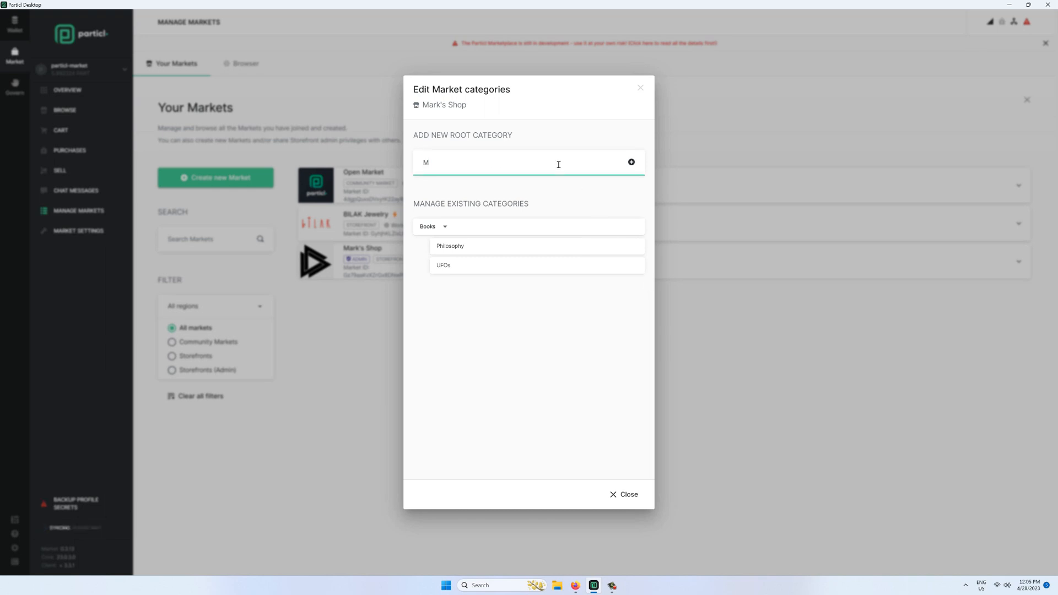
key("BackSpace")
type("Precious")
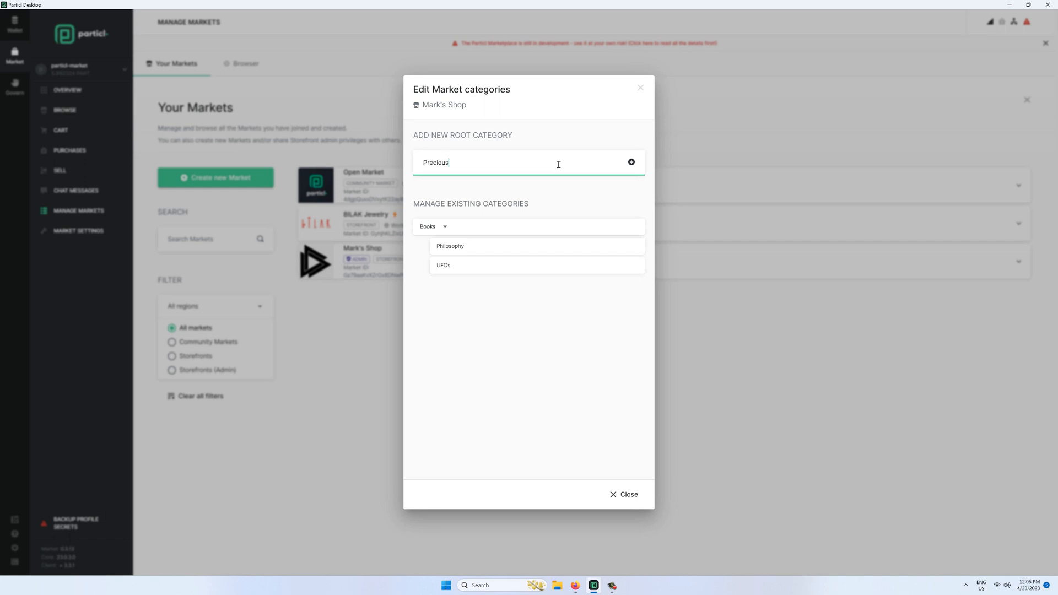
type(" Metal Bullions")
left_click(631, 162)
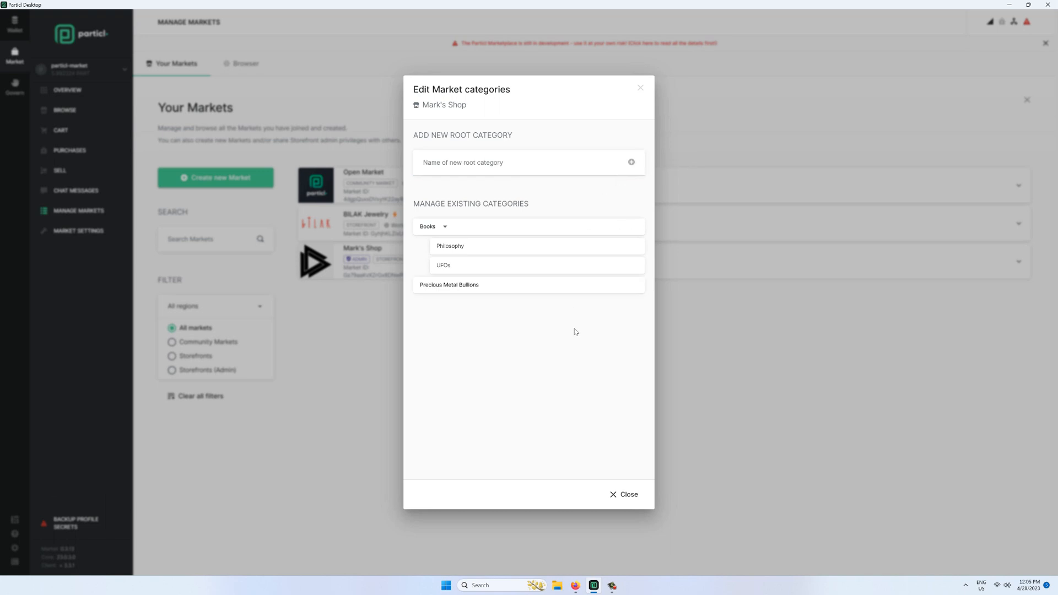
left_click(634, 496)
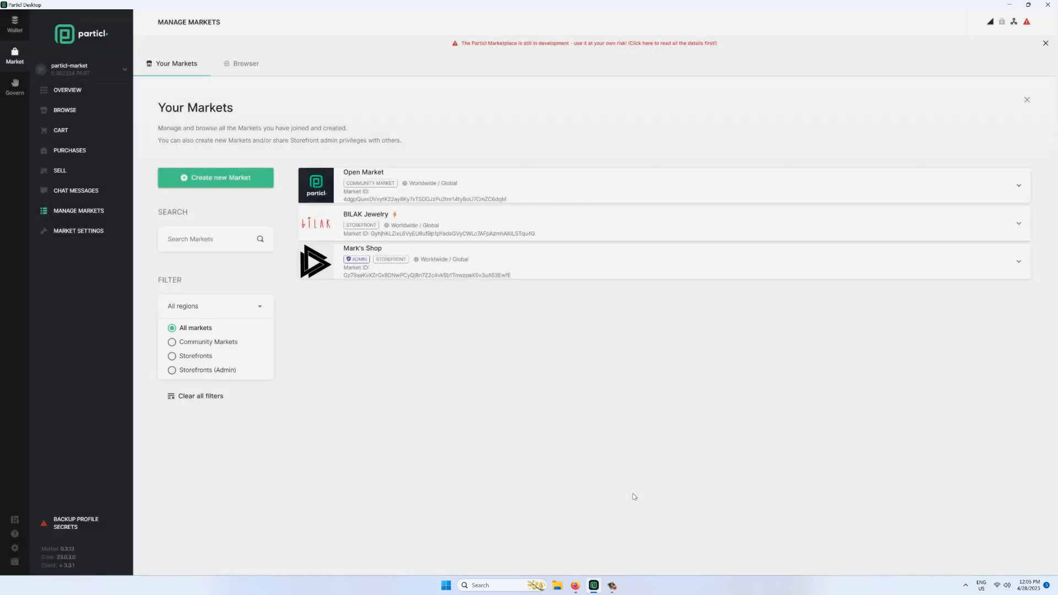
- Expand Mark's Shop in Your Markets to show its Storefront Summary and invite sections
left_click(515, 279)
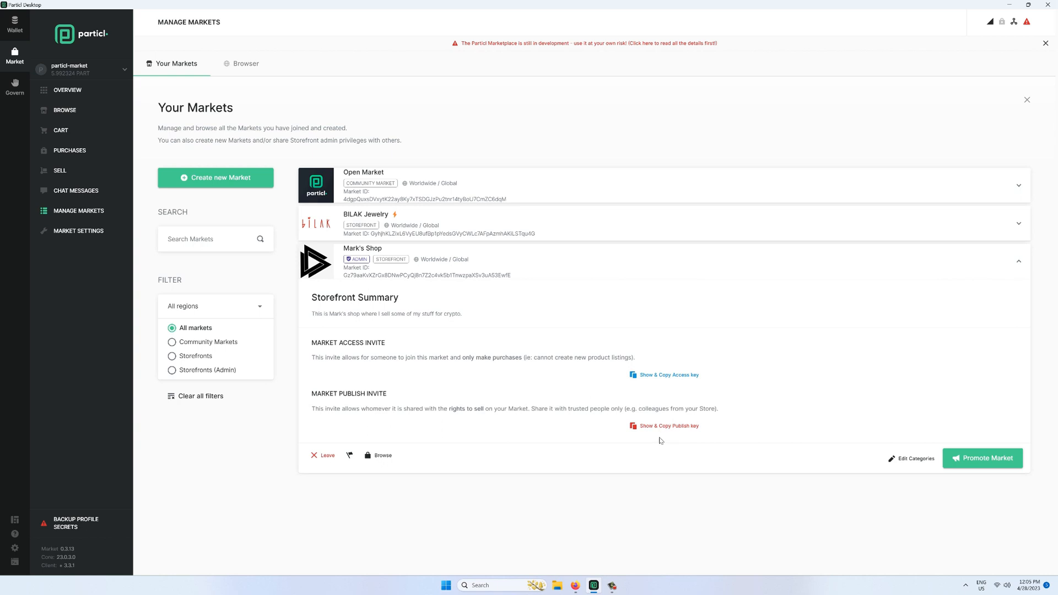
- Attempt to promote the market, cancel over insufficient funds, and switch to the Wallet overview
left_click(982, 466)
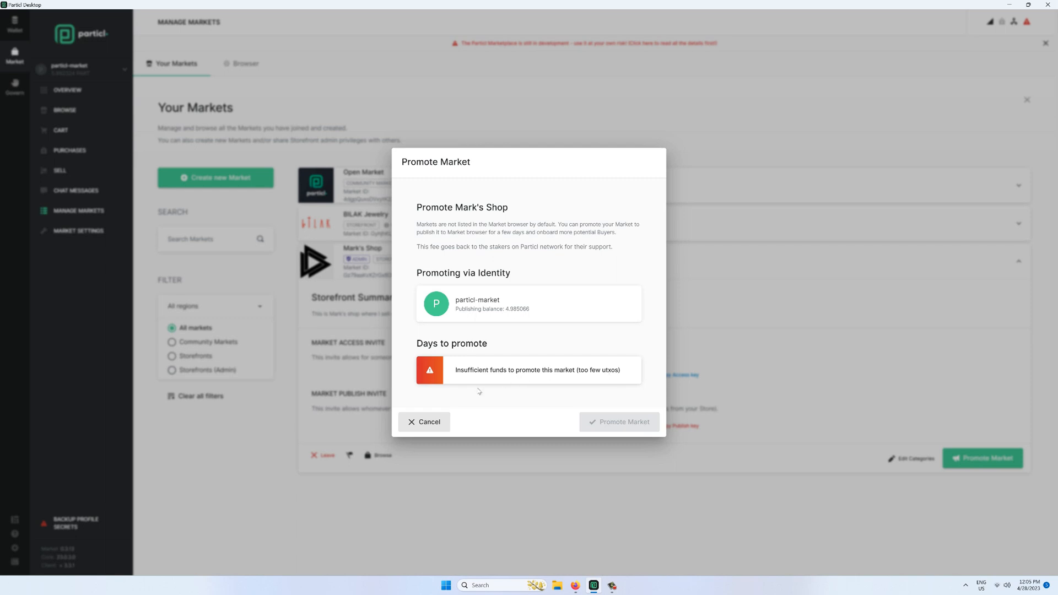
left_click(424, 424)
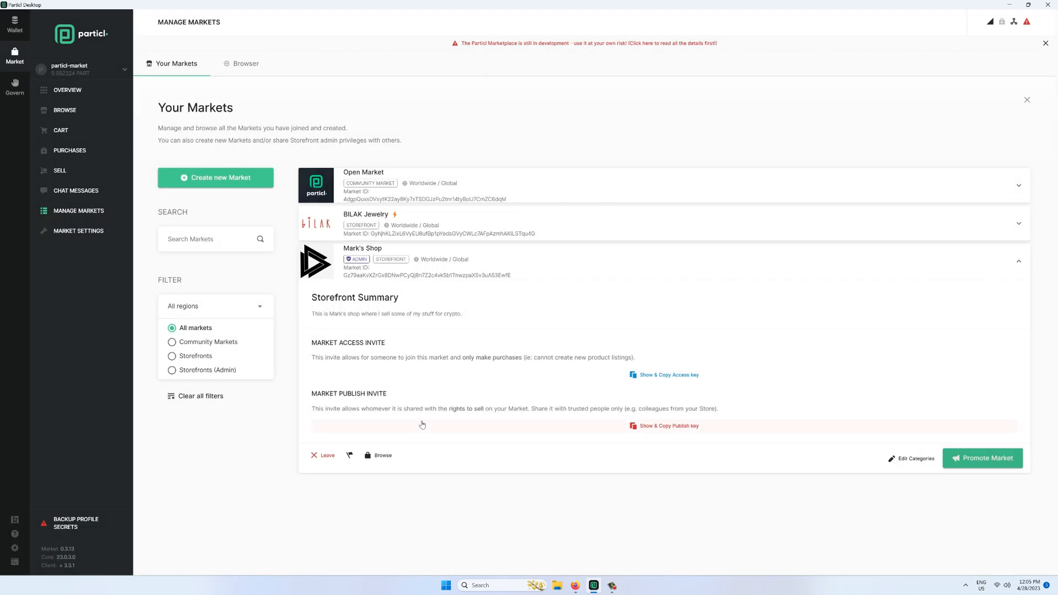
left_click(25, 29)
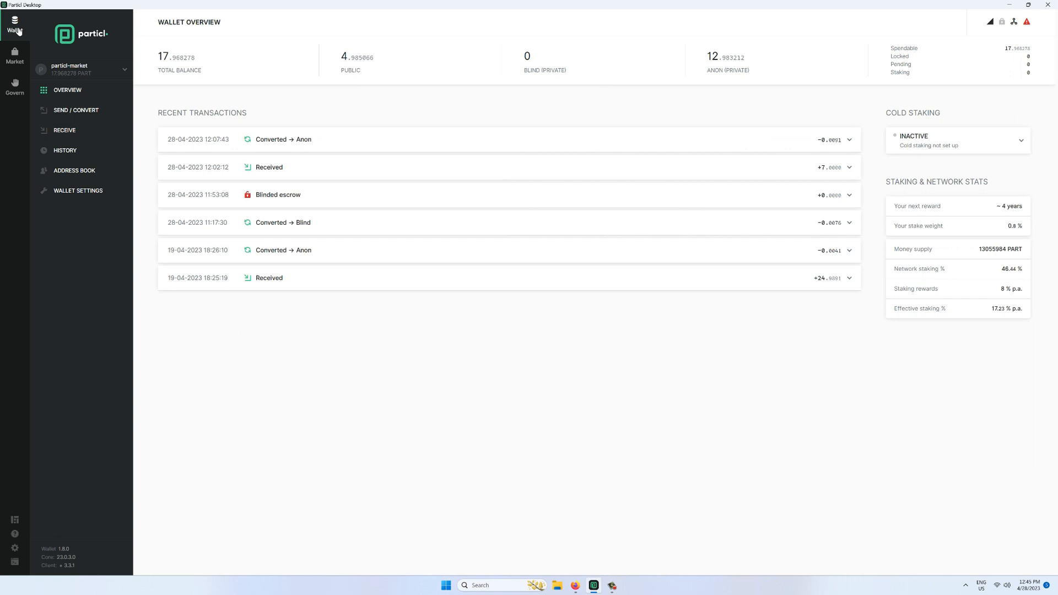
- Copy the wallet's public receiving address into the send form's receiver field
left_click(69, 110)
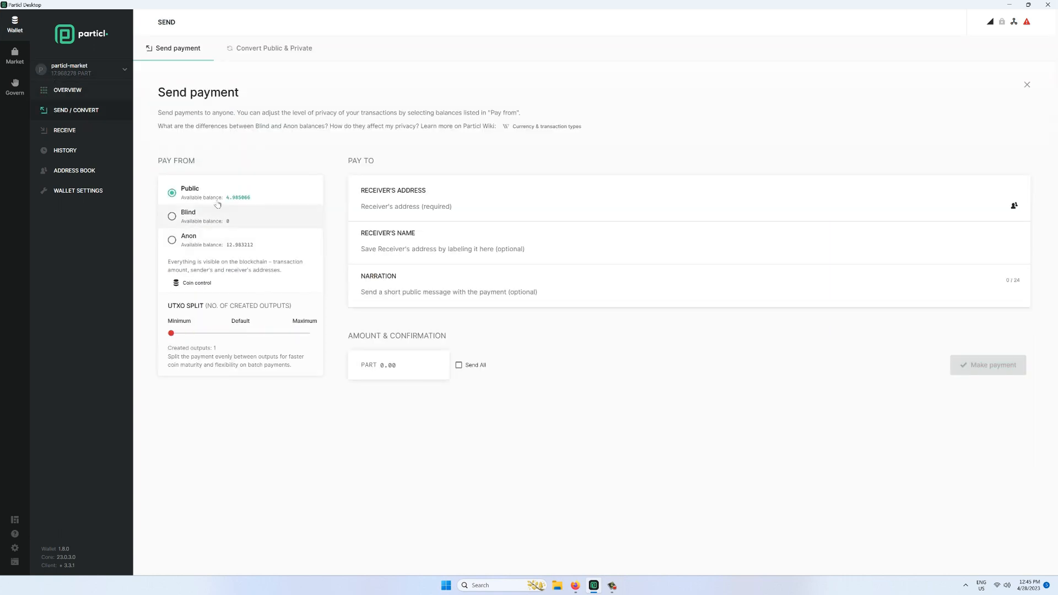
left_click(61, 129)
left_click(602, 300)
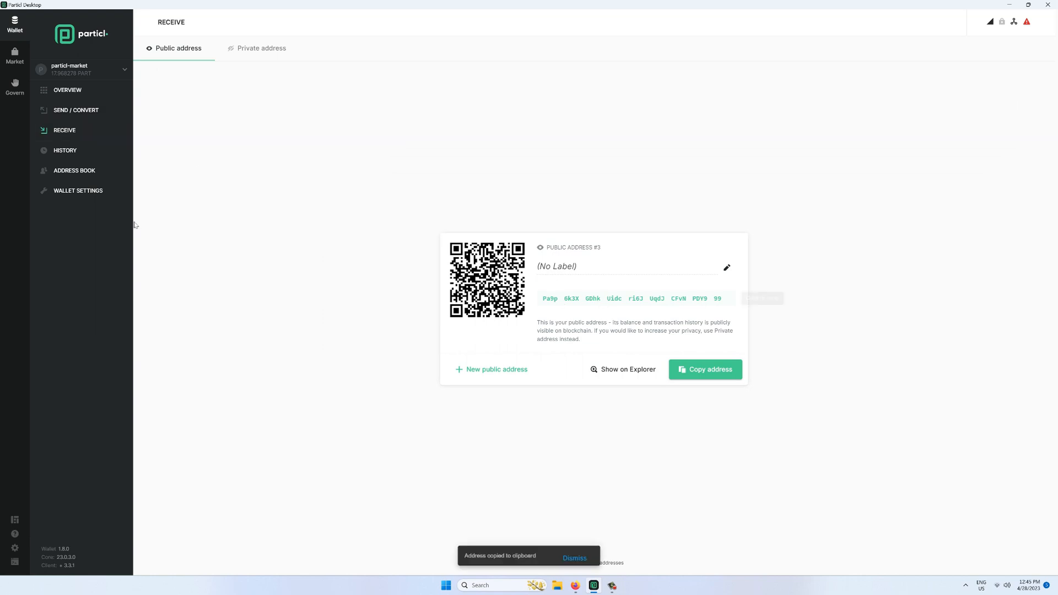
left_click(59, 117)
left_click(420, 214)
key("ctrl+v")
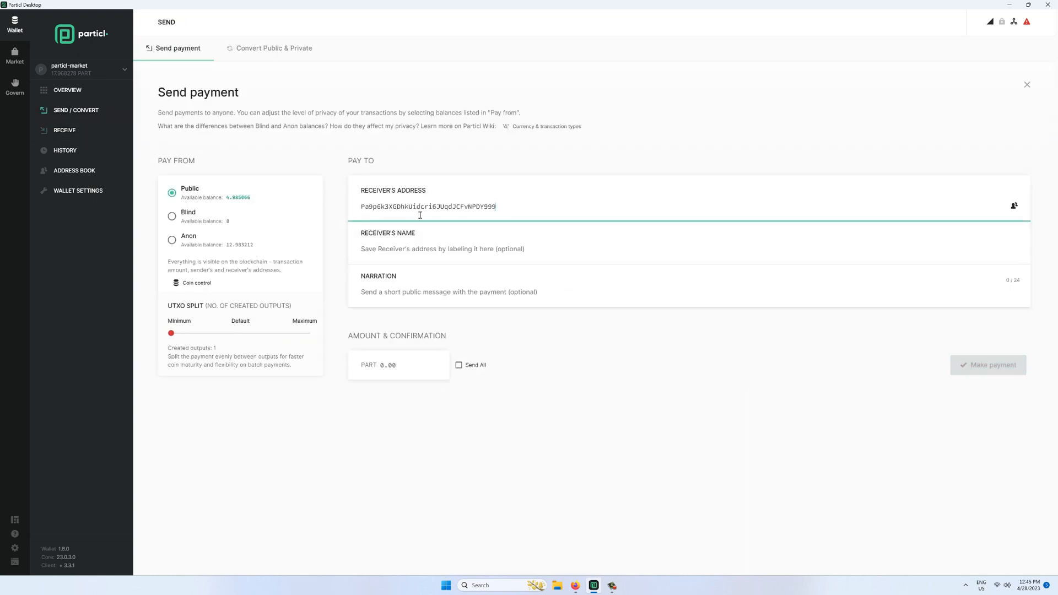
- Send a 2.5 PART public payment split into 2 outputs, then switch to the Market
left_click(390, 365)
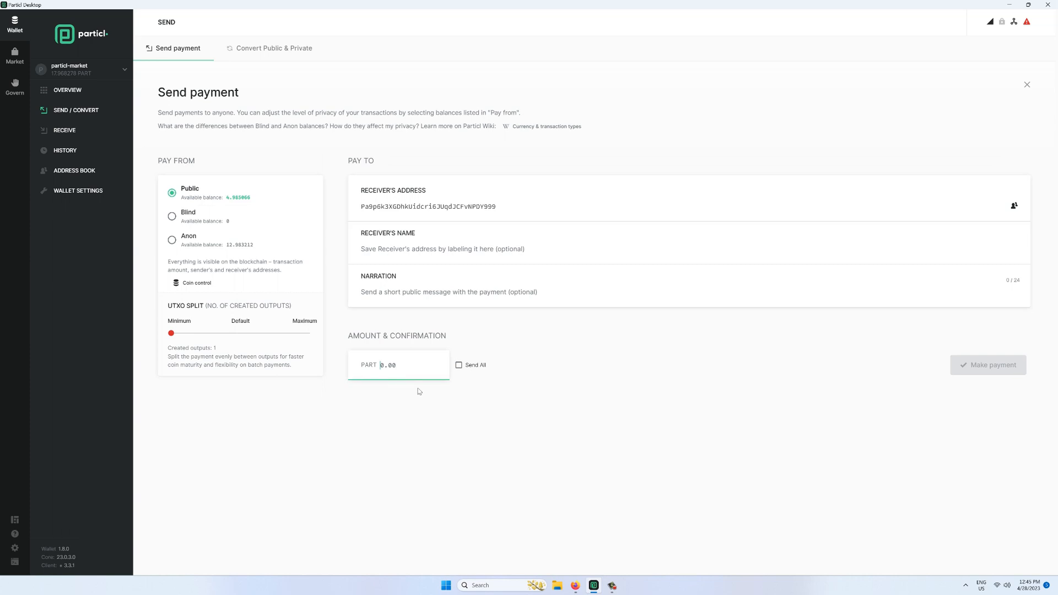
type("2.5")
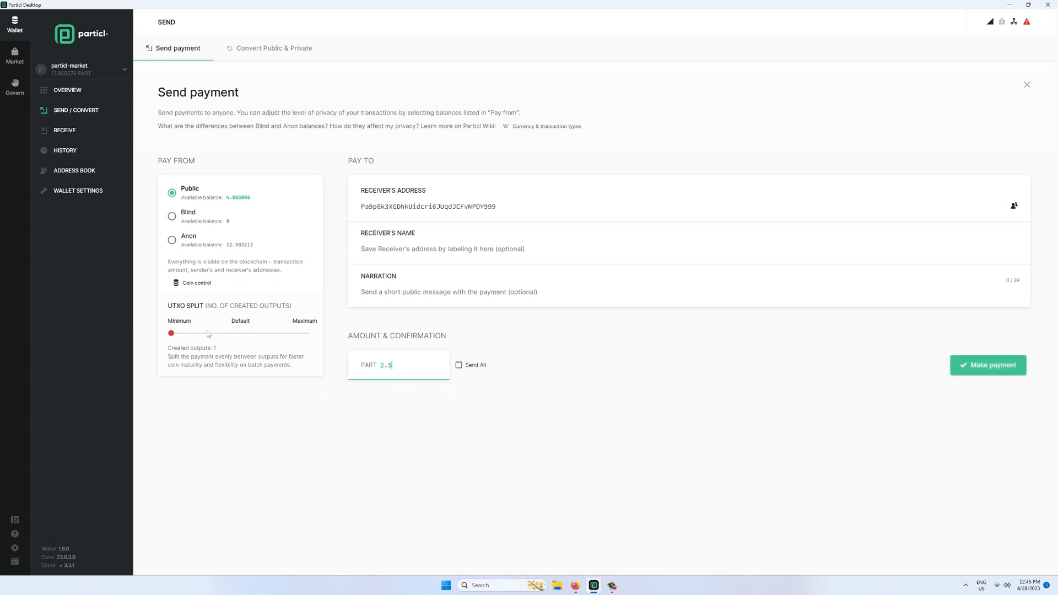
left_click(175, 338)
left_click(174, 338)
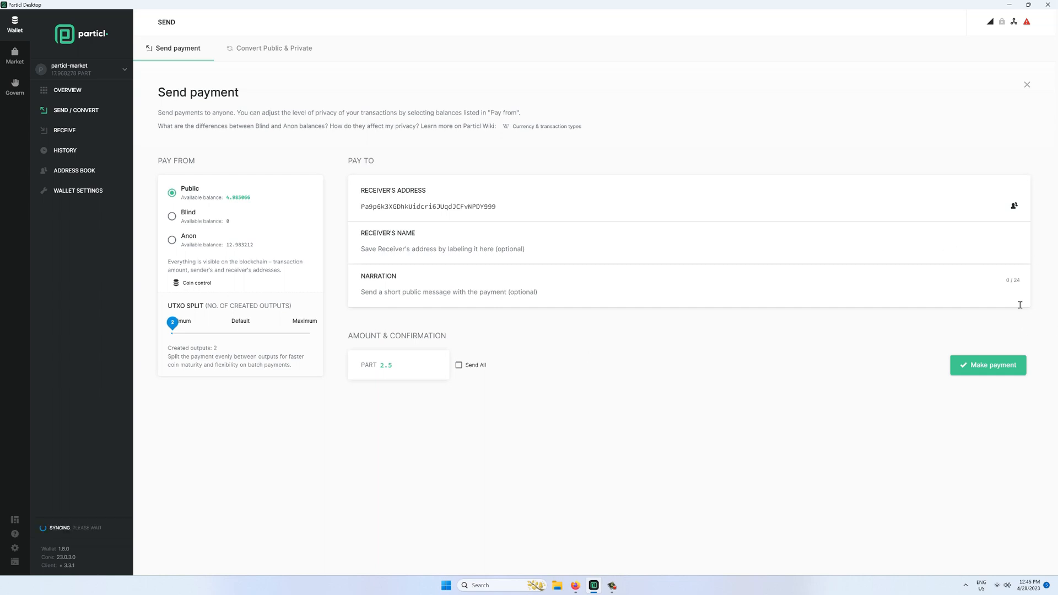
left_click(1002, 366)
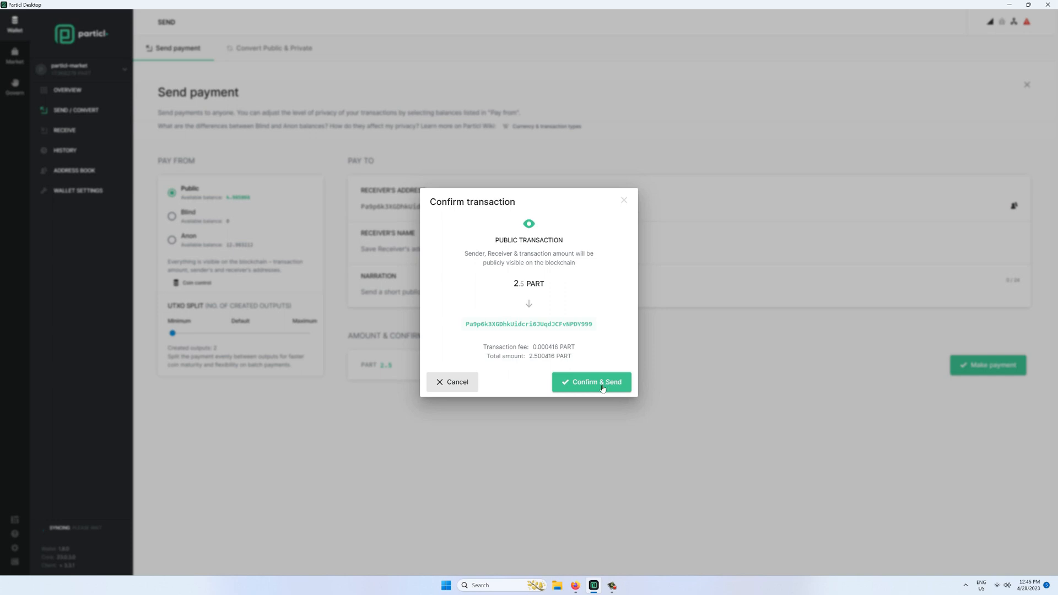
left_click(595, 387)
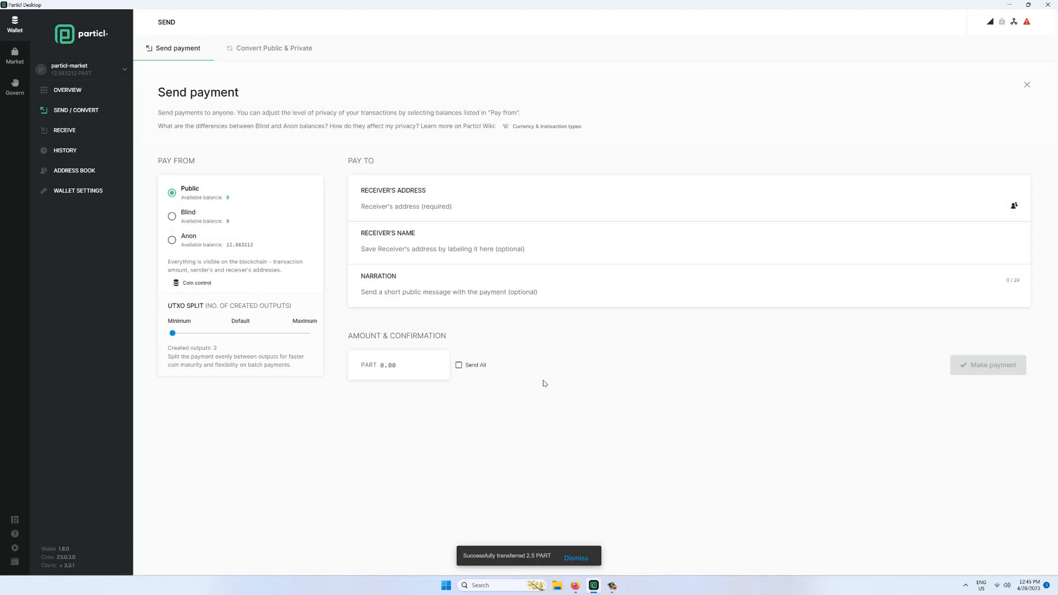
left_click(67, 90)
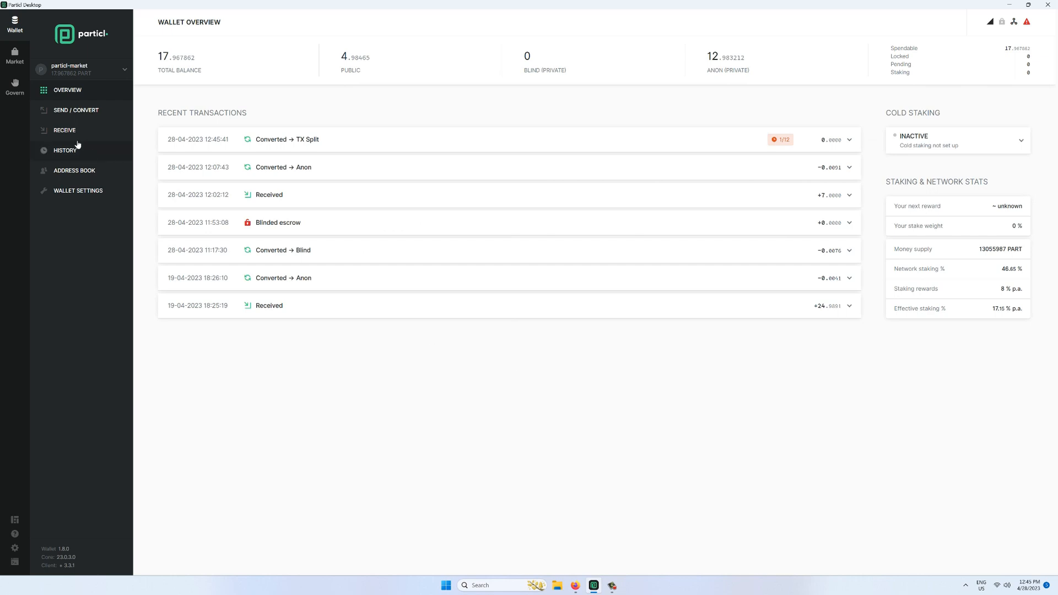
left_click(15, 55)
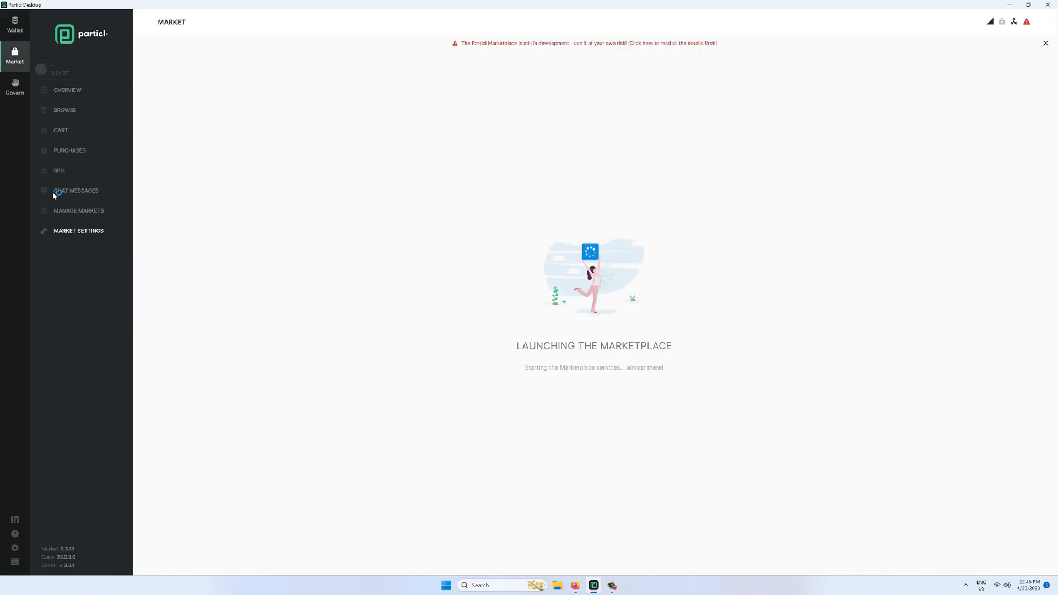
- Promote Mark's Shop for 1 day, then browse the public markets available to join
left_click(79, 232)
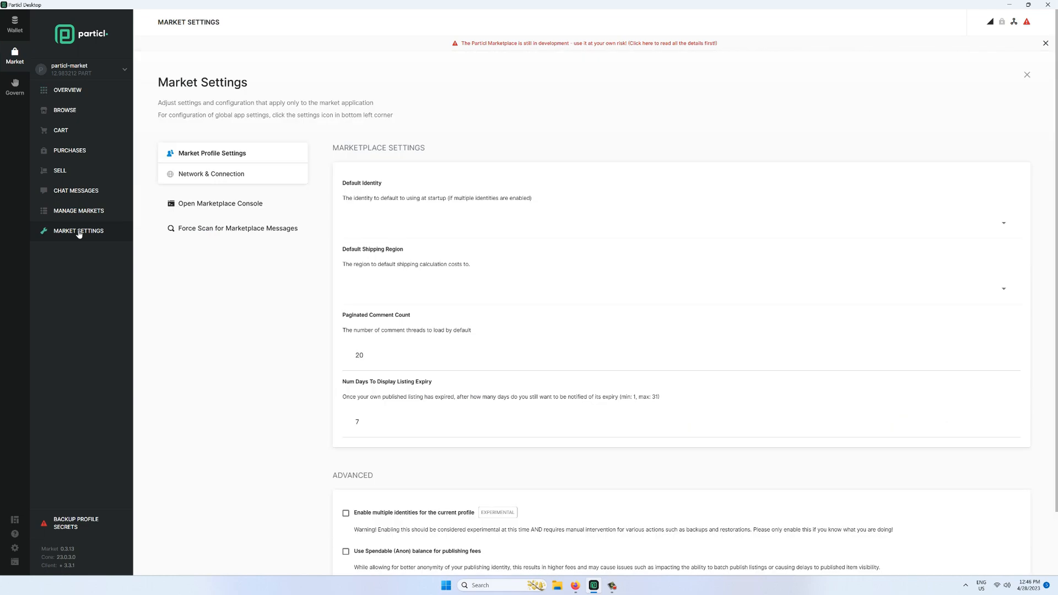
left_click(78, 212)
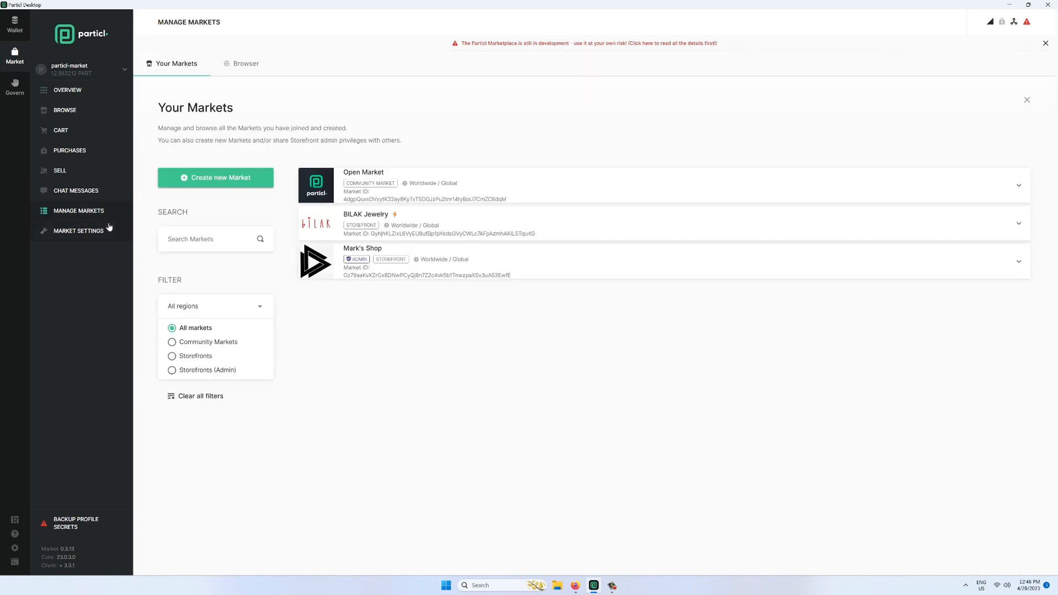
left_click(689, 281)
left_click(968, 461)
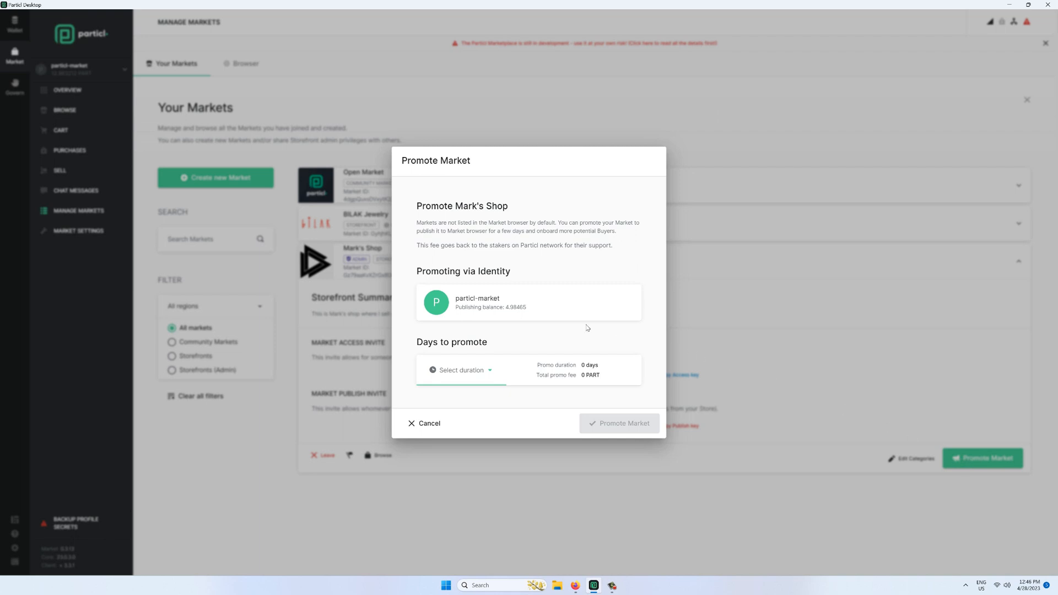
left_click(484, 373)
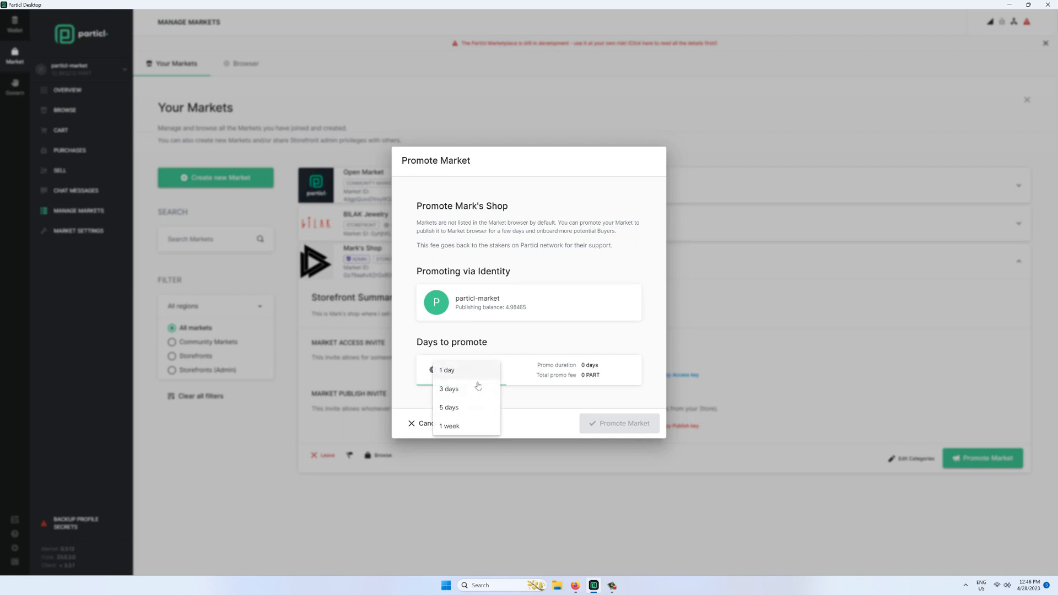
left_click(465, 371)
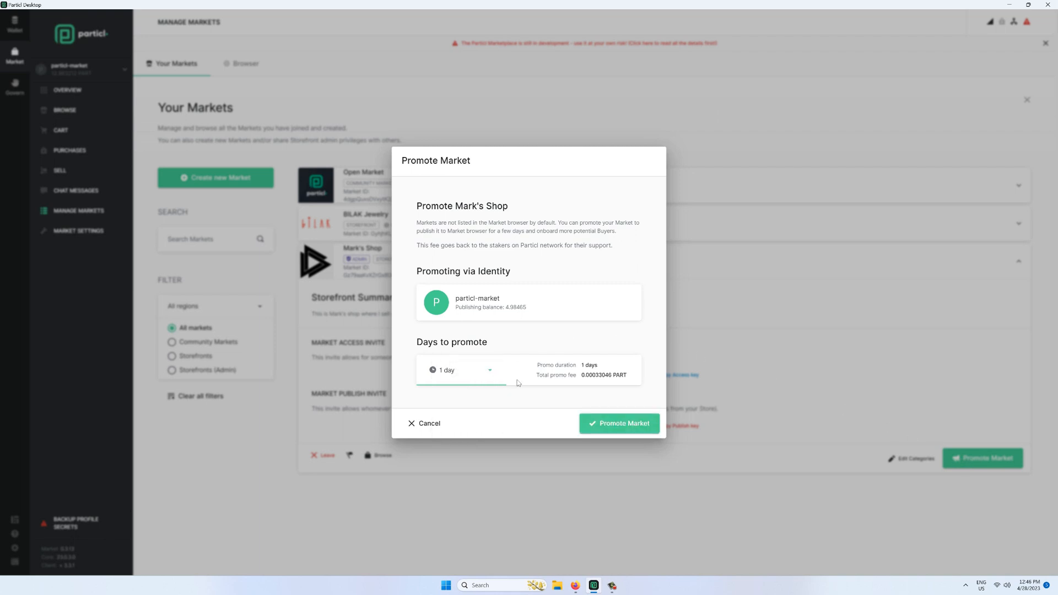
left_click(626, 424)
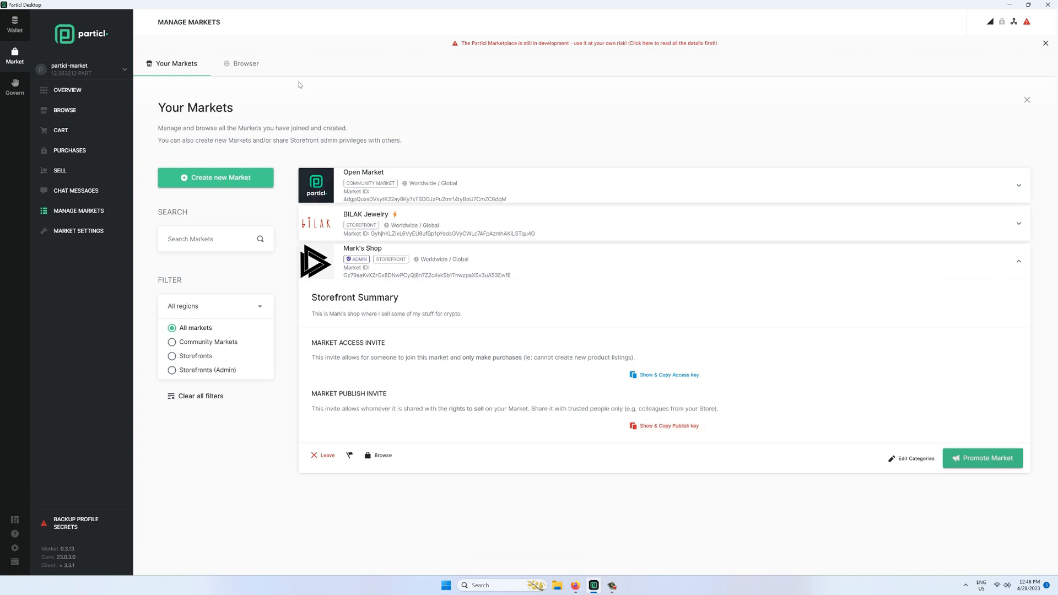
left_click(245, 65)
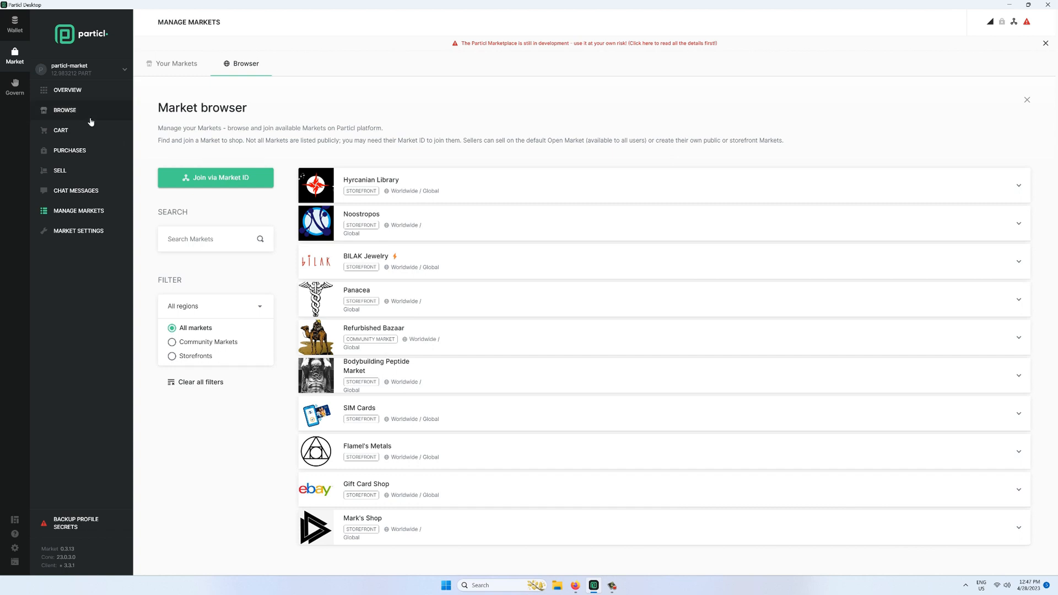
- Add a new product with code SILVER0001 named '1 oz Silver Bullion (CAPPED)'
left_click(84, 177)
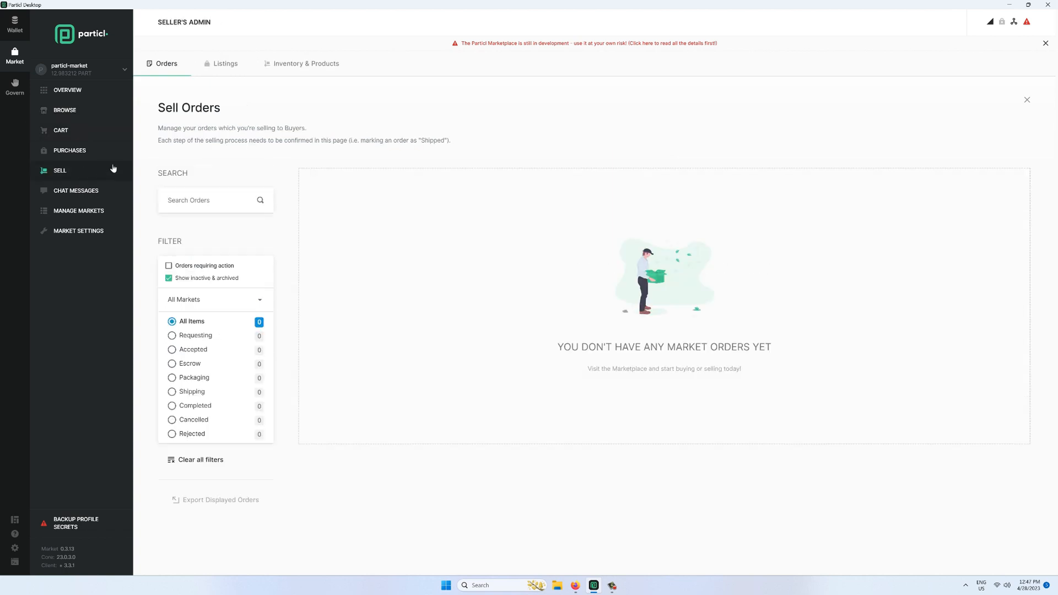
left_click(310, 75)
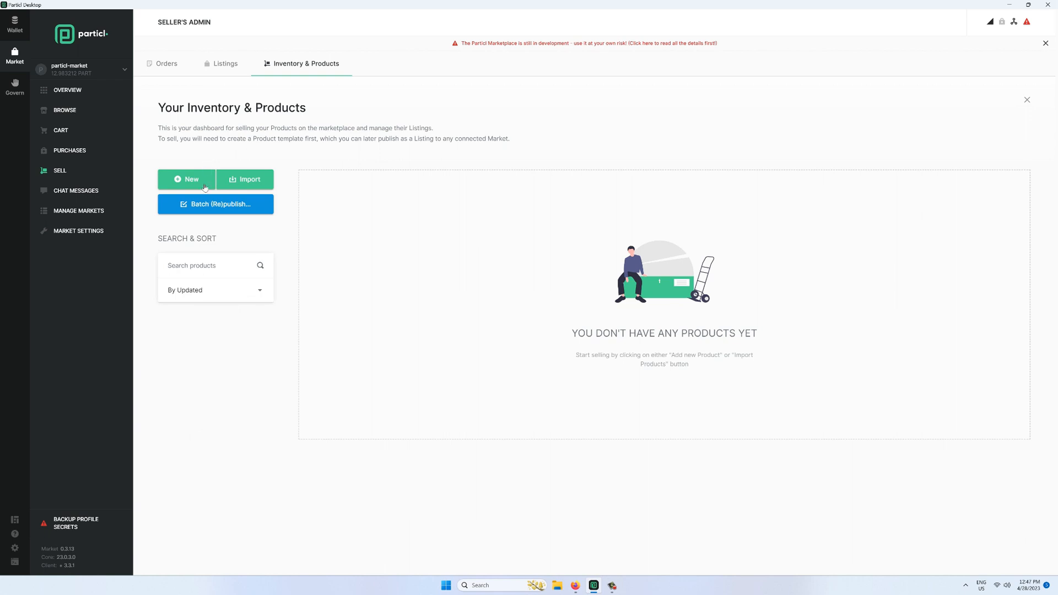
left_click(203, 189)
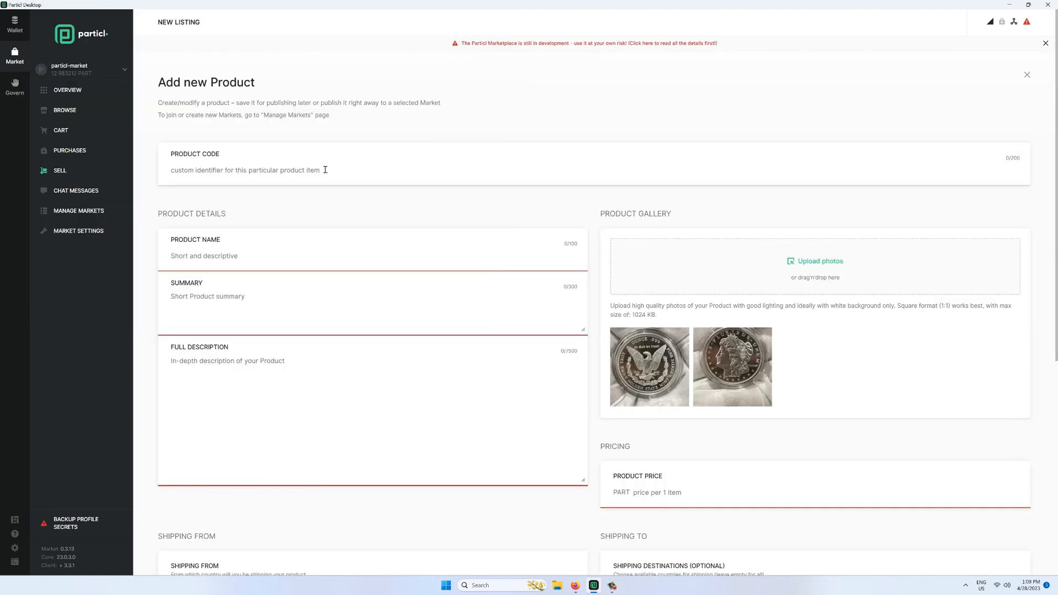
left_click(323, 169)
type("SILVER0001")
left_click(255, 257)
type("1 oz Silver Bullion 9CAPPER")
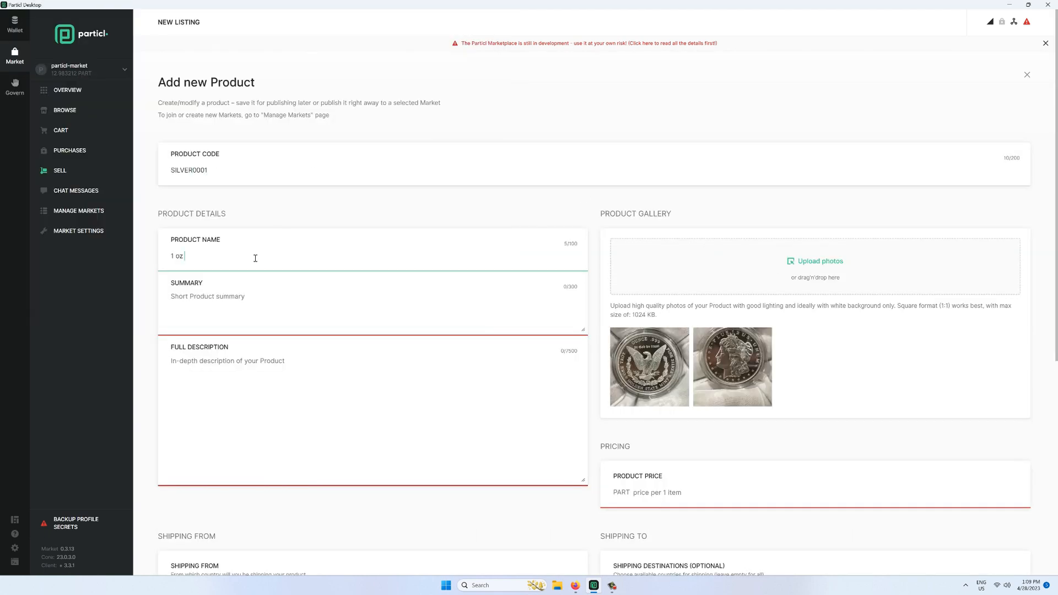
key("BackSpace")
key("BackSpace")
key("BackSpace")
key("BackSpace")
key("BackSpace")
key("BackSpace")
key("BackSpace")
type("(CAPPED)")
- Enter the .999 1oz silver bullion summary and the mint-condition, no-oxidation description
left_click(222, 299)
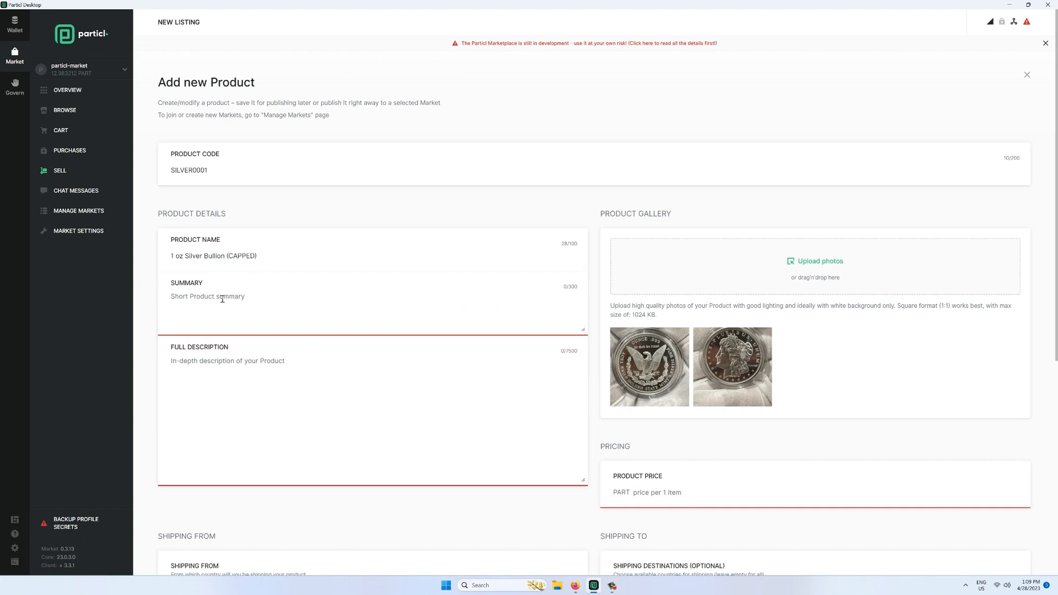
type(".999 1oz silver bullion, capped, in mint condition")
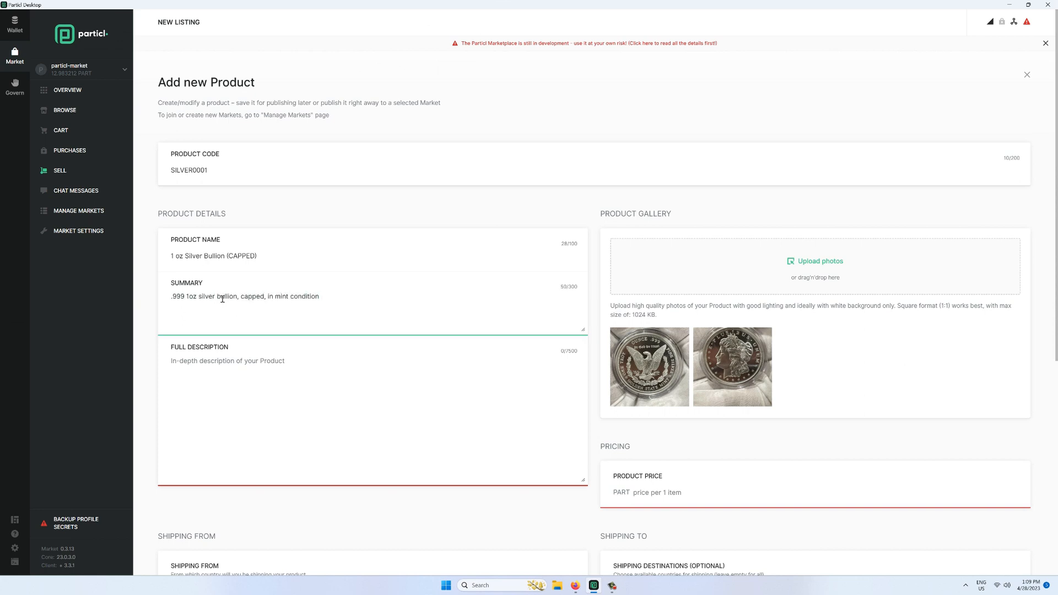
left_click(218, 361)
type("Se")
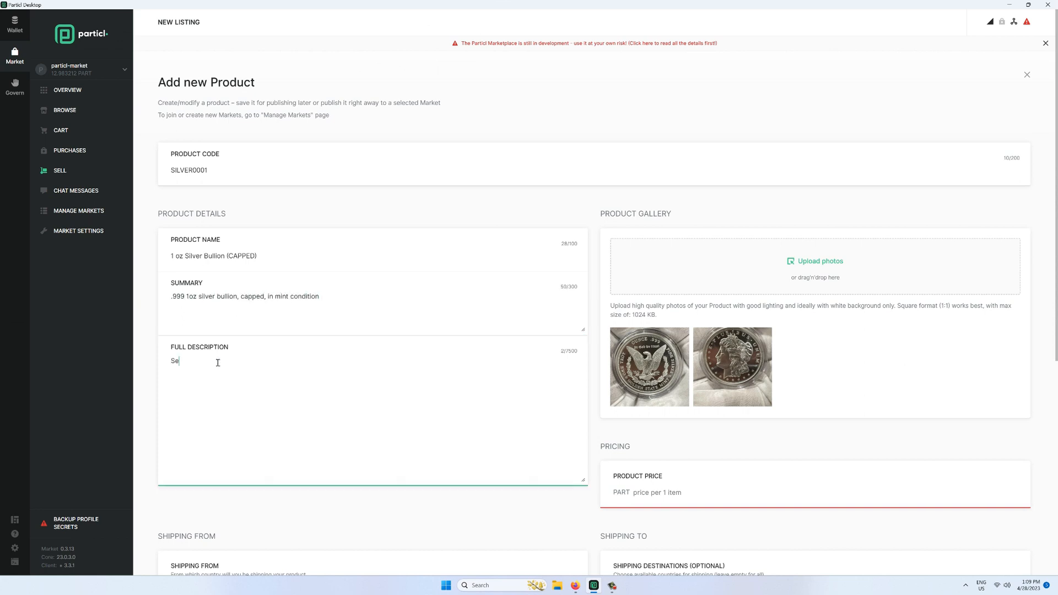
type("lling this 1oz silver bullion, preserved in a cap")
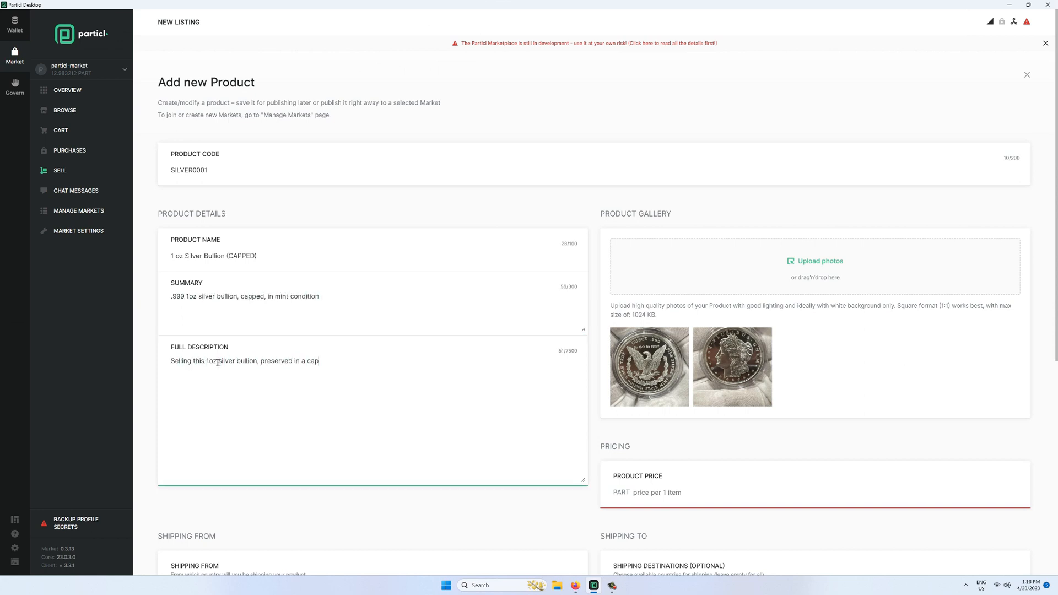
type(", in mint condition, no oxidation. DM me for more details.")
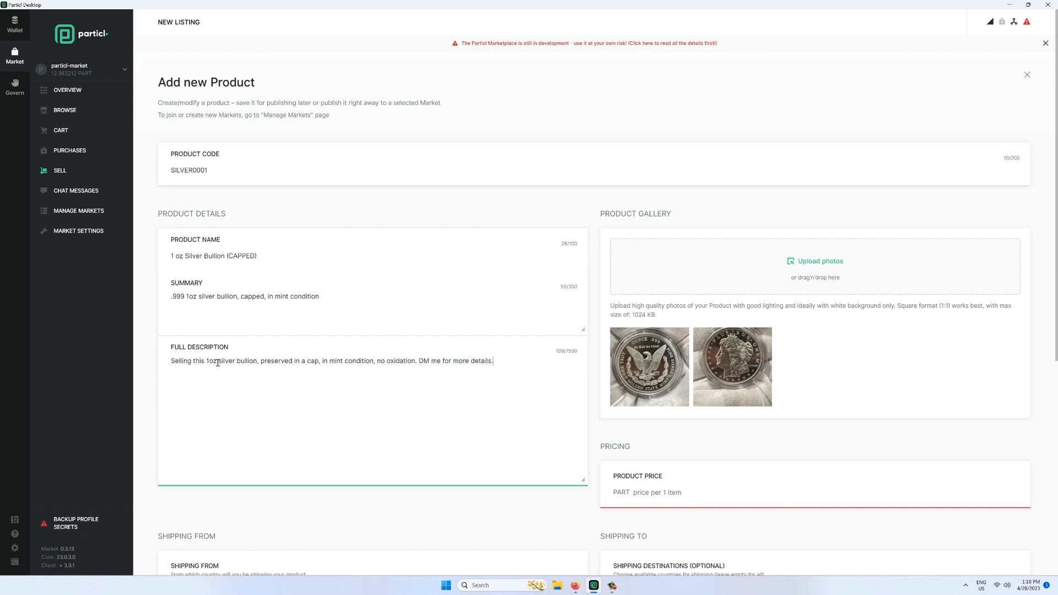
- Set the price to 7 PART and ship from Isle of Man
key("Tab")
type("7")
scroll(673, 449, "down", 3)
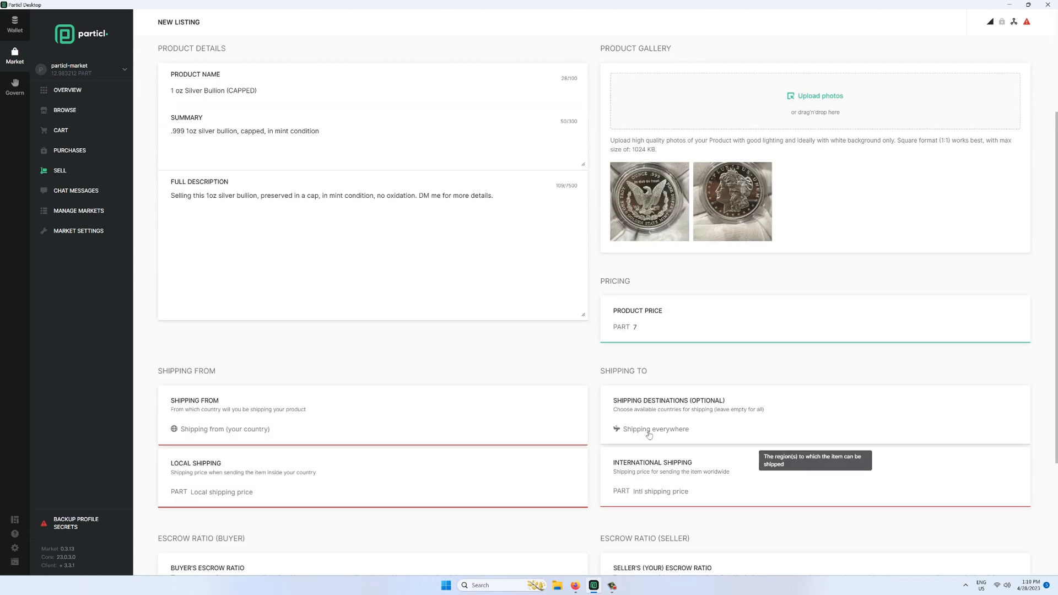
left_click(220, 428)
left_click(223, 360)
scroll(224, 370, "down", 3)
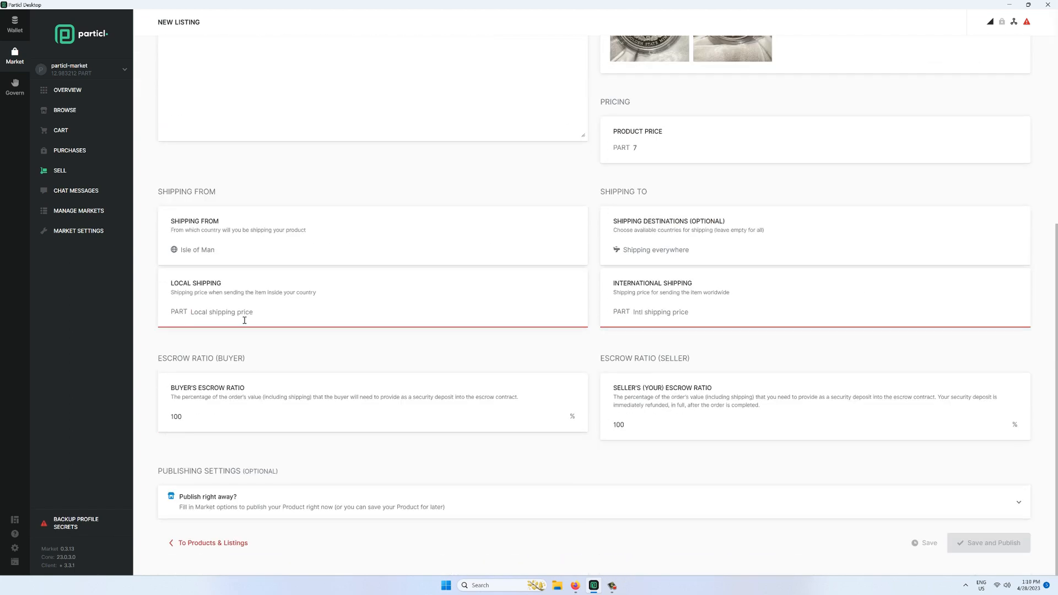
- Set the local and international shipping prices to 0
left_click(243, 316)
type("0")
key("Tab")
type("0")
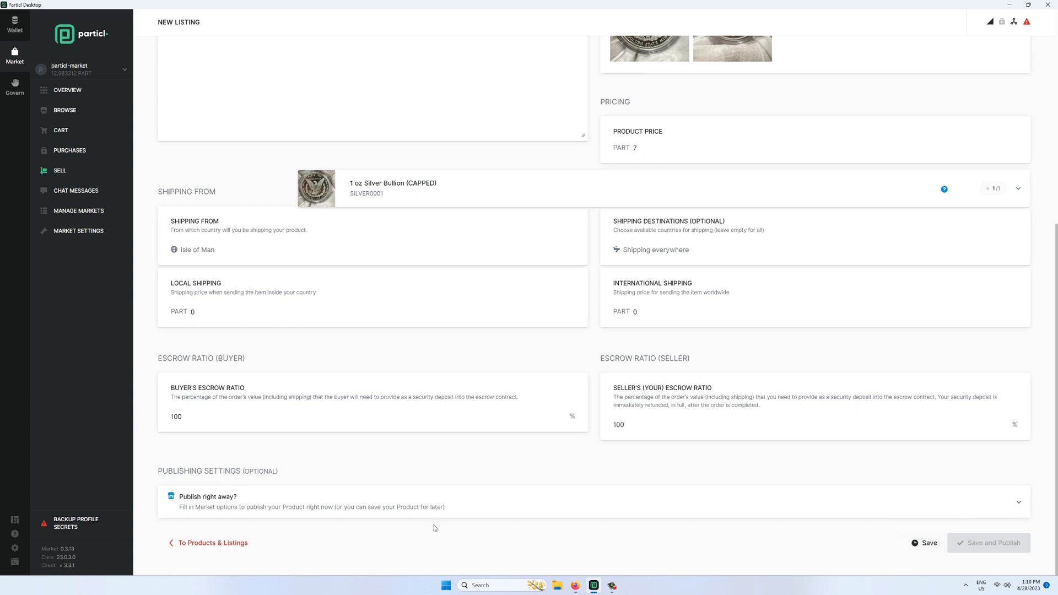
- Publish right away to Mark's Shop under Precious Metal Bullions and save the product
left_click(339, 504)
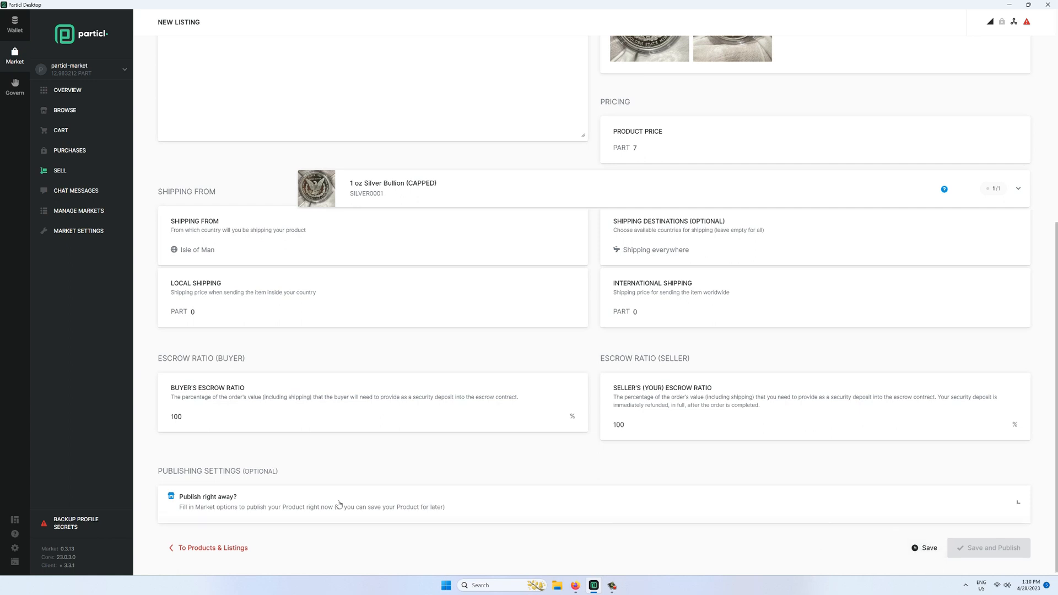
scroll(309, 495, "down", 1)
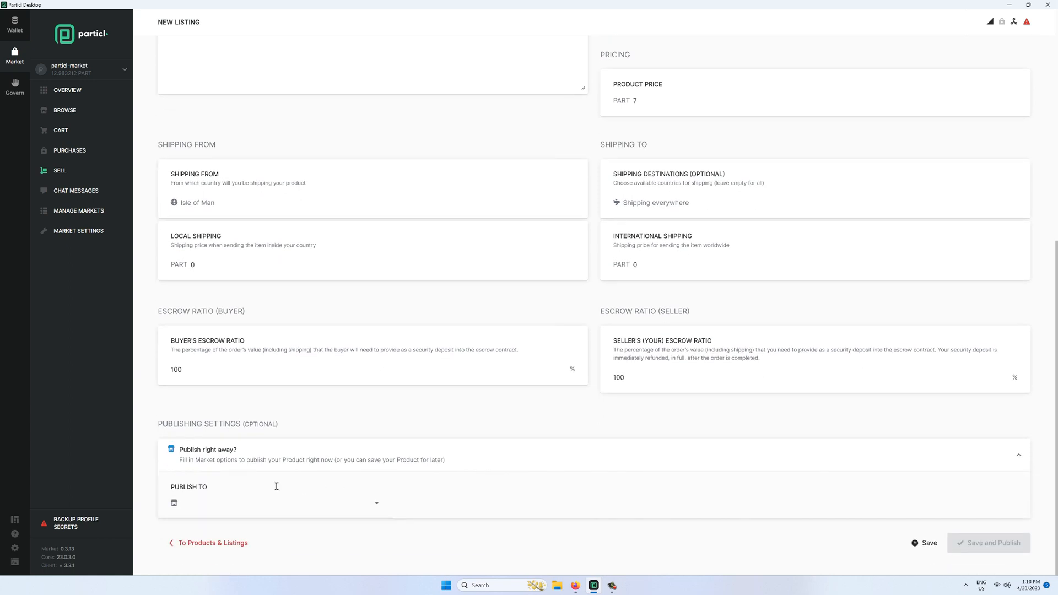
left_click(217, 504)
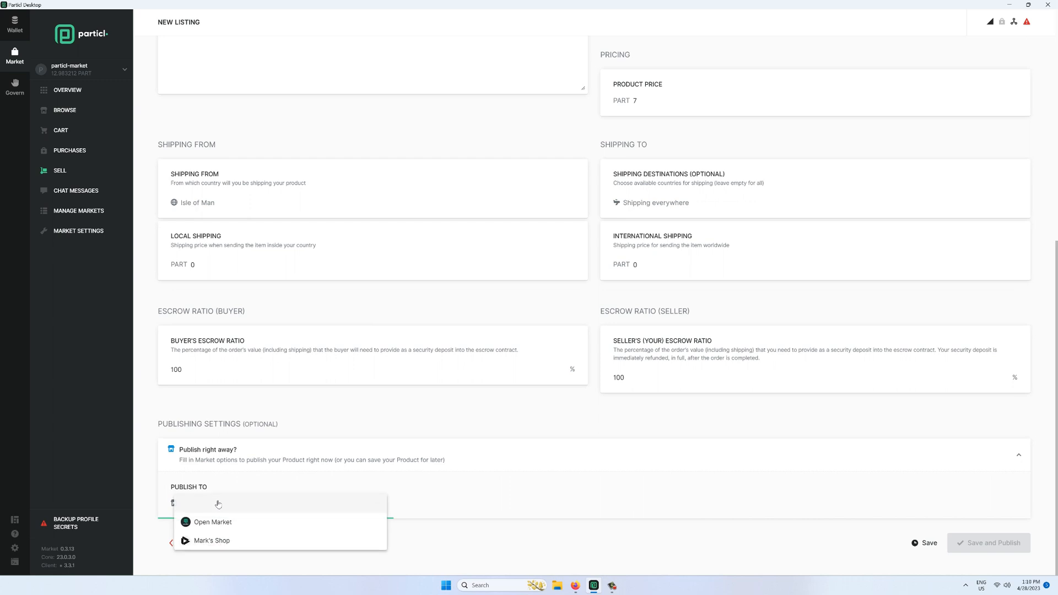
left_click(218, 541)
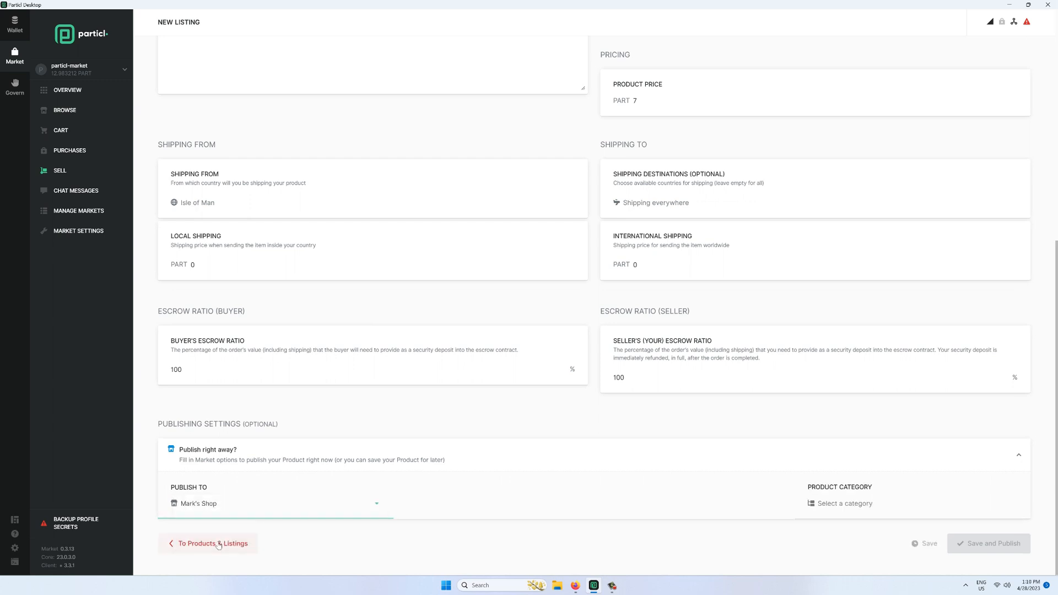
left_click(824, 509)
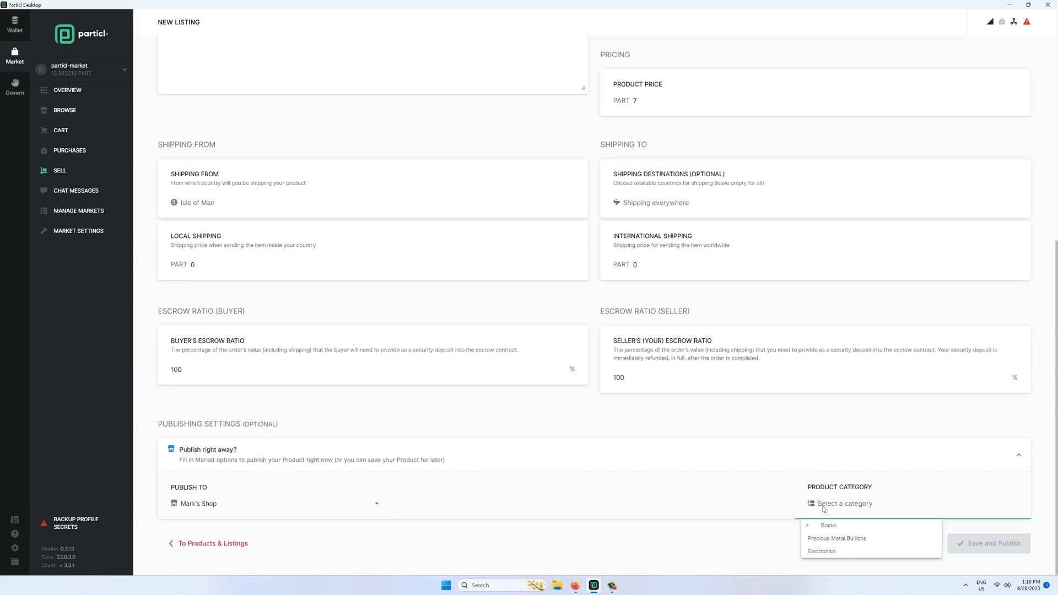
left_click(839, 540)
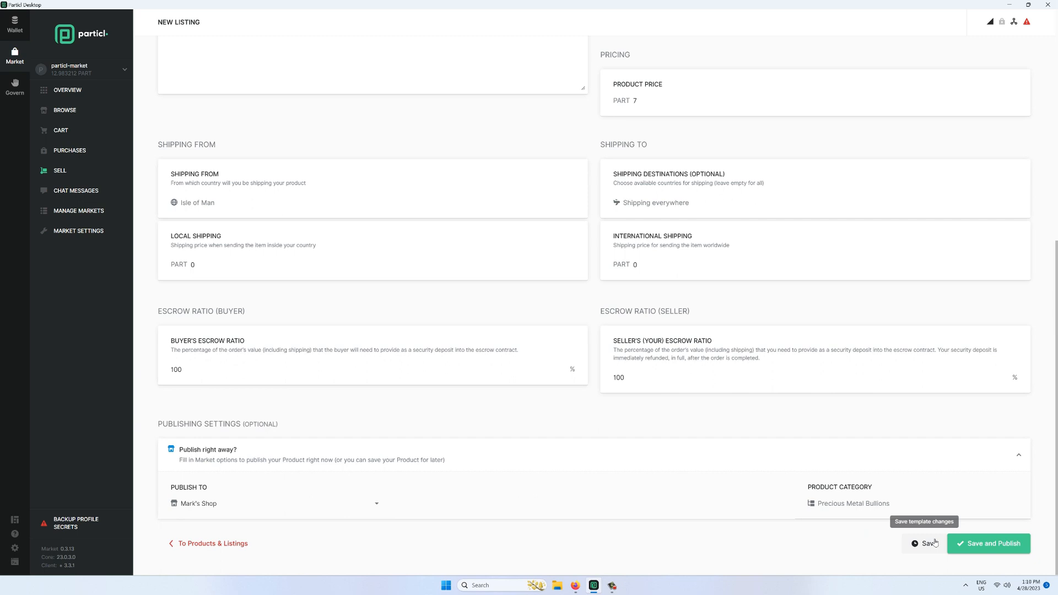
left_click(962, 546)
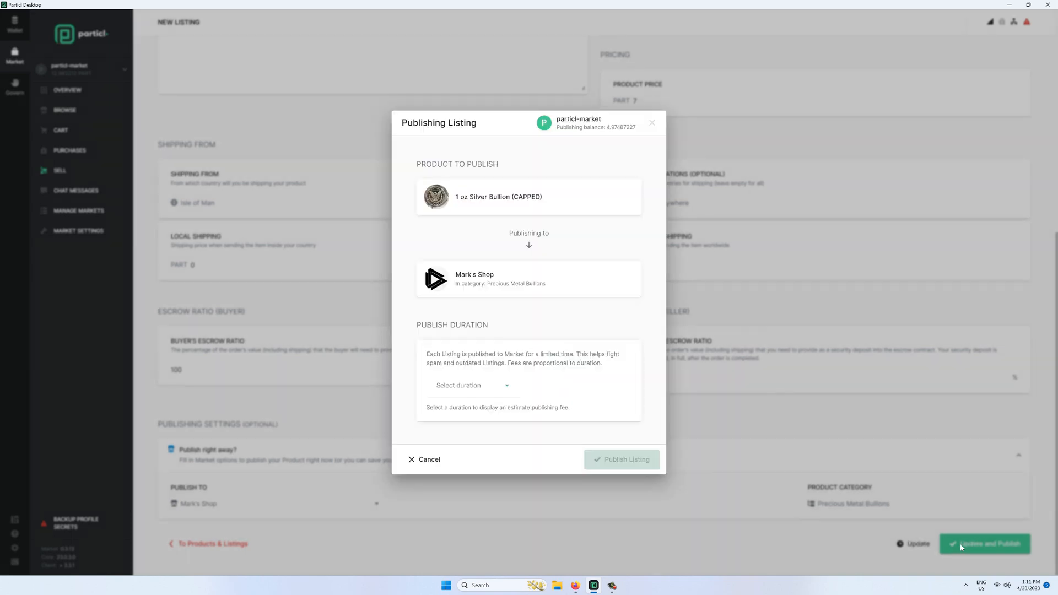
- Choose a 1 week duration and publish the silver bullion listing
left_click(471, 388)
left_click(463, 444)
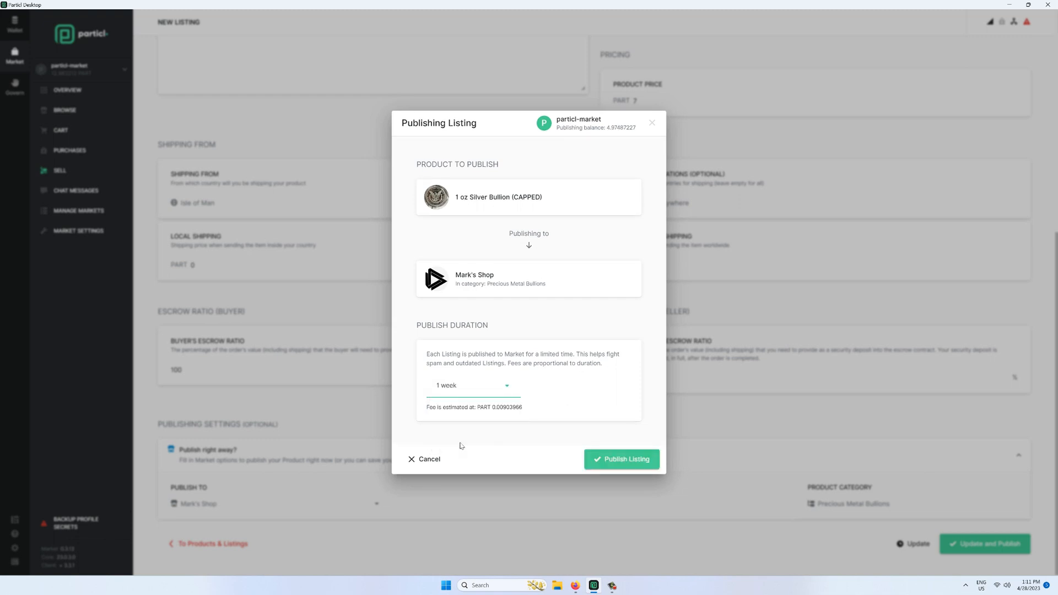
left_click(626, 465)
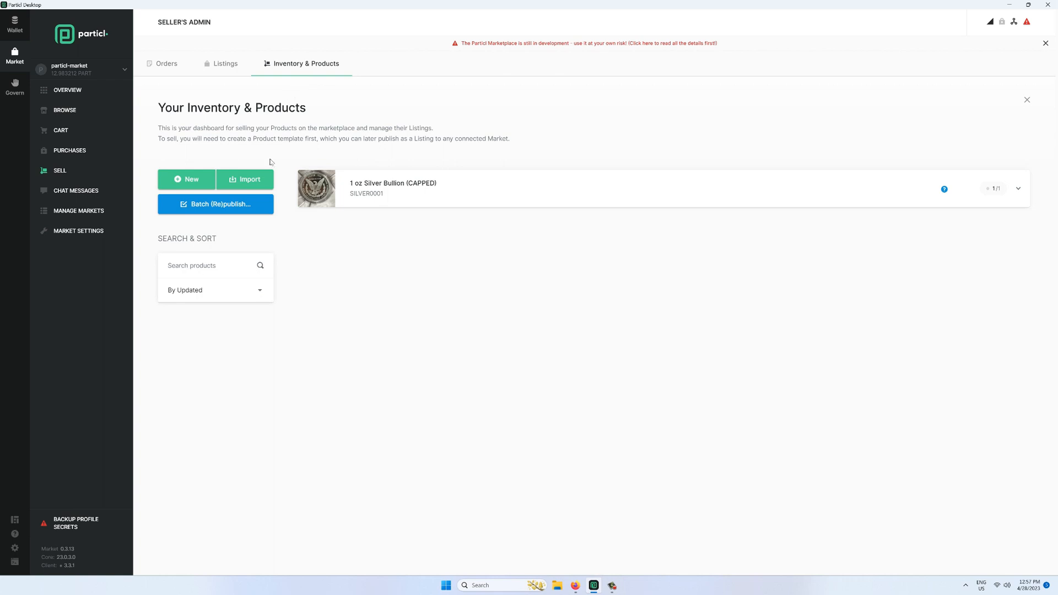
- Start a bulk CSV product import and begin saving the example template
left_click(267, 186)
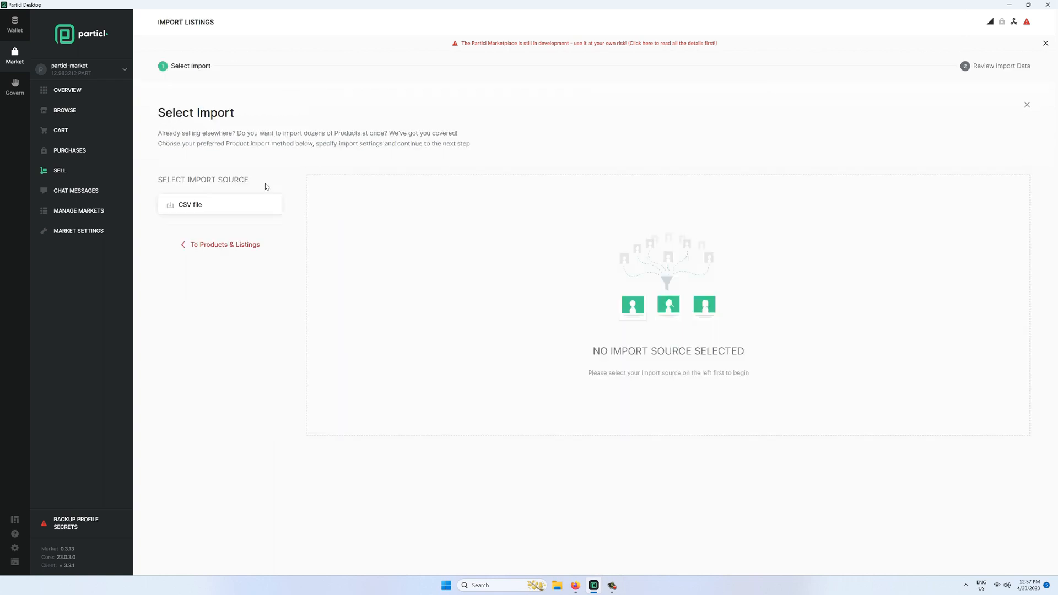
left_click(200, 206)
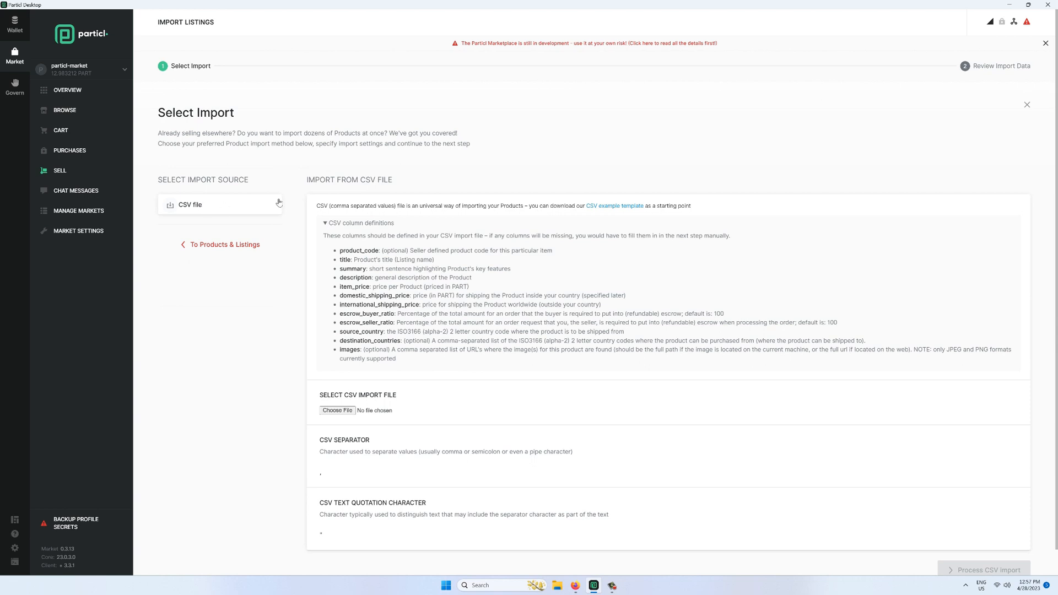
scroll(430, 218, "down", 1)
left_click(602, 179)
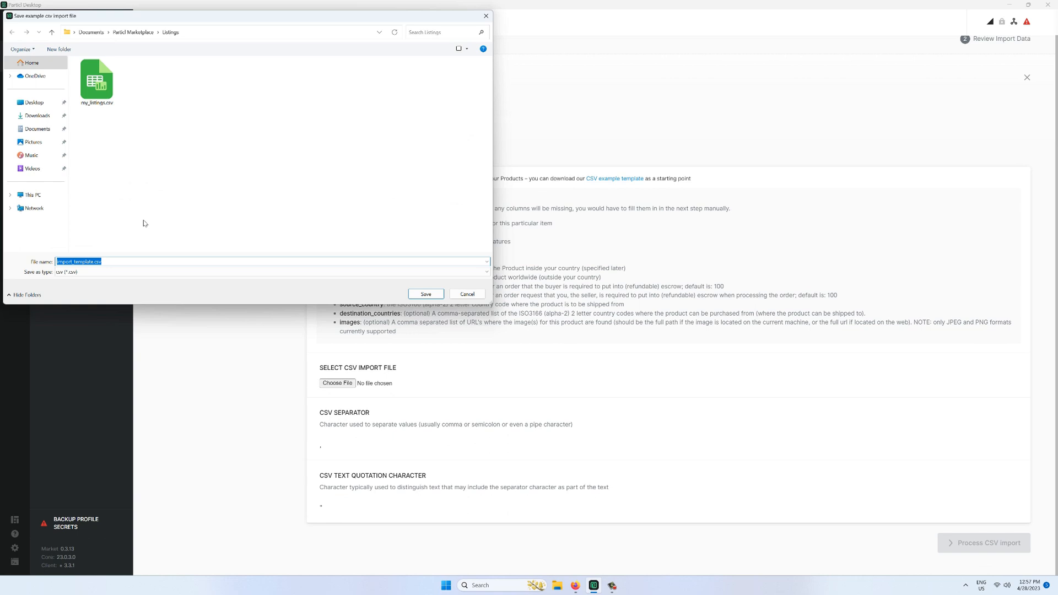
- Skip the template, load my_listings.csv and process it into importable products
left_click(468, 294)
left_click(337, 383)
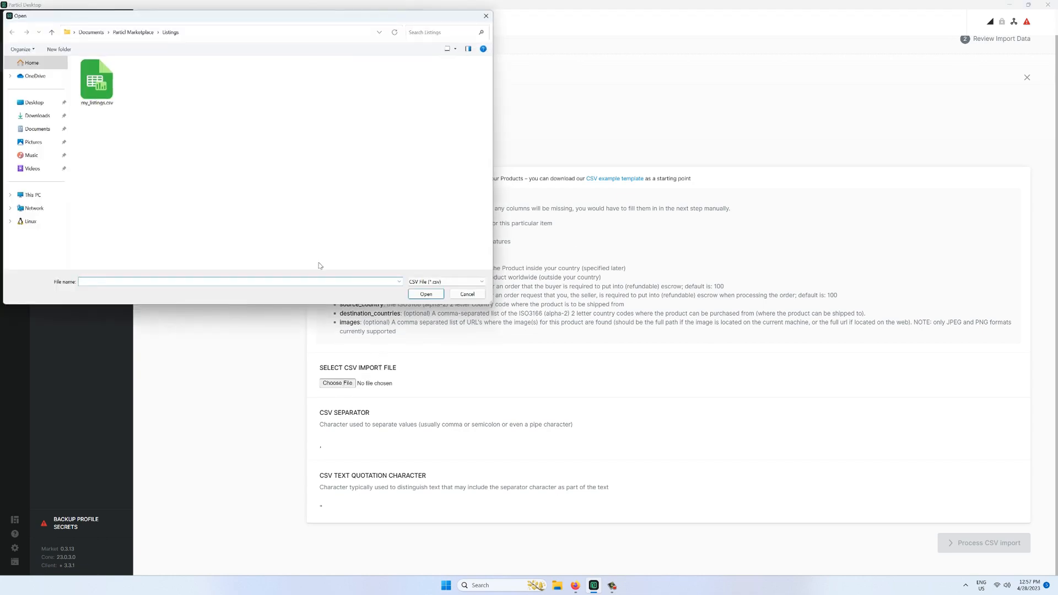
left_click(441, 294)
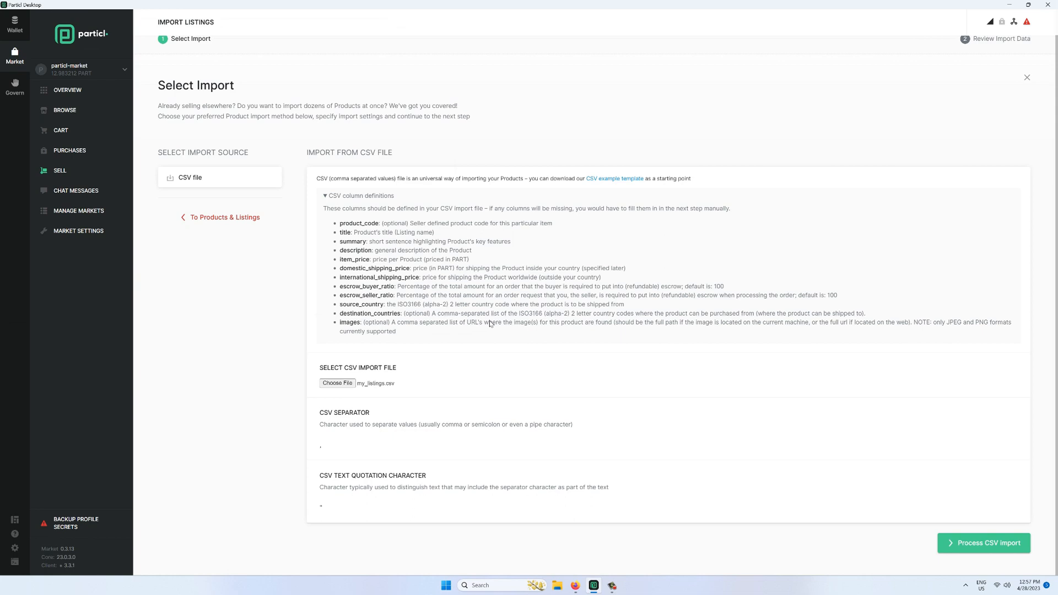
left_click(959, 544)
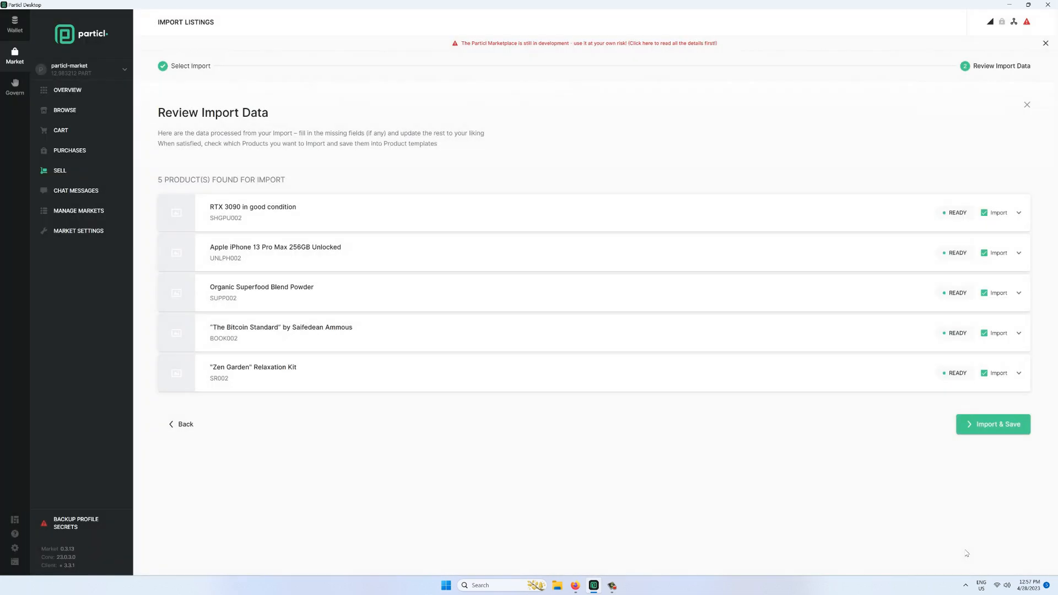
- Upload RTX.jpg as the RTX 3090 product photo
left_click(286, 220)
scroll(804, 341, "down", 2)
left_click(808, 290)
left_click(236, 85)
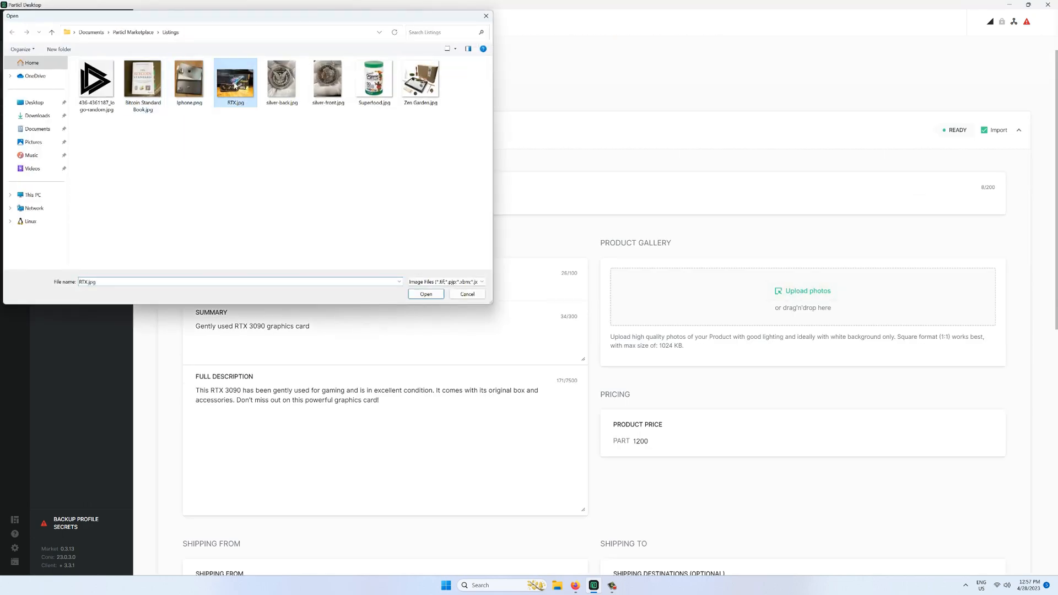
double_click(236, 85)
- Upload the iPhone image as the iPhone 13 Pro Max product photo
scroll(739, 342, "down", 9)
left_click(731, 368)
scroll(649, 284, "up", 8)
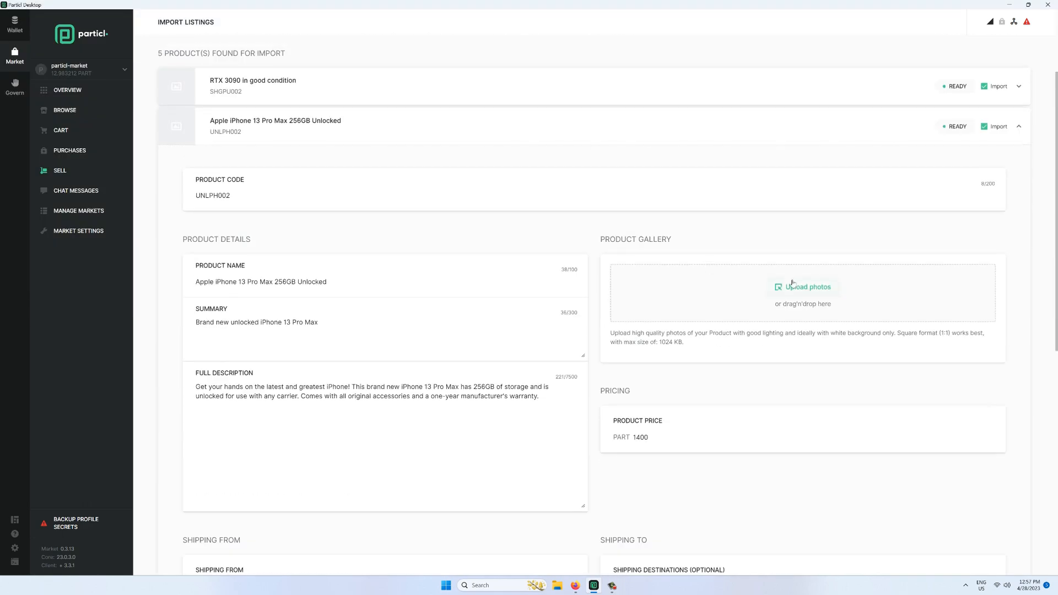
scroll(792, 283, "up", 2)
left_click(802, 413)
double_click(237, 87)
left_click(506, 264)
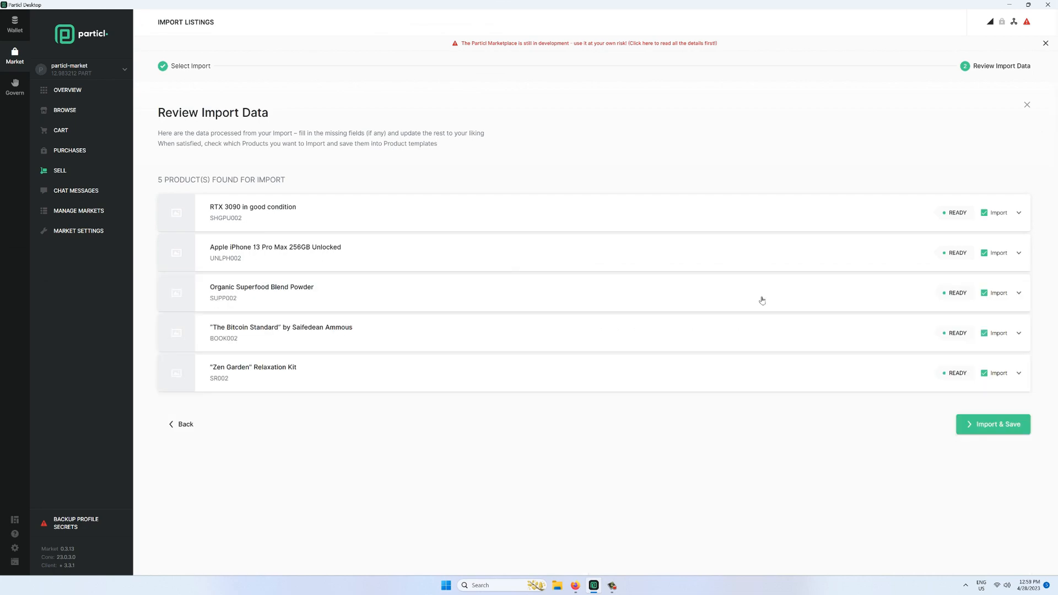
- Upload the Superfood image as the Organic Superfood Blend Powder photo
left_click(762, 300)
left_click(783, 449)
left_click(420, 83)
left_click(427, 296)
left_click(384, 298)
- Upload the book cover image as The Bitcoin Standard photo
left_click(344, 331)
scroll(771, 364, "down", 2)
left_click(802, 370)
left_click(142, 85)
left_click(440, 295)
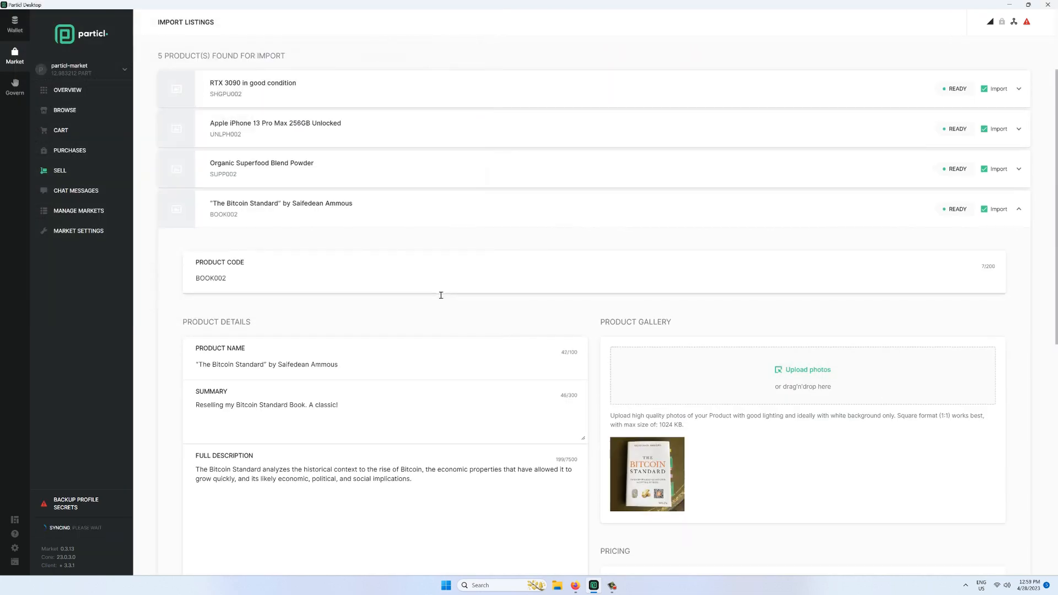
left_click(321, 212)
- Add the Zen Garden Relaxation Kit photo, then import and save all five products
left_click(373, 367)
scroll(772, 364, "down", 3)
left_click(824, 370)
left_click(468, 86)
left_click(427, 294)
scroll(640, 302, "down", 1)
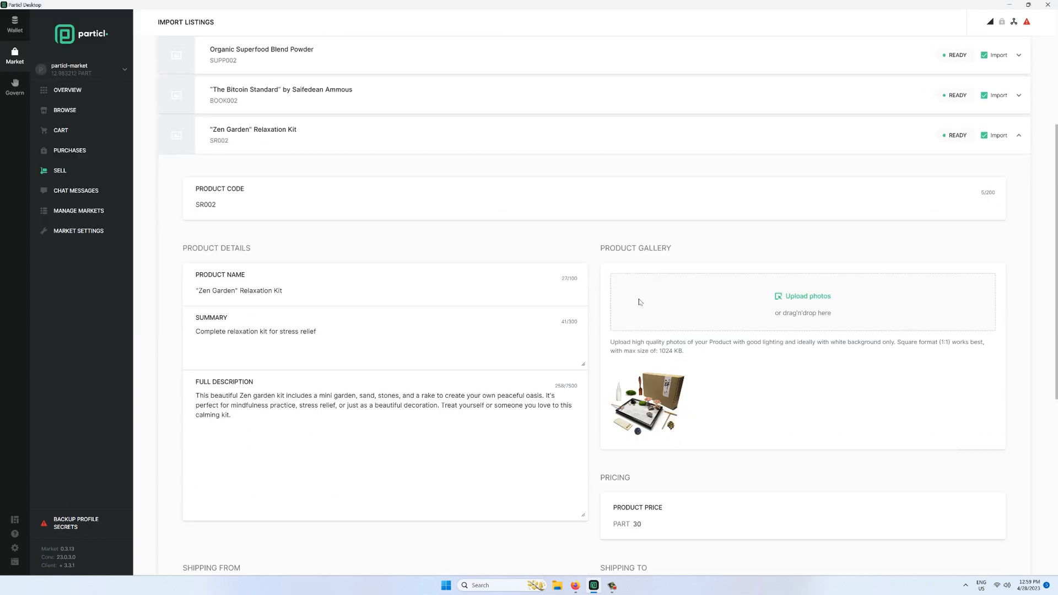
scroll(639, 302, "down", 1)
left_click(345, 87)
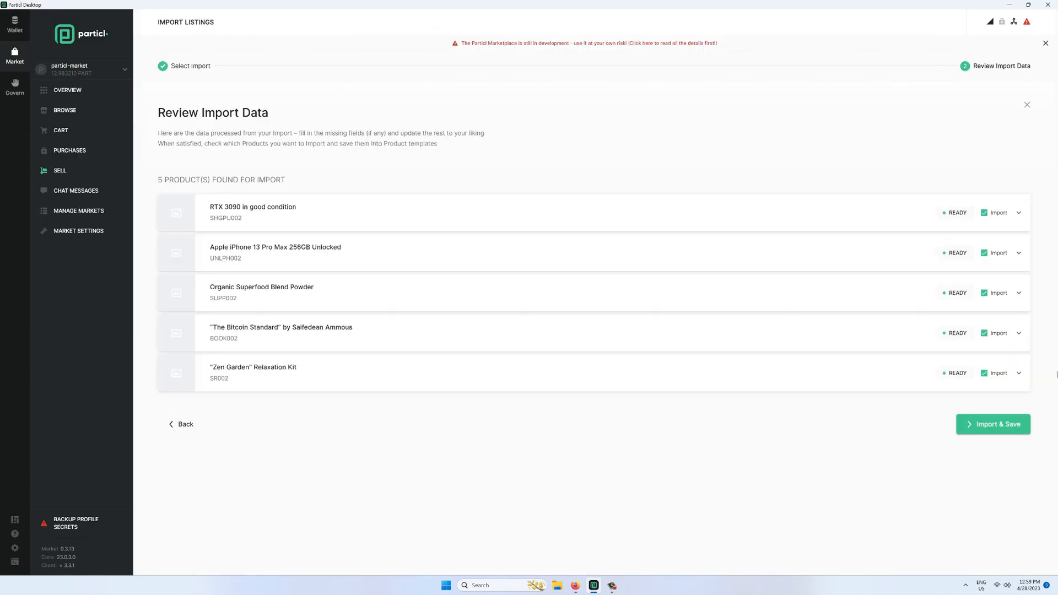
left_click(1003, 425)
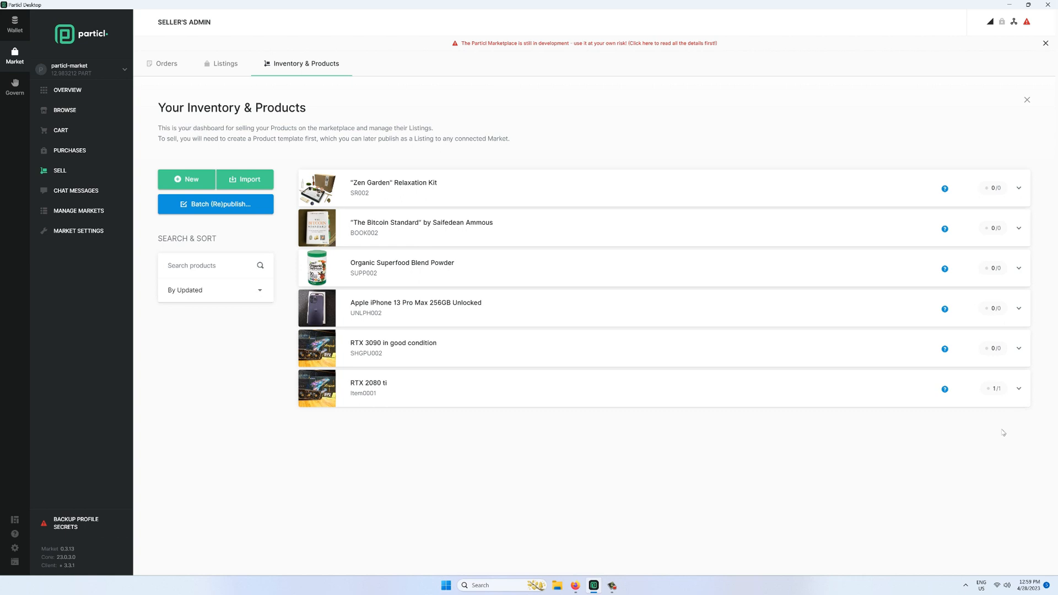
- Expand The Bitcoin Standard to show its 15 PART price and 7/20 PART shipping
left_click(571, 232)
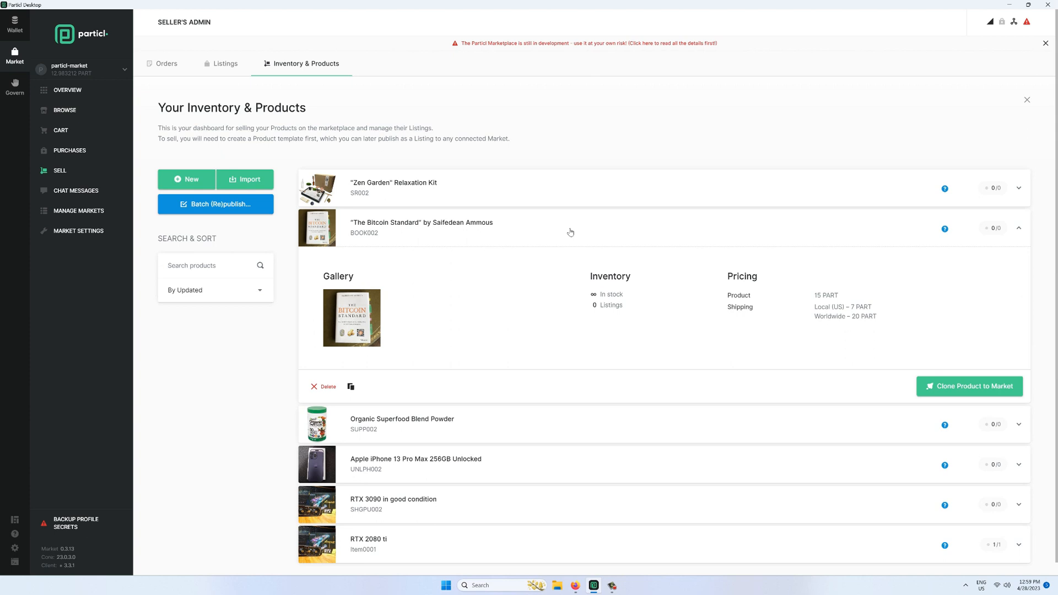
- Start a batch publish to Open Market for 1 week with all products selected
left_click(243, 212)
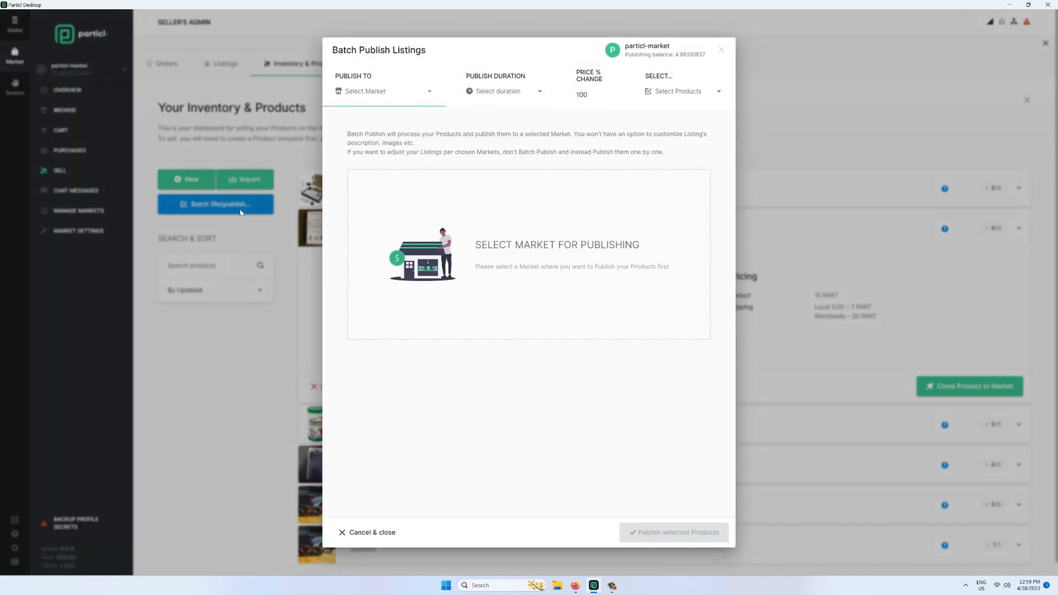
left_click(403, 97)
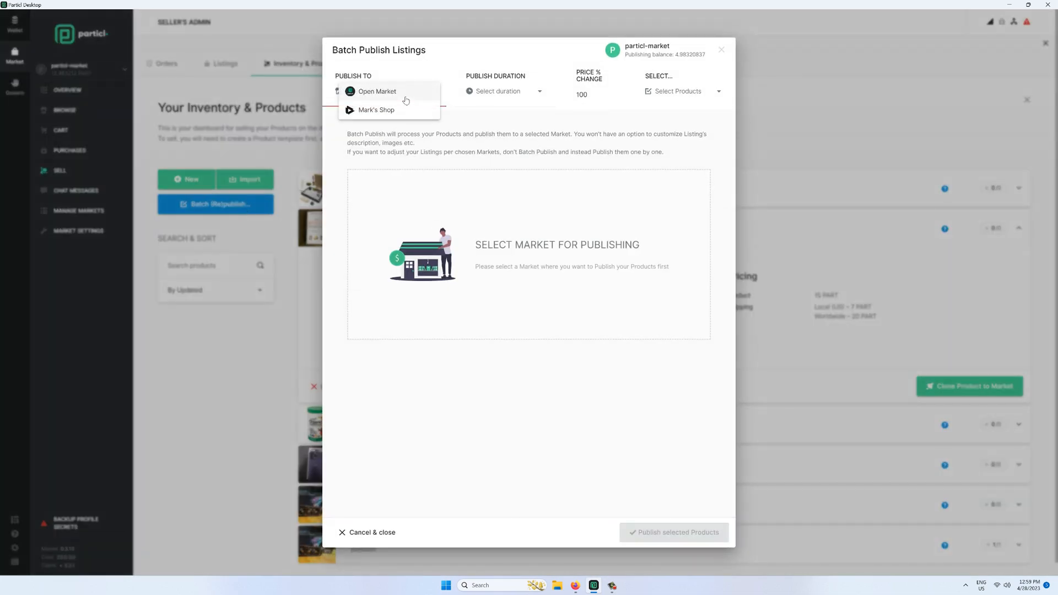
left_click(403, 96)
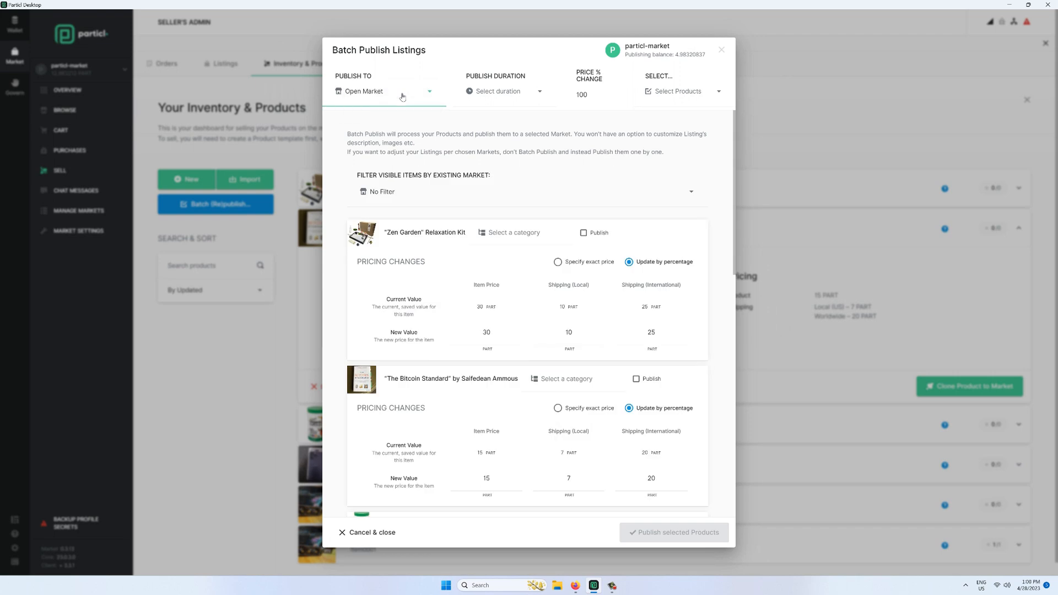
left_click(533, 94)
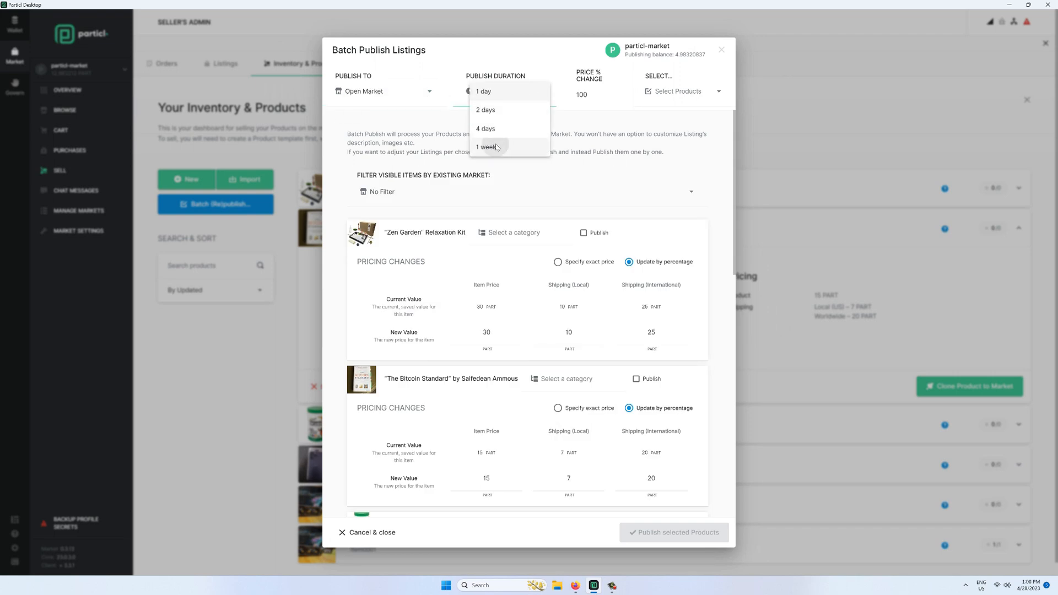
left_click(498, 147)
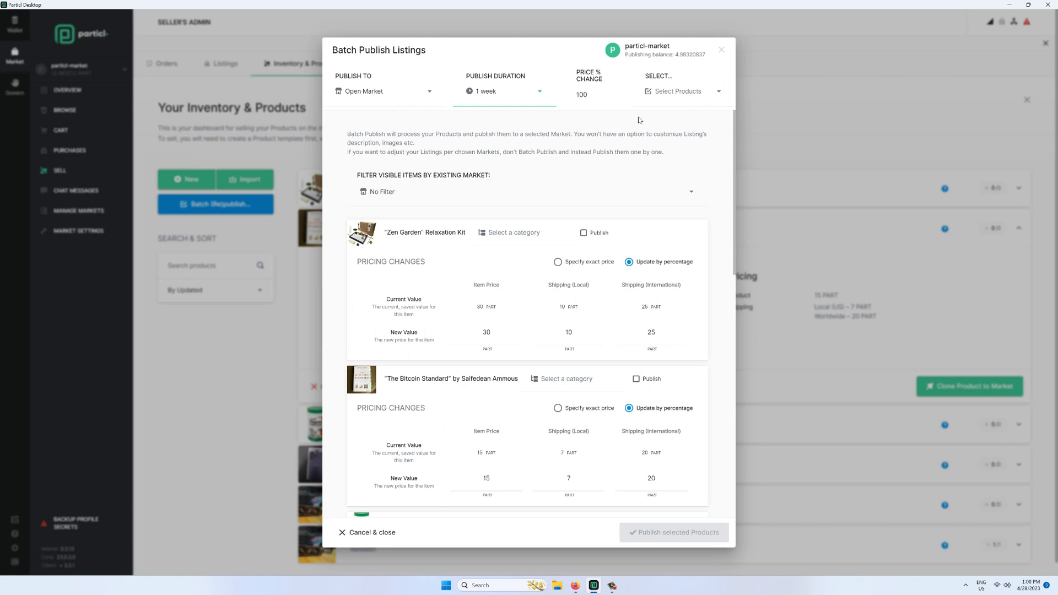
left_click(678, 94)
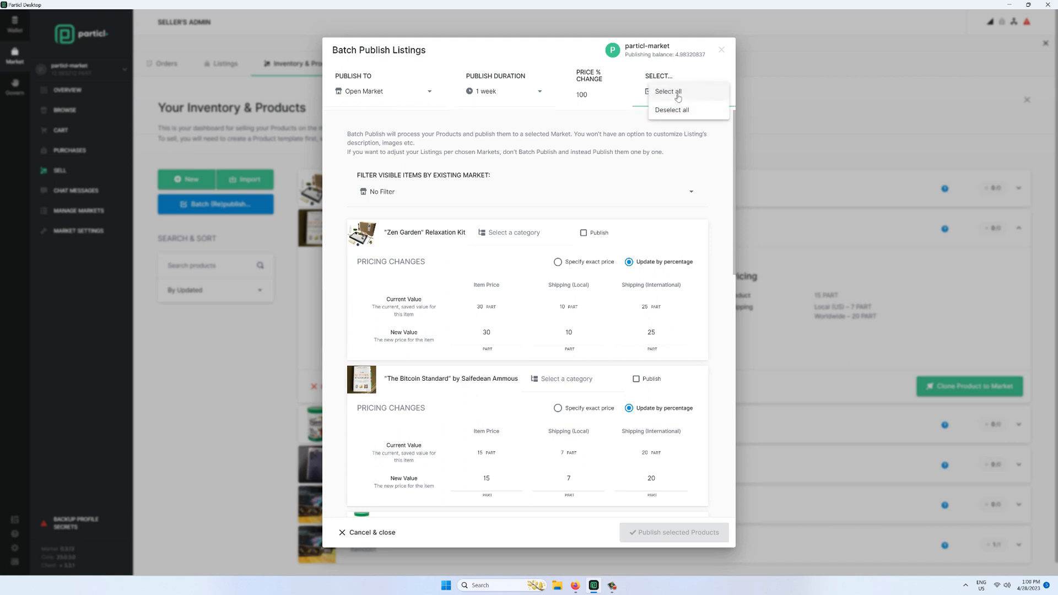
left_click(672, 94)
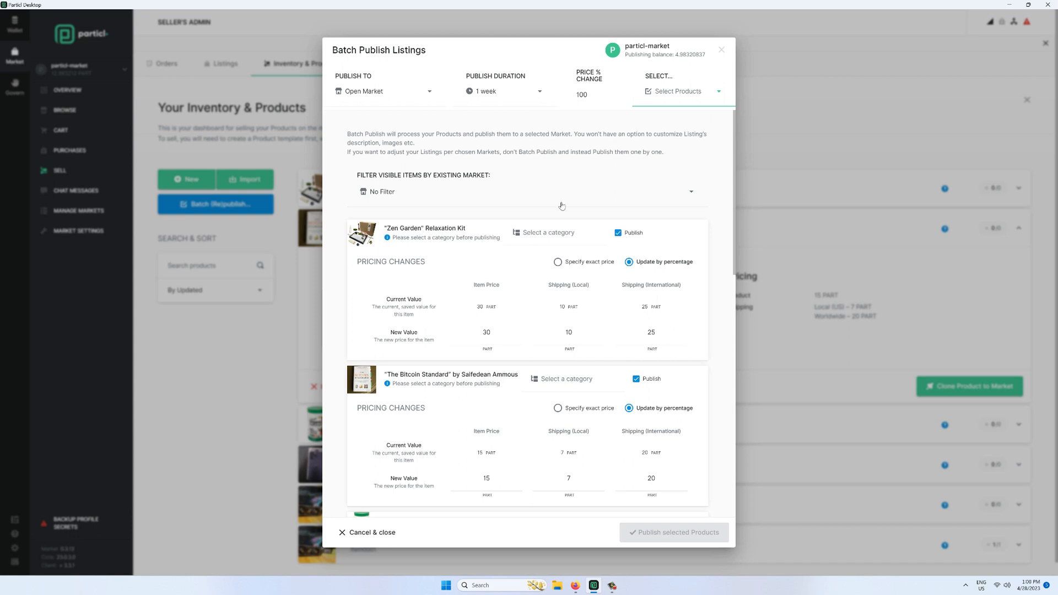
- Categorize Zen Garden as Sports & Outdoors, The Bitcoin Standard as Books, superfood as Vitamins & Supplements
left_click(556, 235)
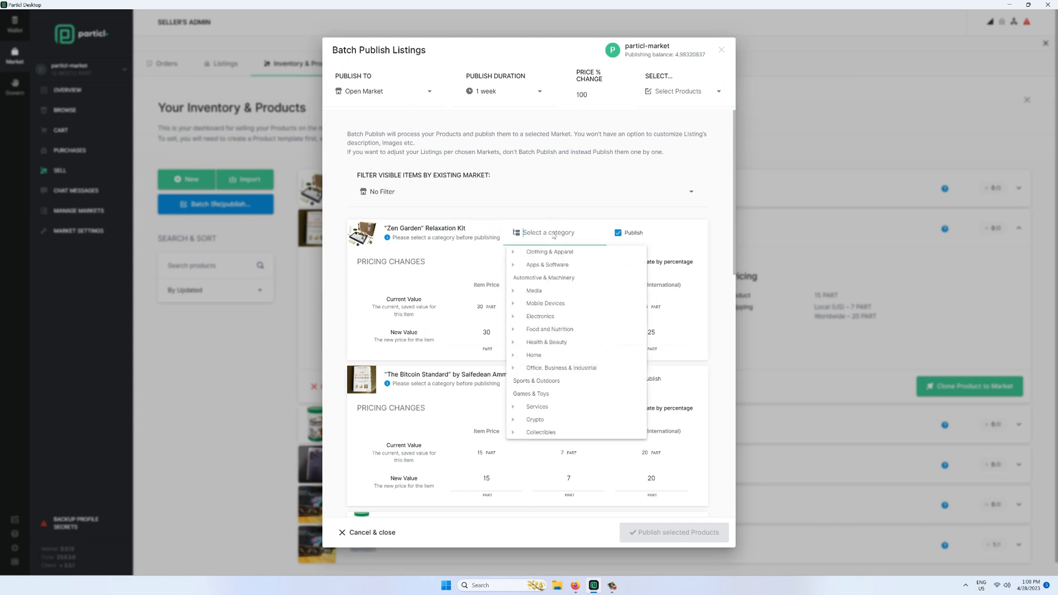
left_click(537, 381)
scroll(551, 378, "down", 2)
left_click(564, 257)
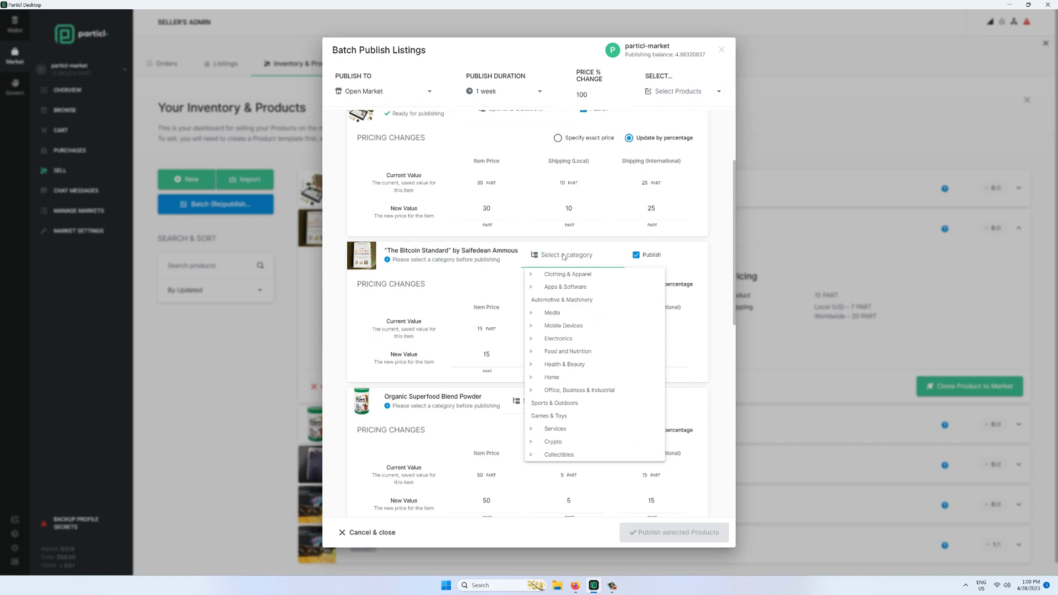
left_click(533, 313)
left_click(557, 326)
scroll(552, 285, "down", 2)
left_click(552, 280)
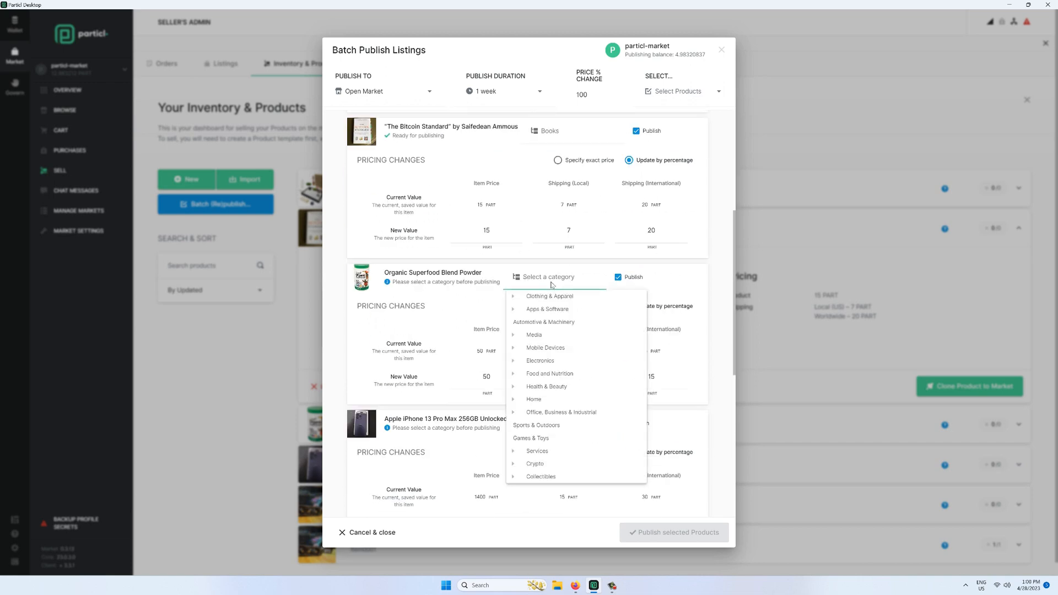
left_click(515, 386)
left_click(551, 451)
- Categorize the iPhone under Phones and the RTX 3090 under Computer Accessories
scroll(551, 420, "down", 3)
left_click(550, 218)
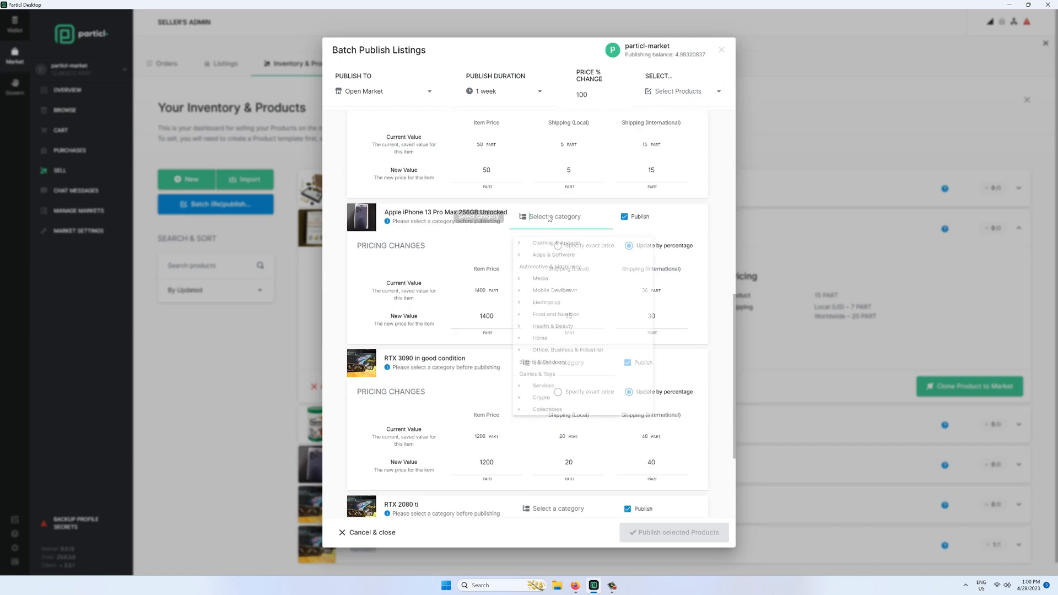
left_click(520, 291)
left_click(542, 313)
scroll(540, 314, "down", 3)
left_click(541, 242)
left_click(524, 323)
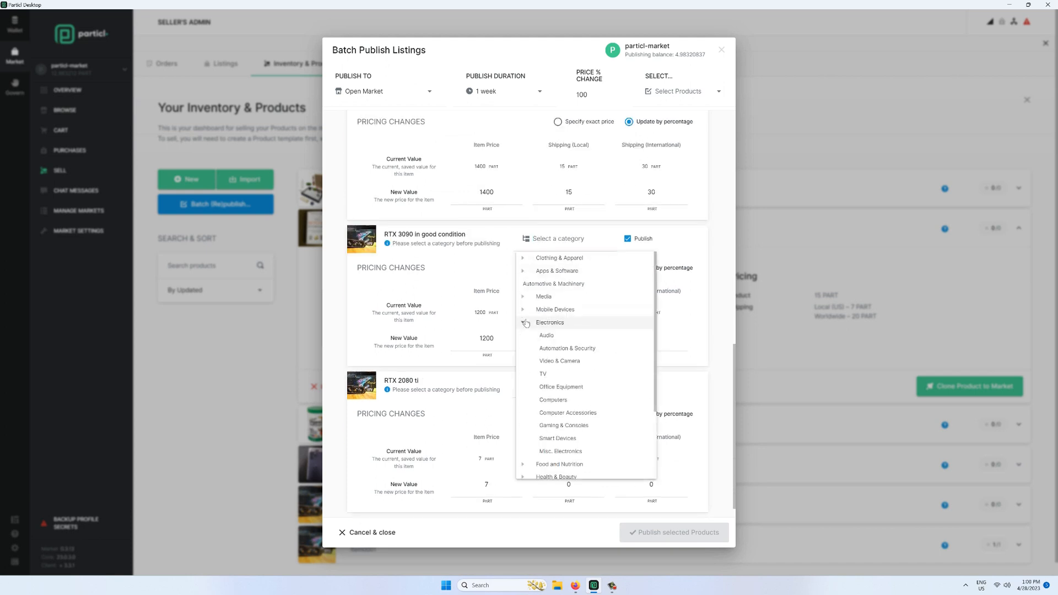
left_click(567, 413)
scroll(633, 368, "down", 1)
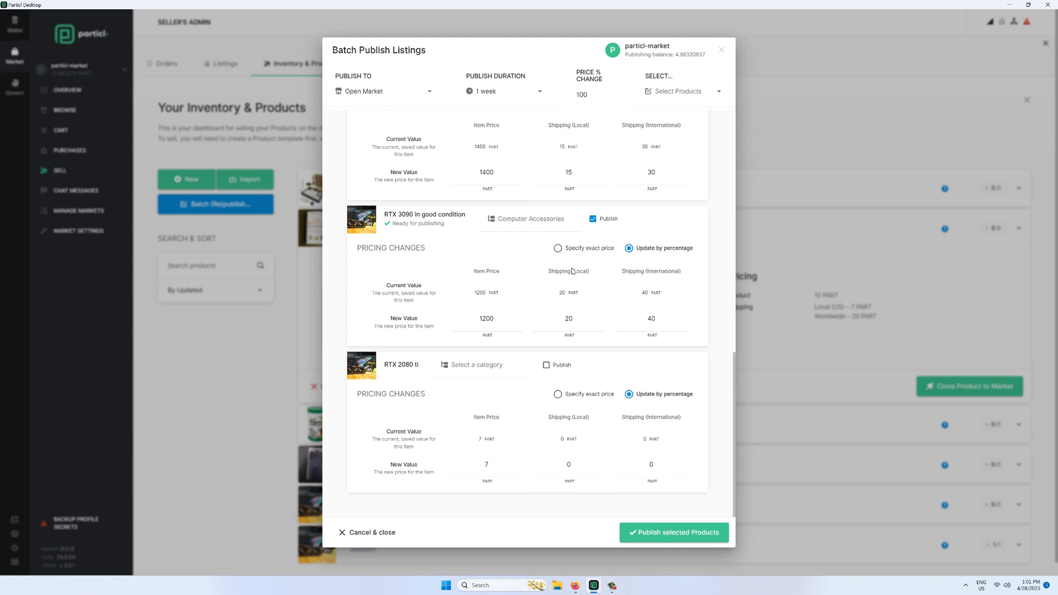
- Publish the selected products to Open Market, review the results, and close the batch window
left_click(661, 533)
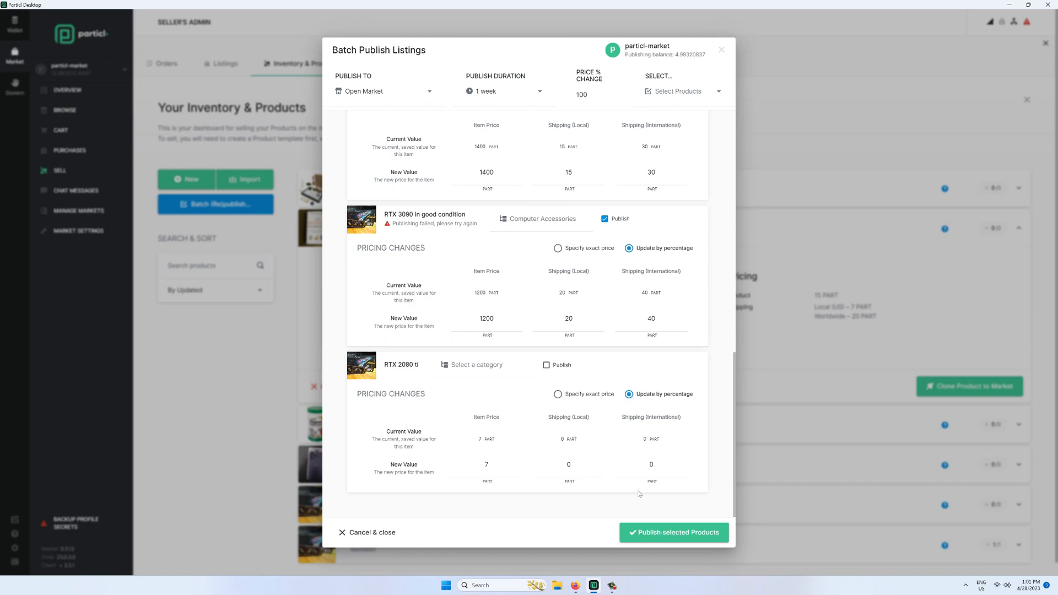
scroll(512, 325, "up", 15)
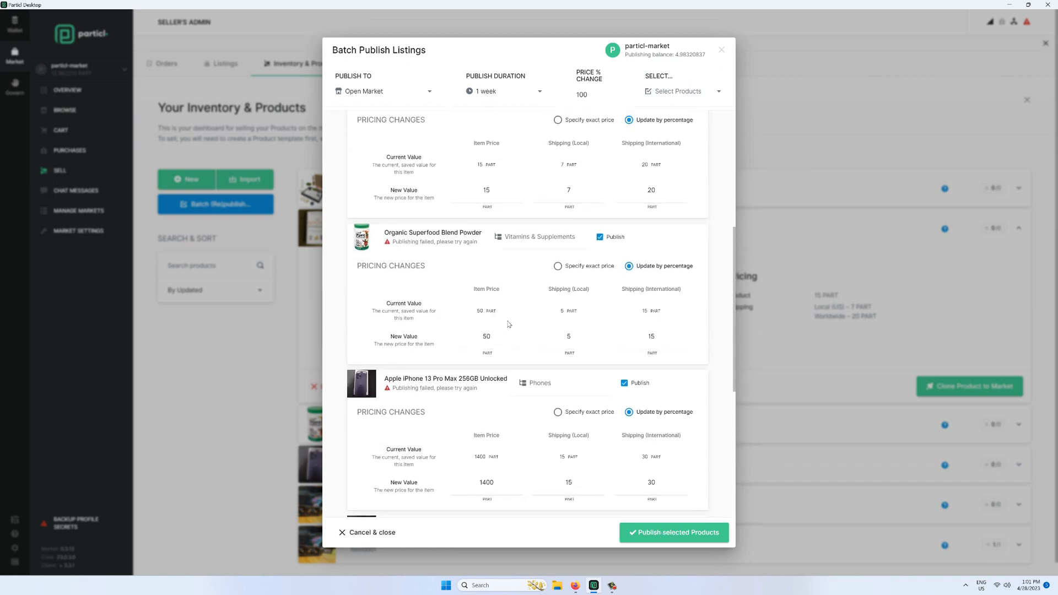
scroll(509, 324, "up", 1)
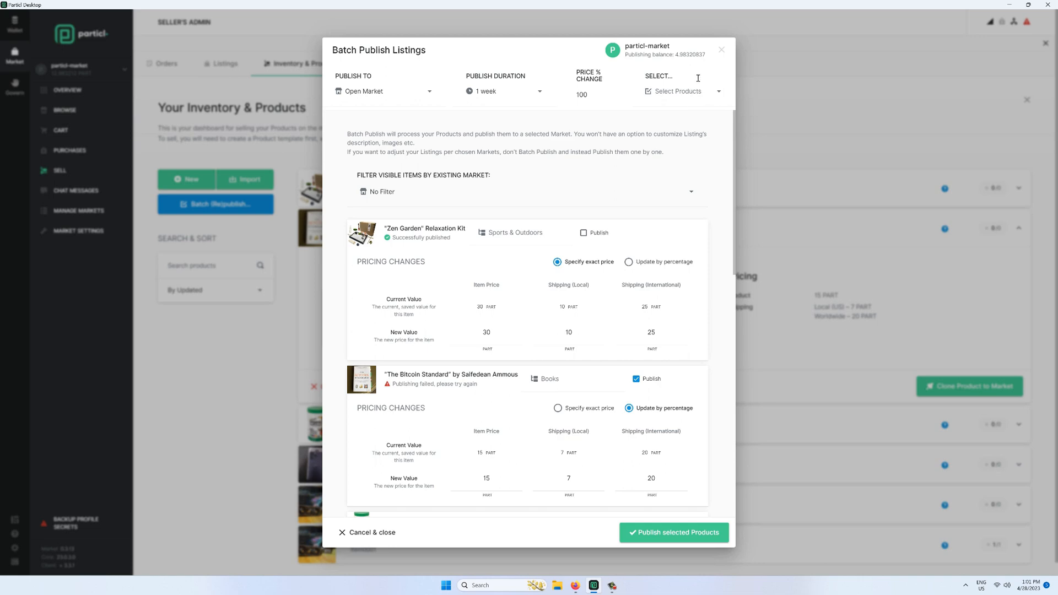
left_click(722, 49)
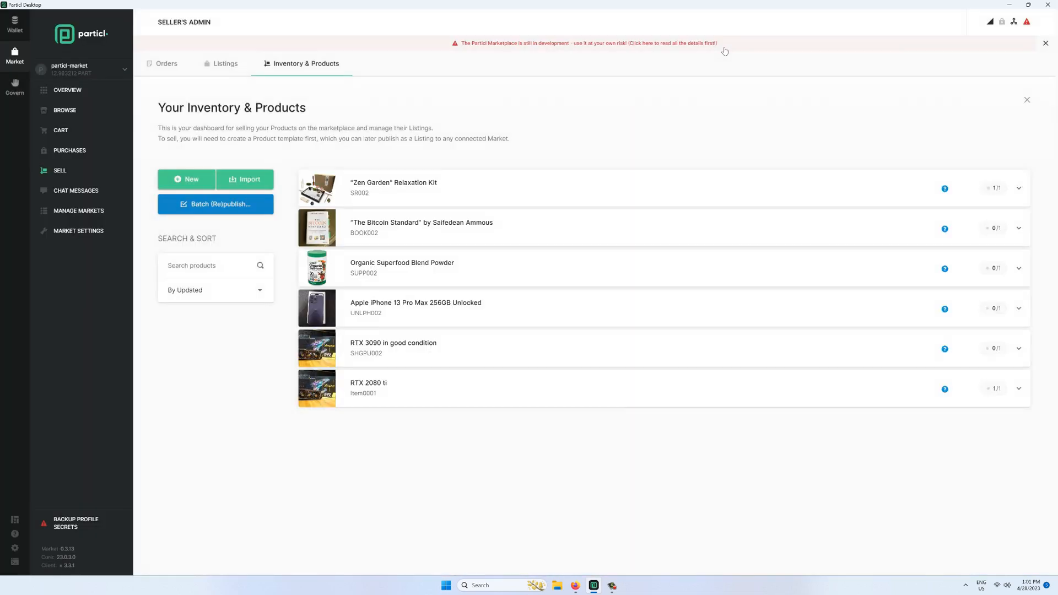
- Copy the public receiving address and paste it as the payment's receiver address
left_click(16, 25)
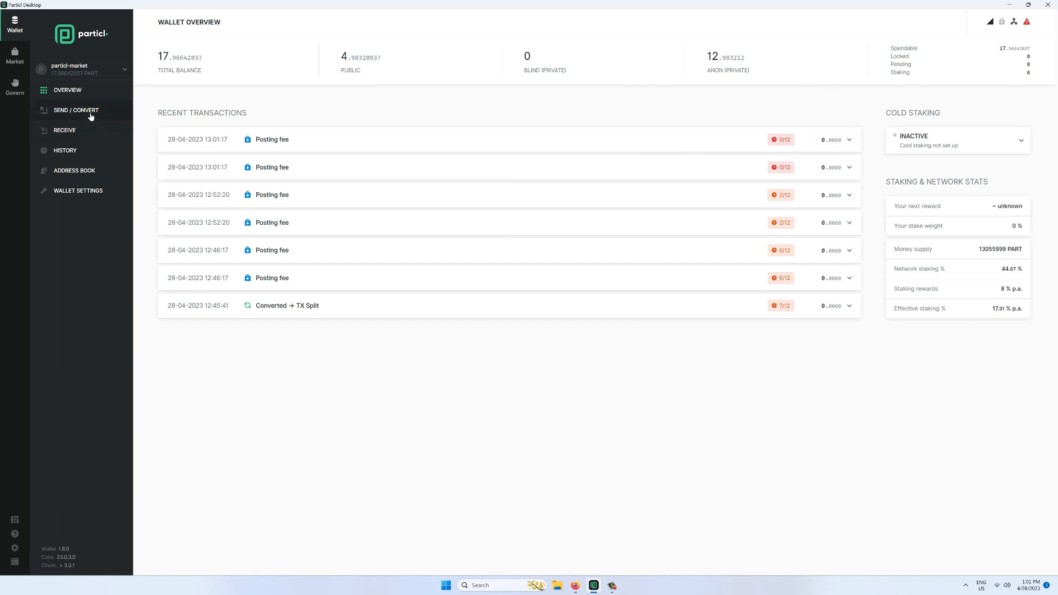
left_click(83, 130)
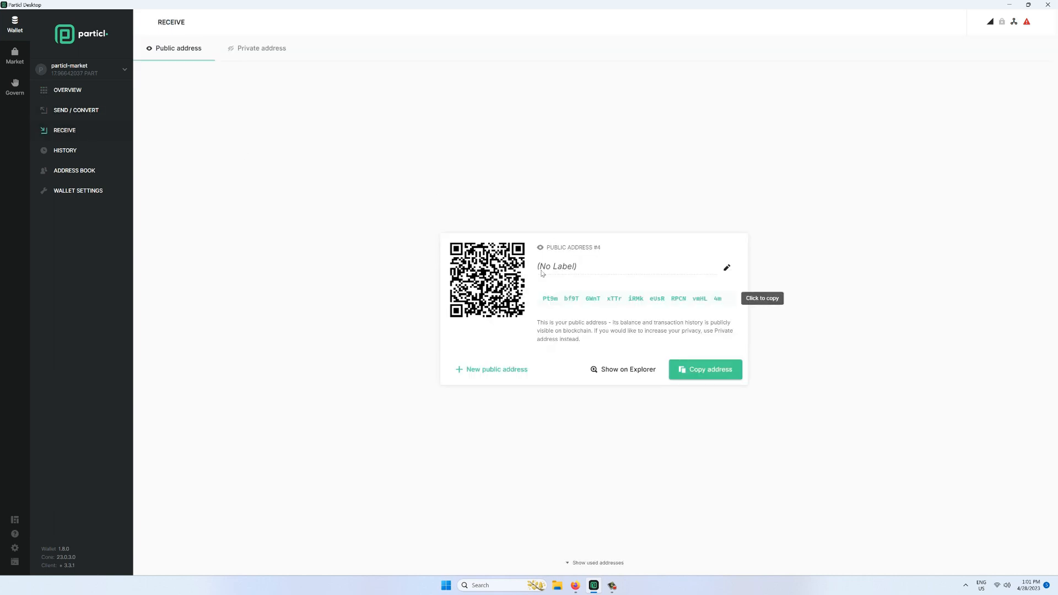
left_click(631, 302)
left_click(83, 110)
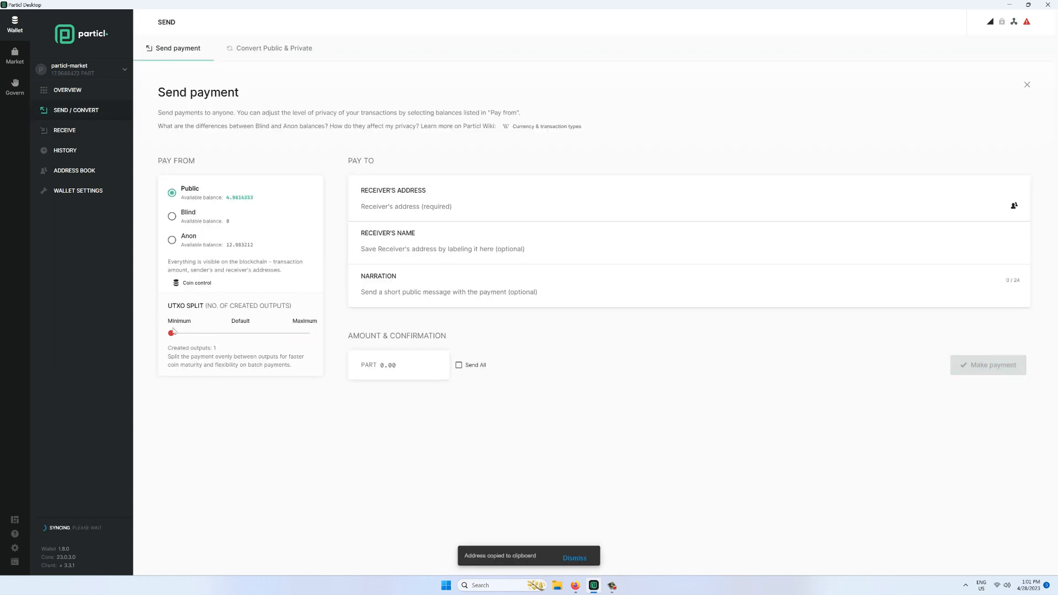
left_click(389, 217)
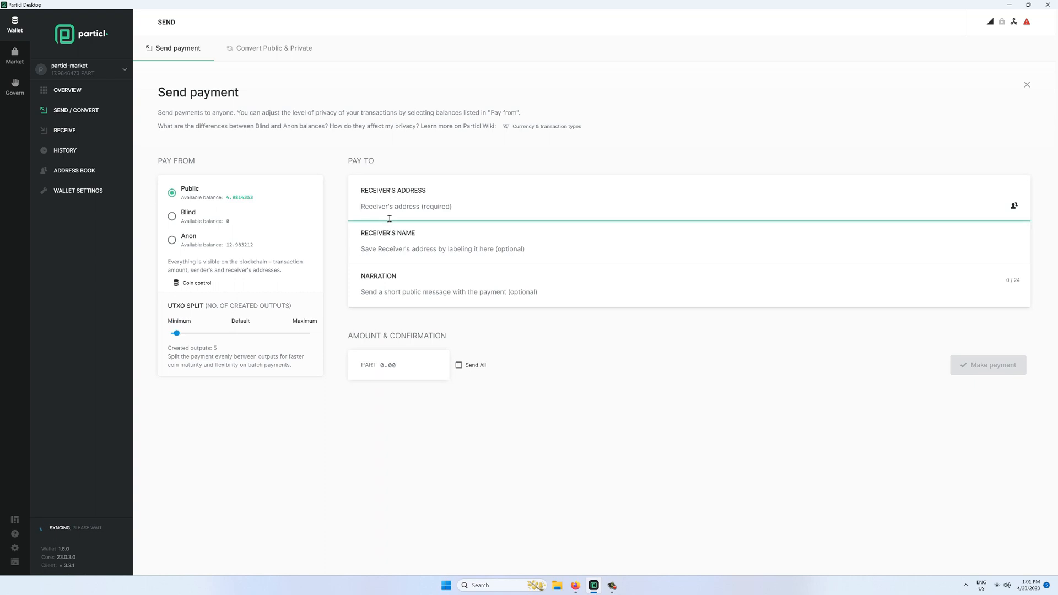
key("ctrl+v")
- Send a 4 PART public payment, then go to the marketplace
left_click(390, 366)
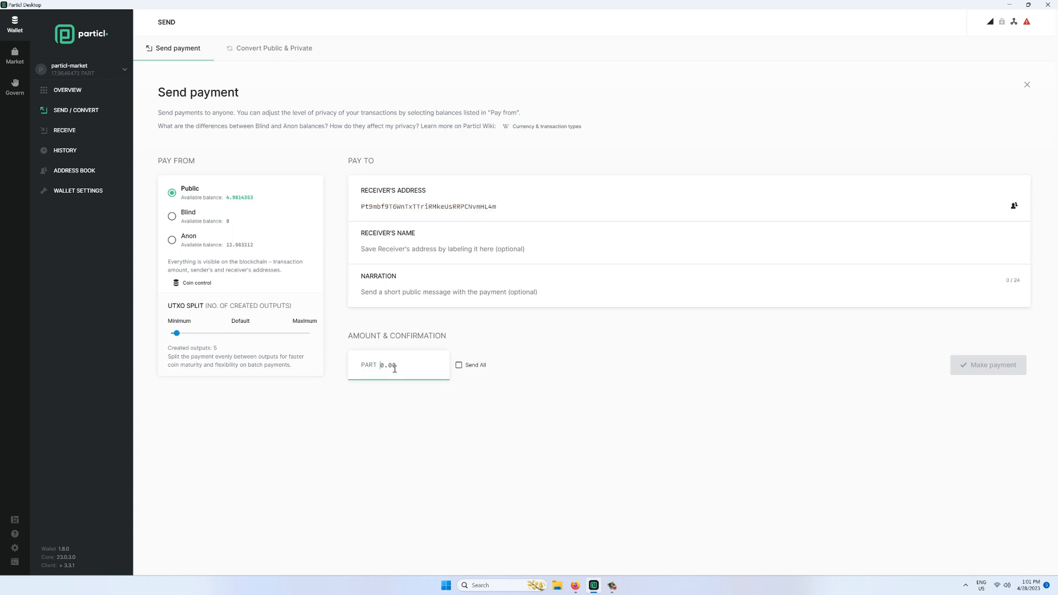
type("5")
key("BackSpace")
type("4")
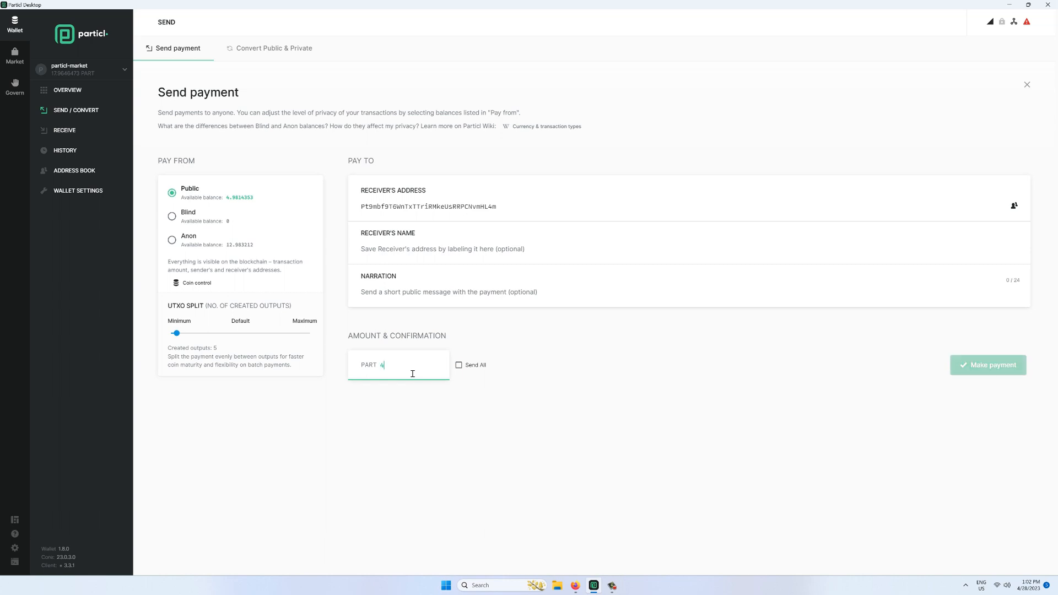
left_click(974, 374)
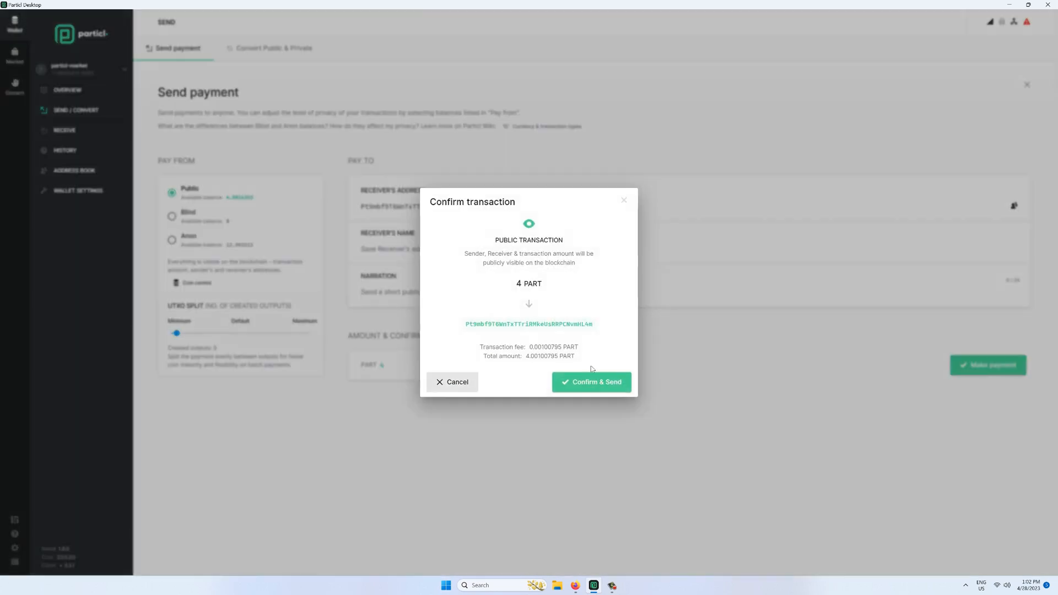
left_click(597, 389)
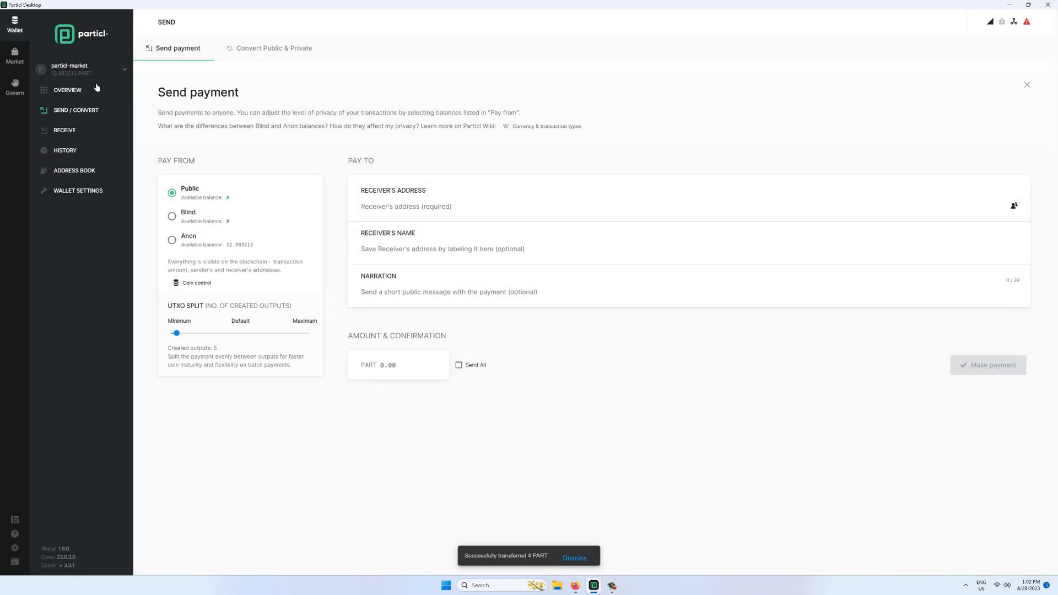
left_click(57, 90)
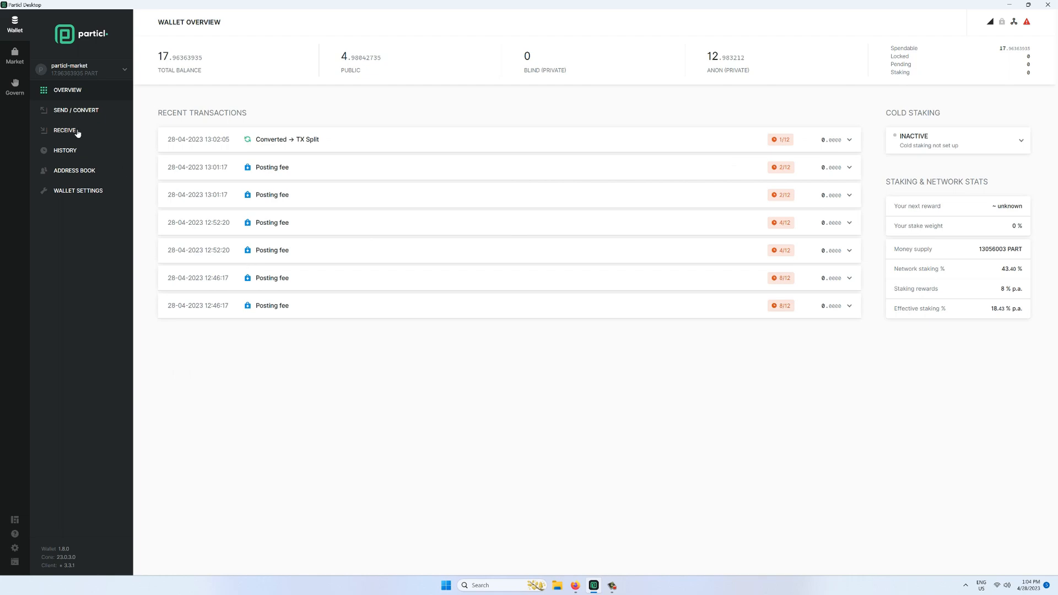
left_click(22, 57)
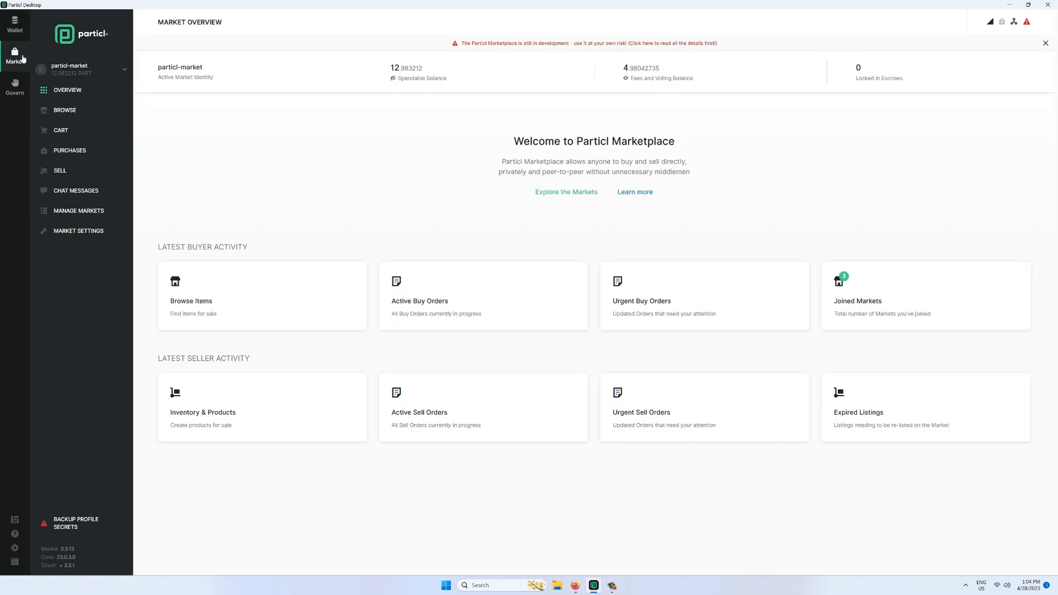
- Batch-publish all inventory products except Zen Garden Relaxation Kit to Open Market for 1 week
left_click(76, 173)
left_click(247, 205)
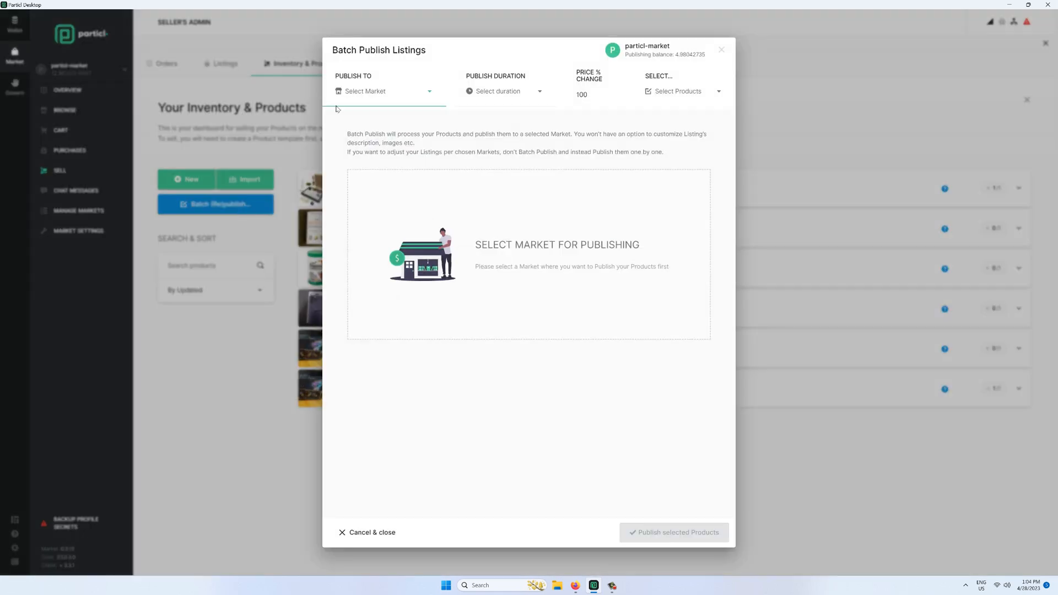
left_click(380, 91)
left_click(364, 88)
left_click(503, 92)
left_click(488, 148)
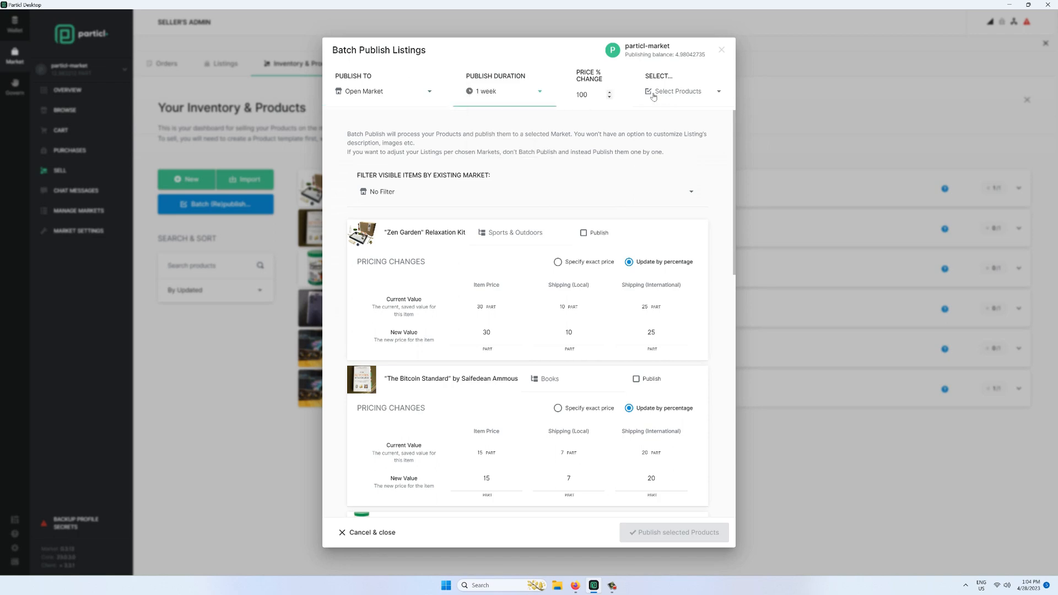
left_click(653, 93)
left_click(675, 95)
left_click(584, 233)
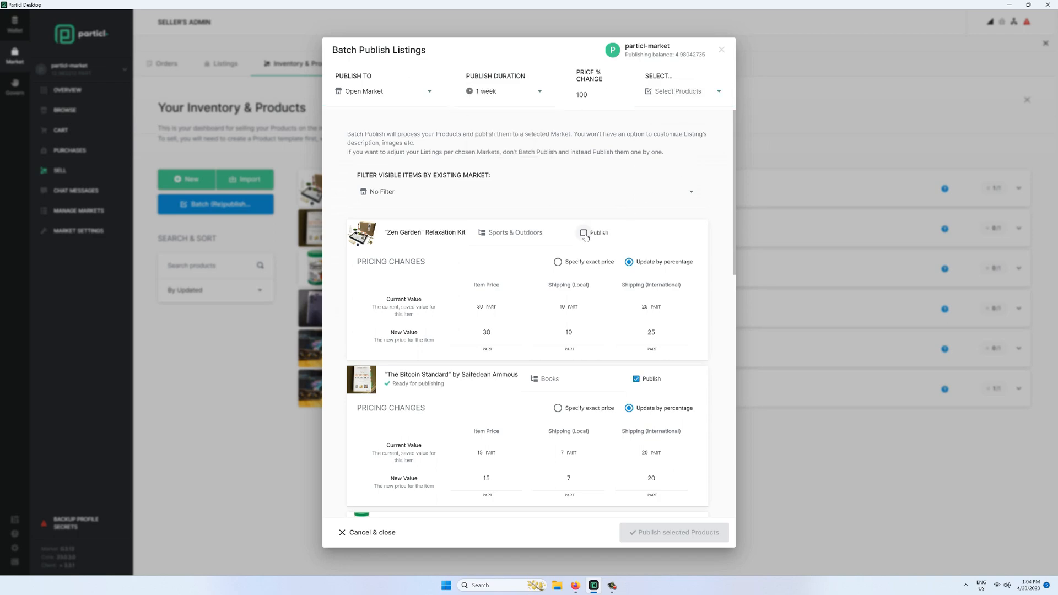
scroll(688, 375, "down", 10)
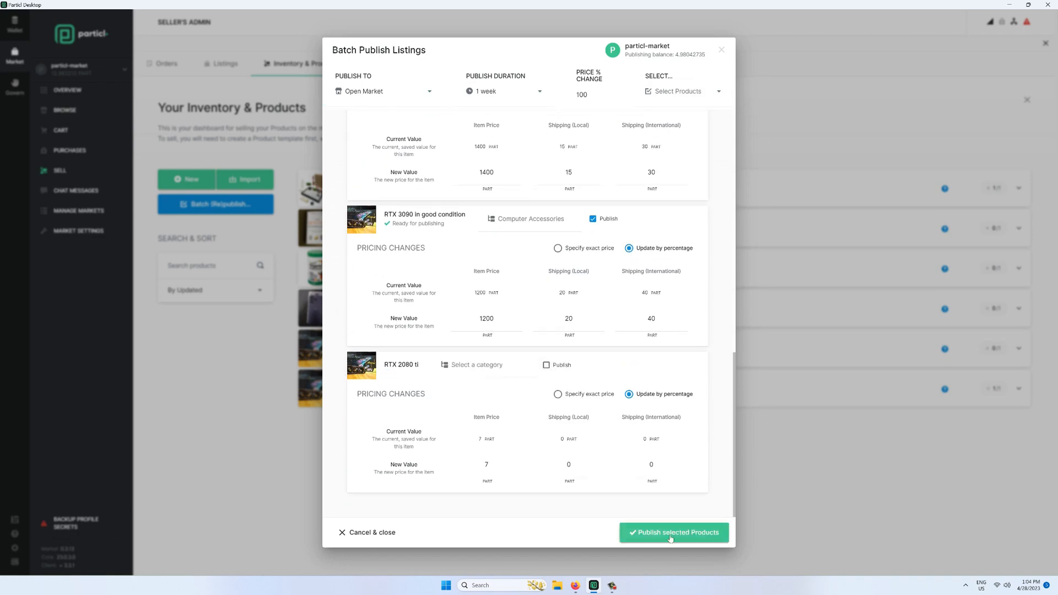
left_click(670, 538)
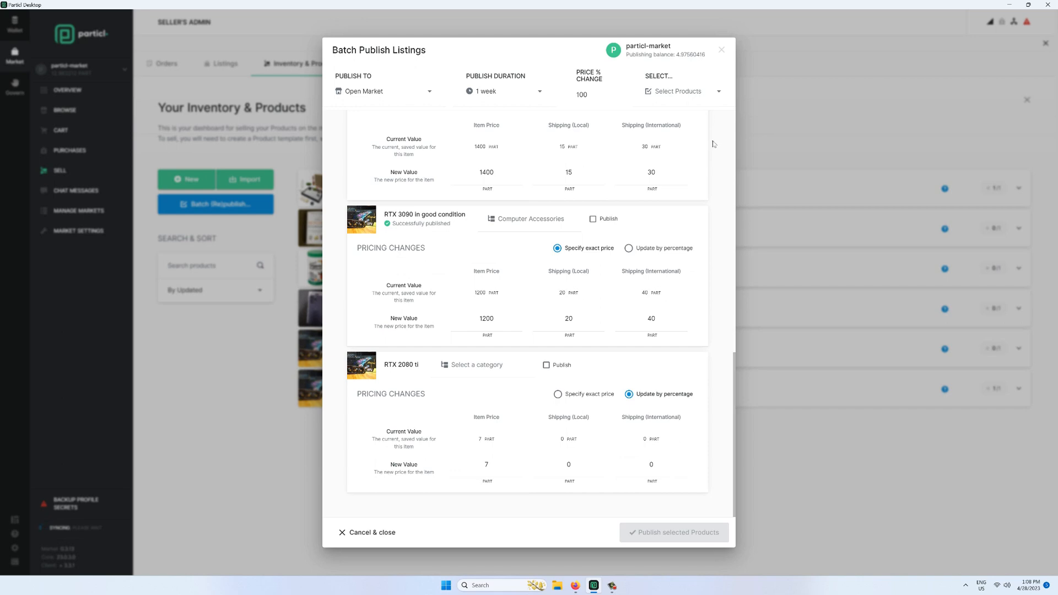
left_click(722, 50)
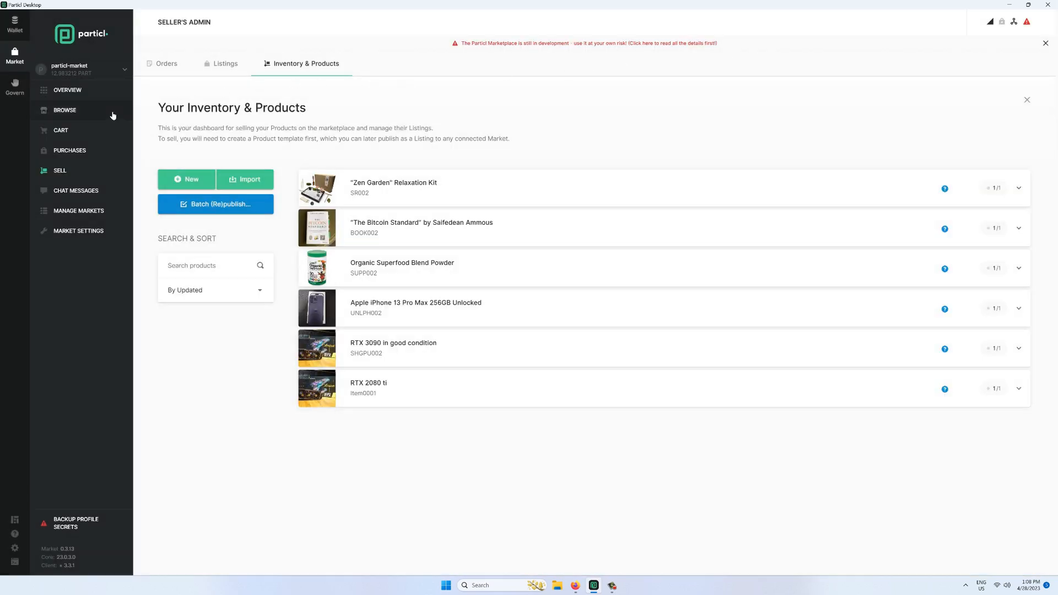
- Browse marketplace listings filtered to only the shop market
left_click(113, 115)
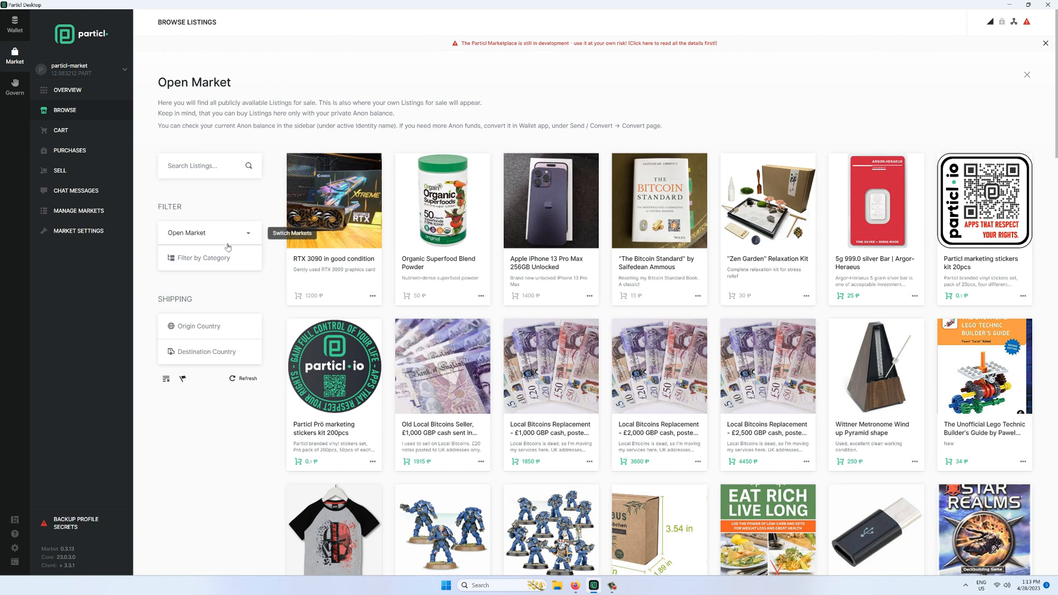
left_click(224, 254)
left_click(226, 237)
left_click(227, 238)
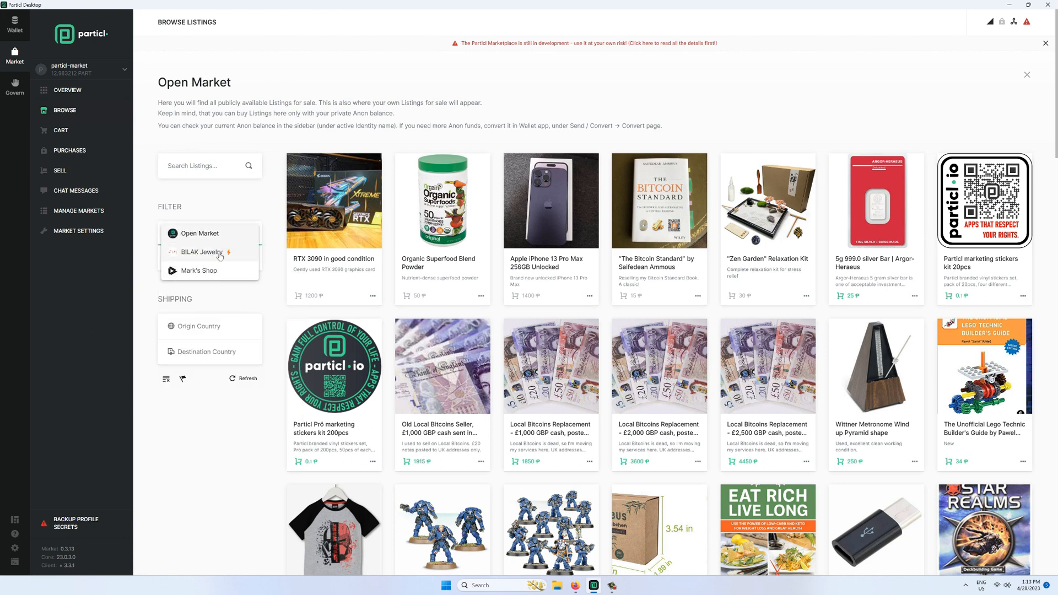
left_click(205, 270)
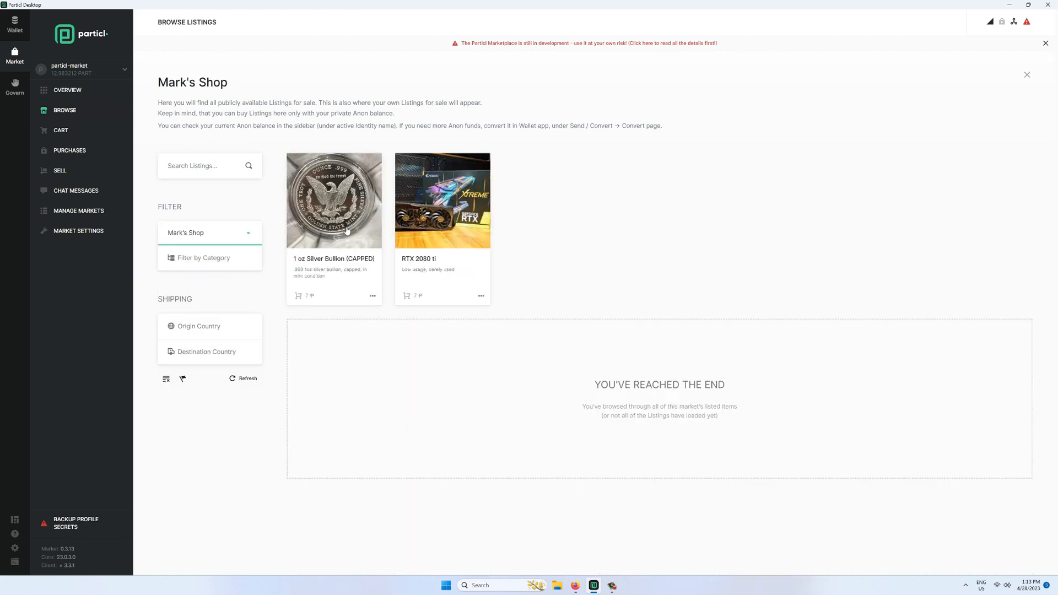
- View both coin photos of the 1 oz Silver Bullion listing, then close it
left_click(320, 215)
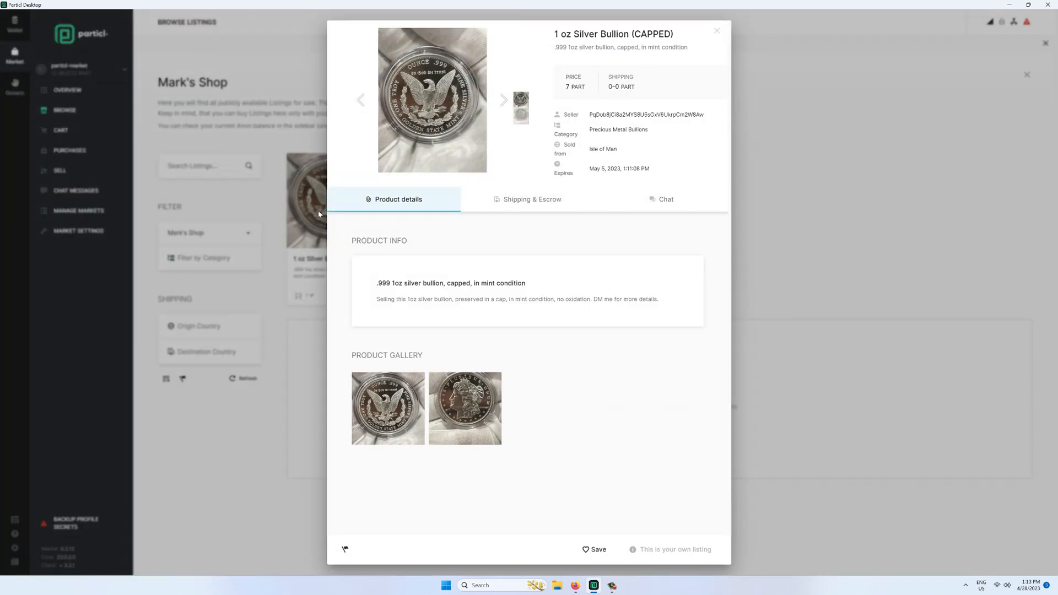
left_click(458, 396)
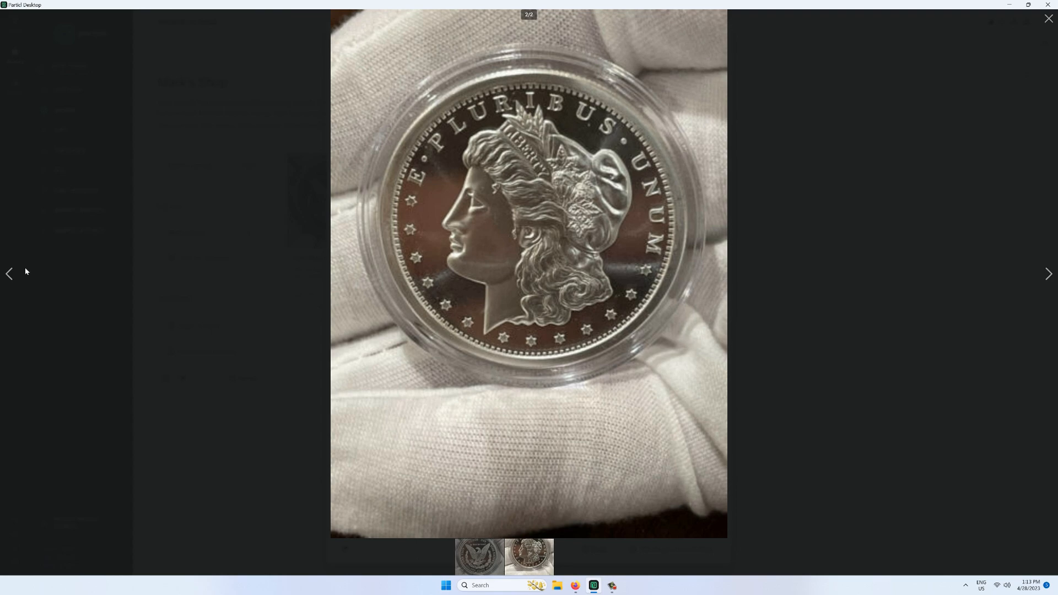
left_click(10, 274)
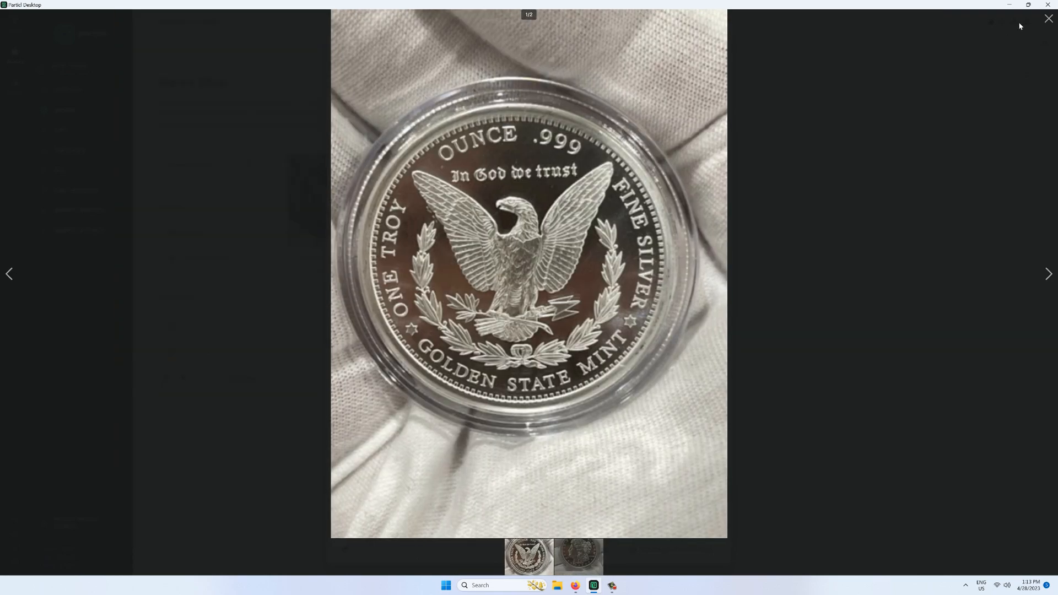
left_click(1049, 19)
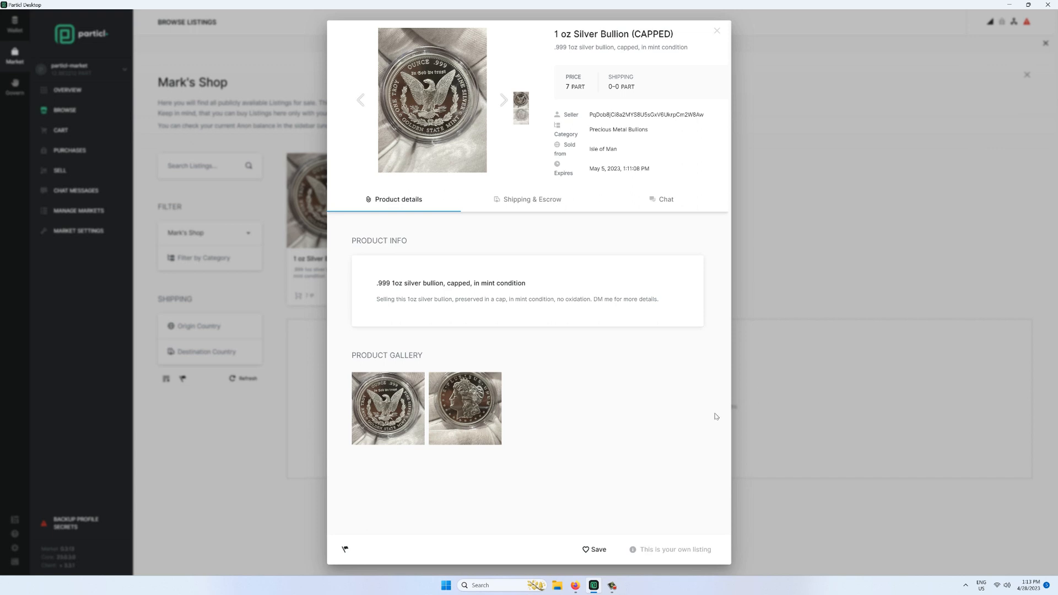
left_click(717, 31)
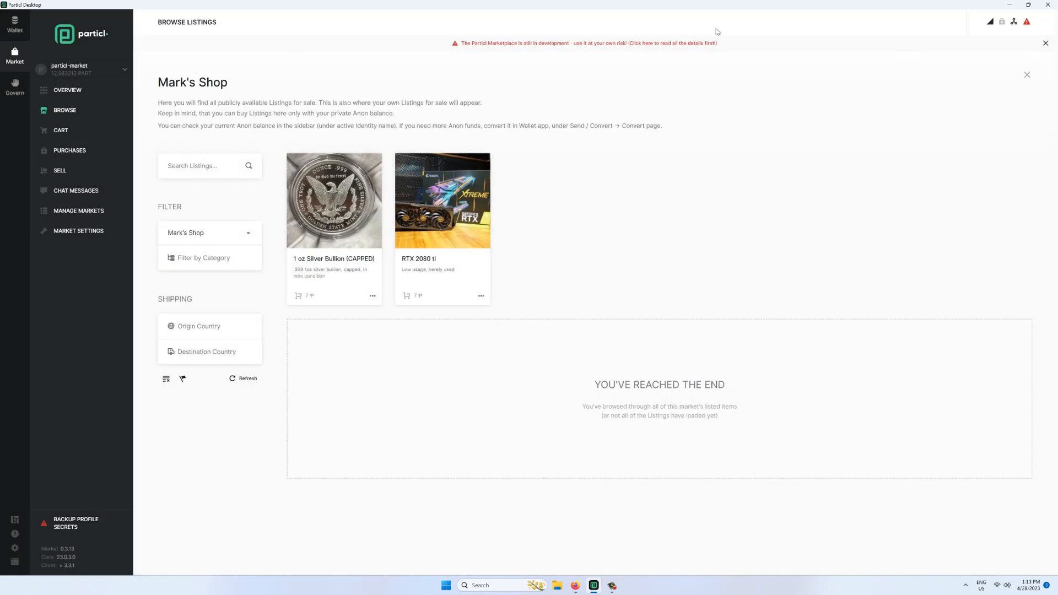
- Accept the buyer's request for the 1 oz Silver Bullion order, then return to Market Overview
left_click(85, 169)
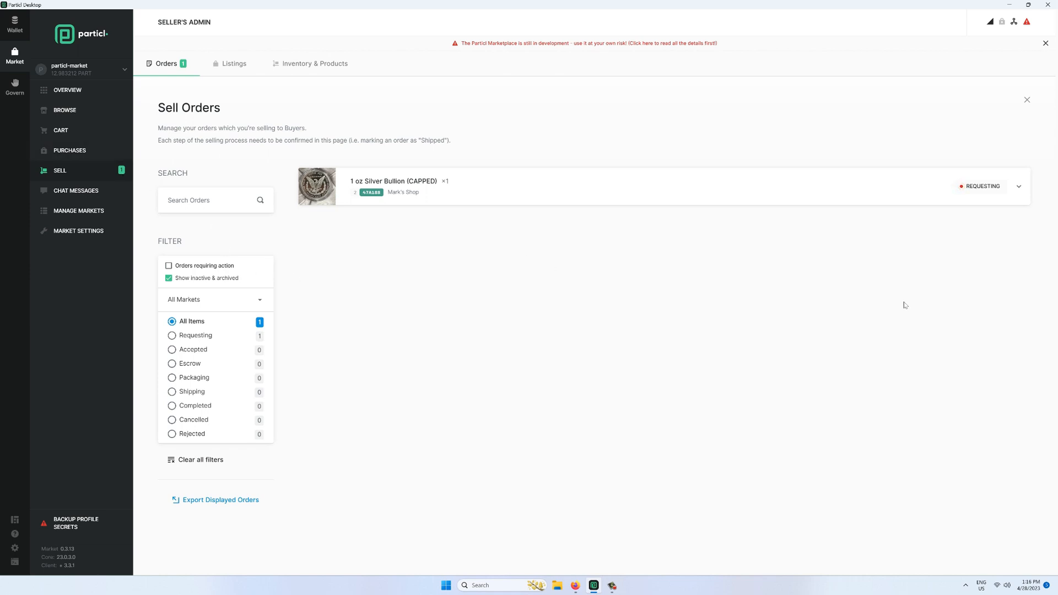
left_click(911, 201)
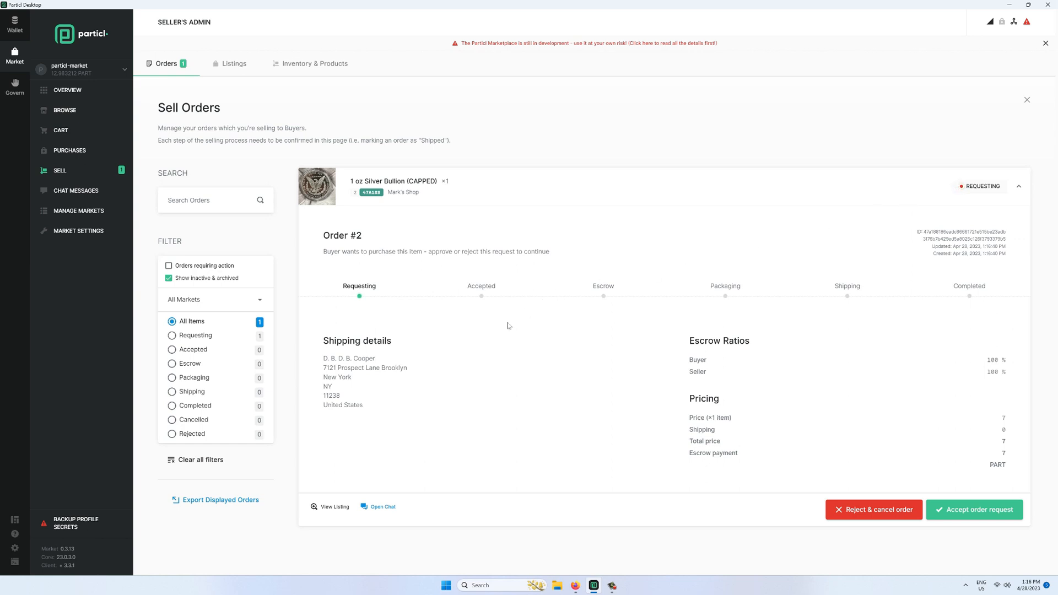
mouse_move(390, 397)
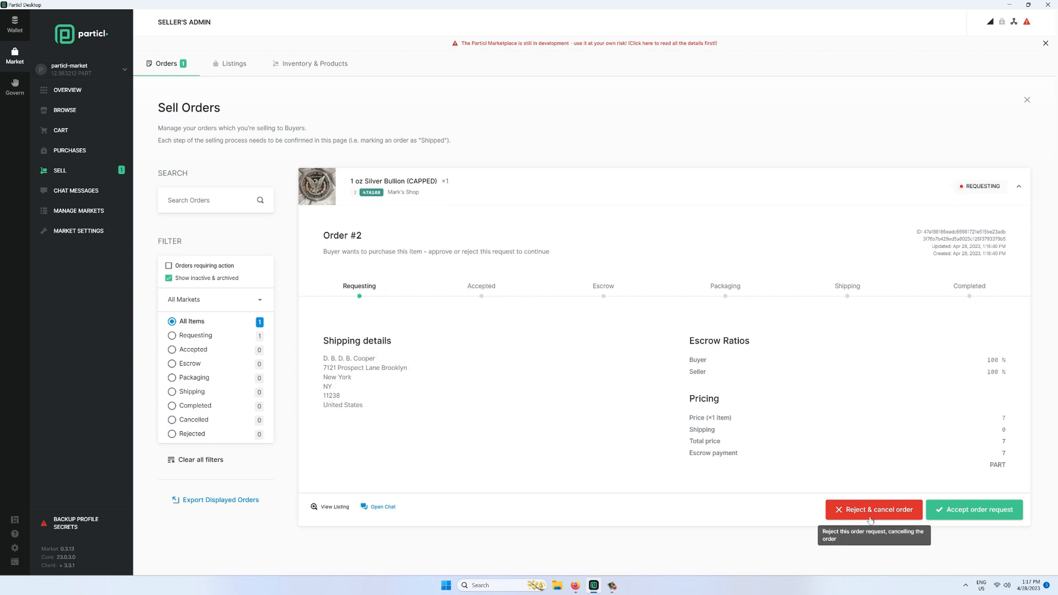
left_click(986, 516)
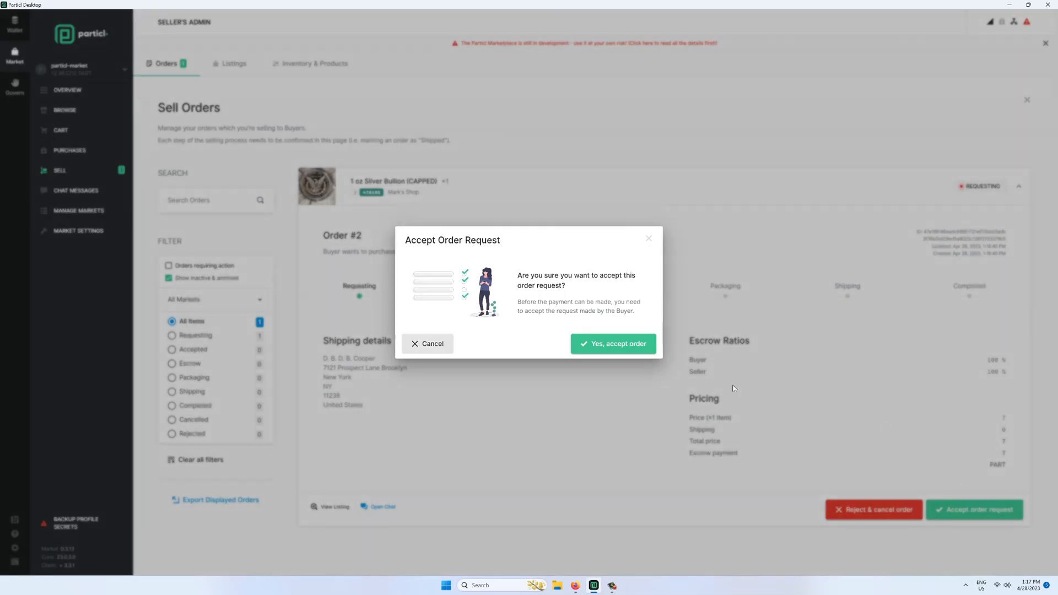
left_click(608, 352)
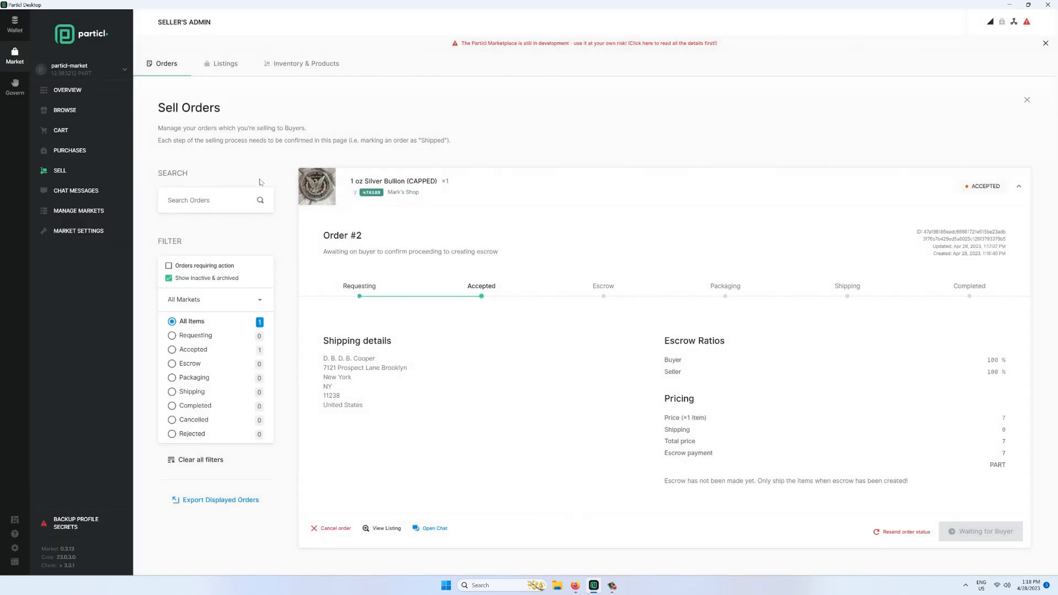
left_click(73, 91)
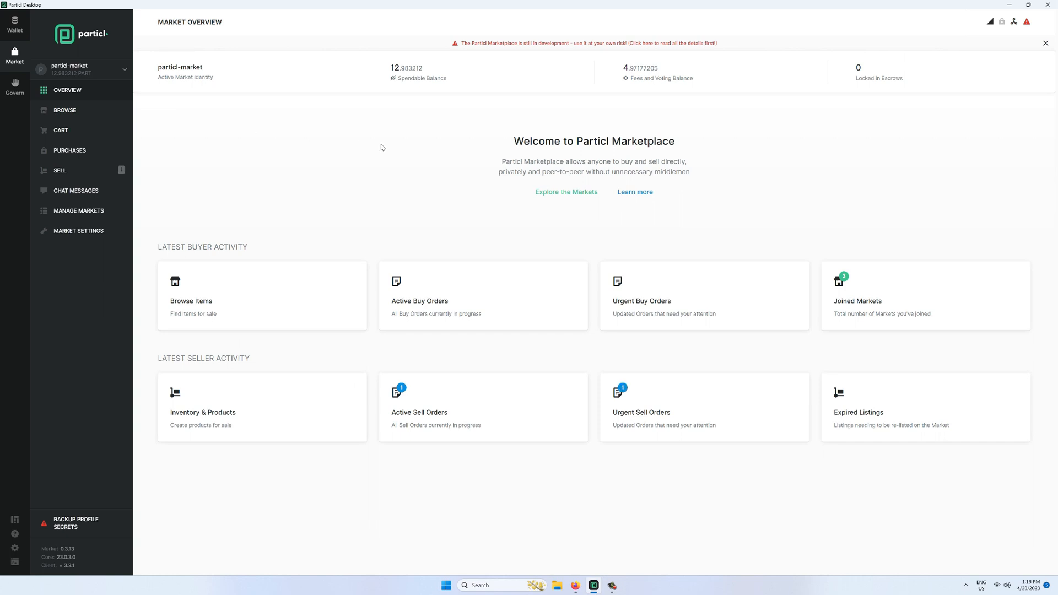
- Fund Order #2's seller escrow with the note 'Thanks for your order! Processing it now'
left_click(670, 420)
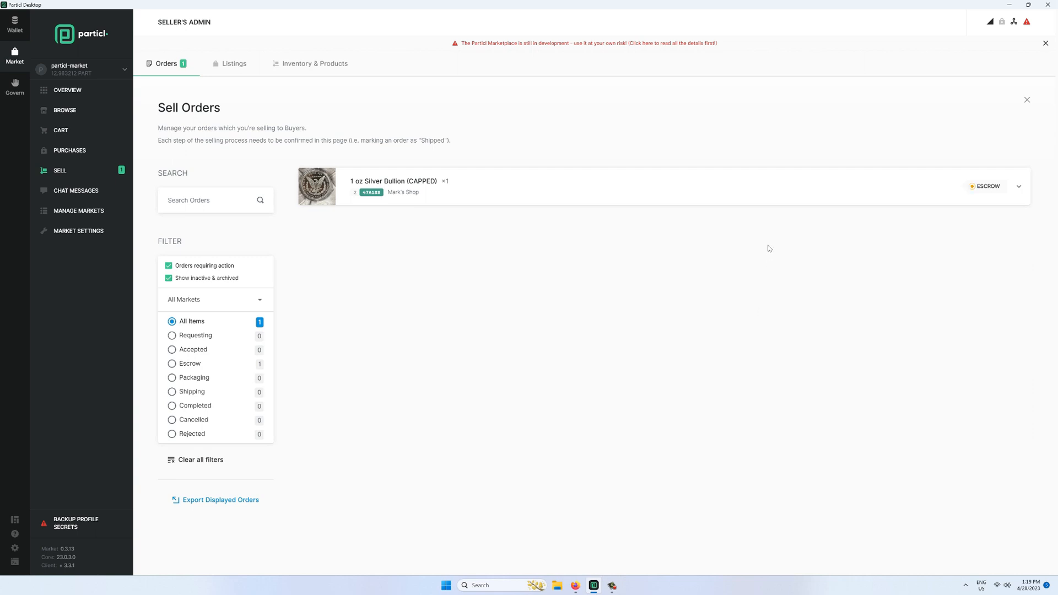
left_click(763, 197)
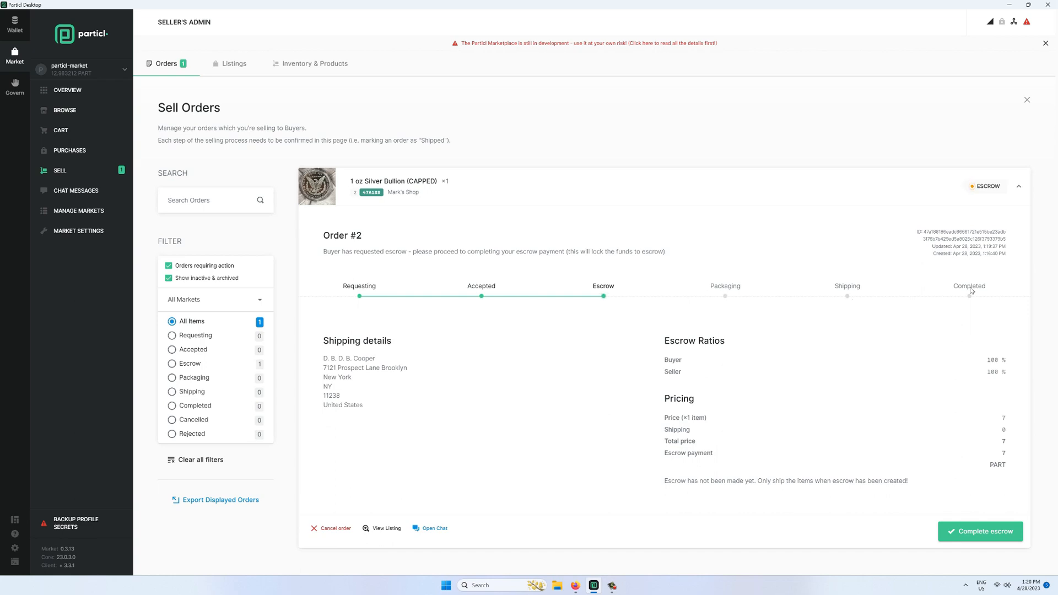
left_click(991, 539)
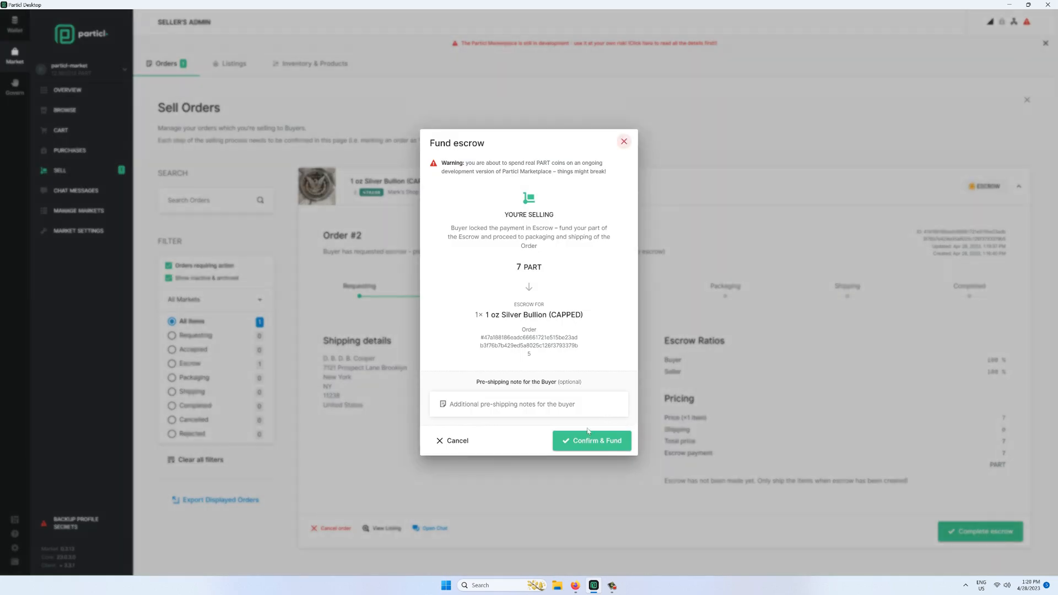
left_click(548, 411)
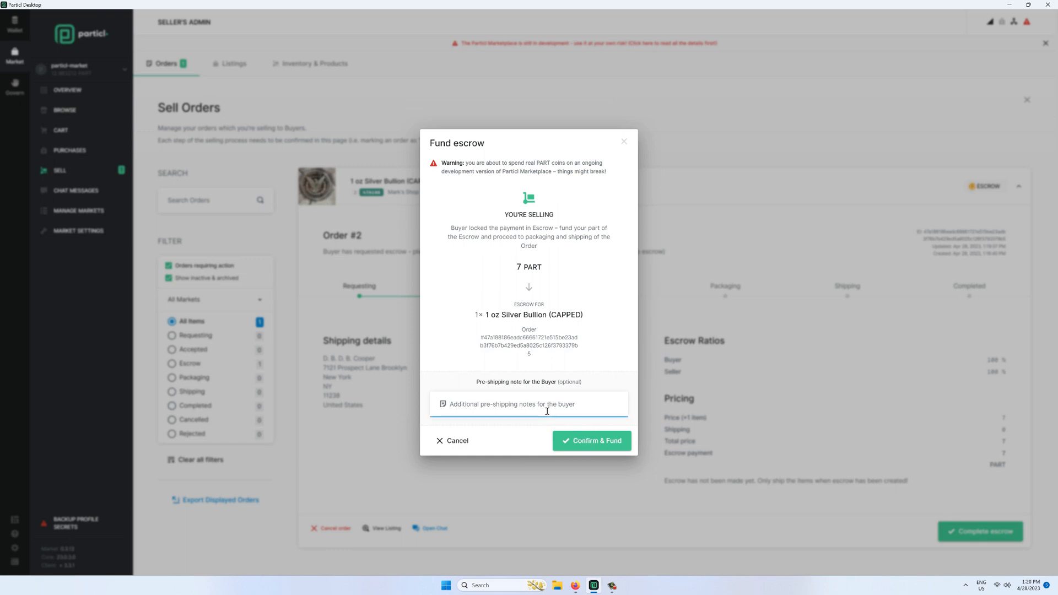
type("Thanks for your order! Processing it now")
left_click(588, 441)
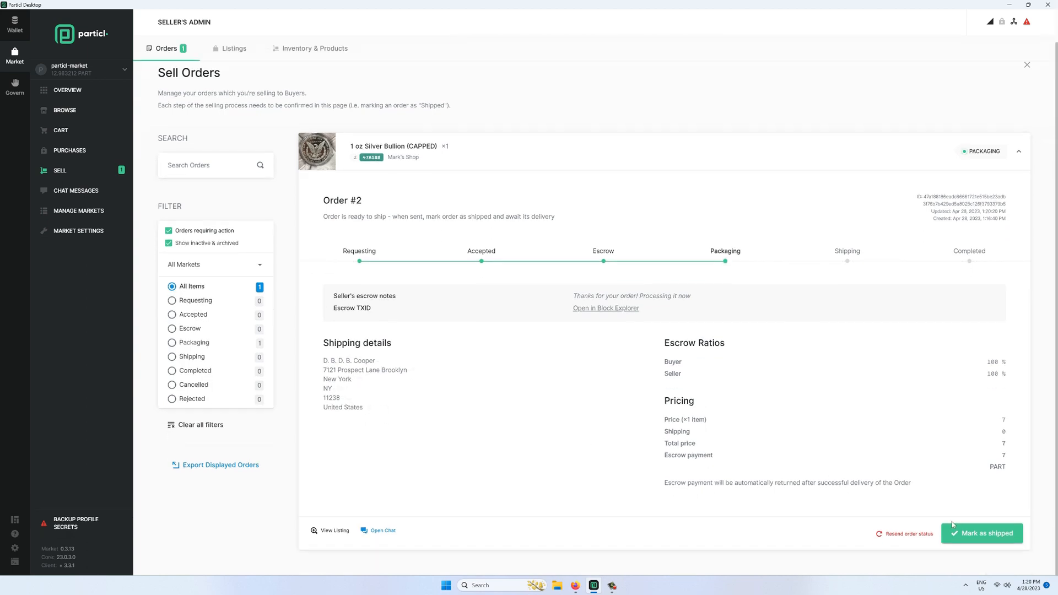
- Mark the silver bullion order as shipped with a note giving the tracking number
left_click(979, 534)
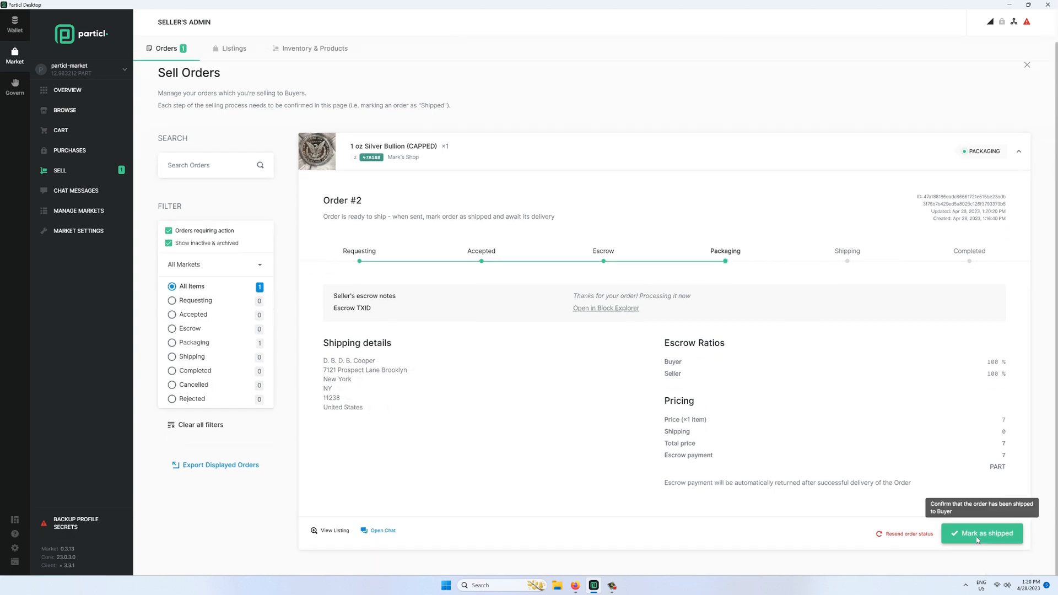
type("Your order has ")
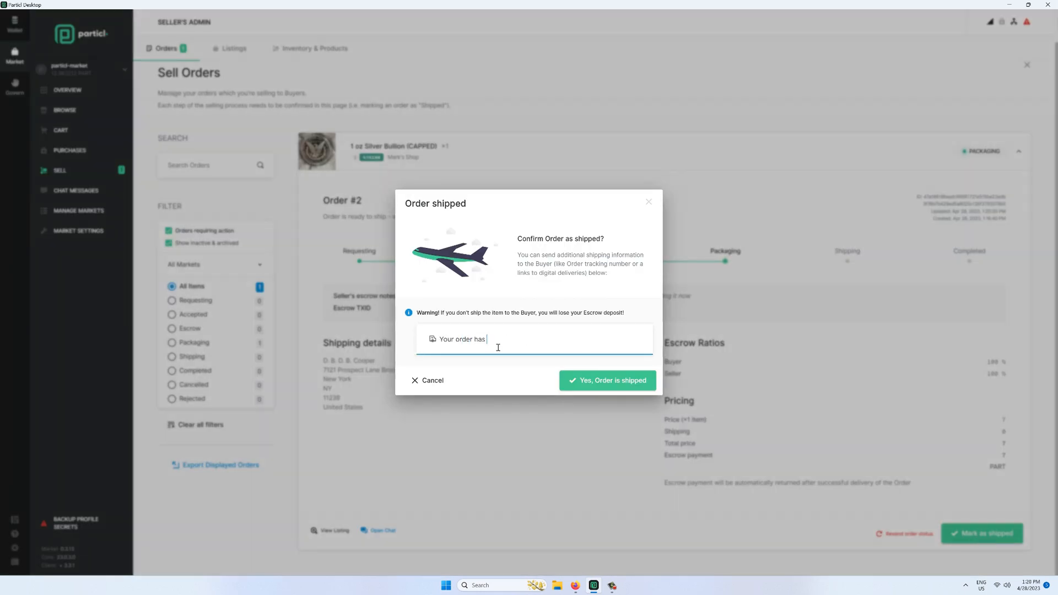
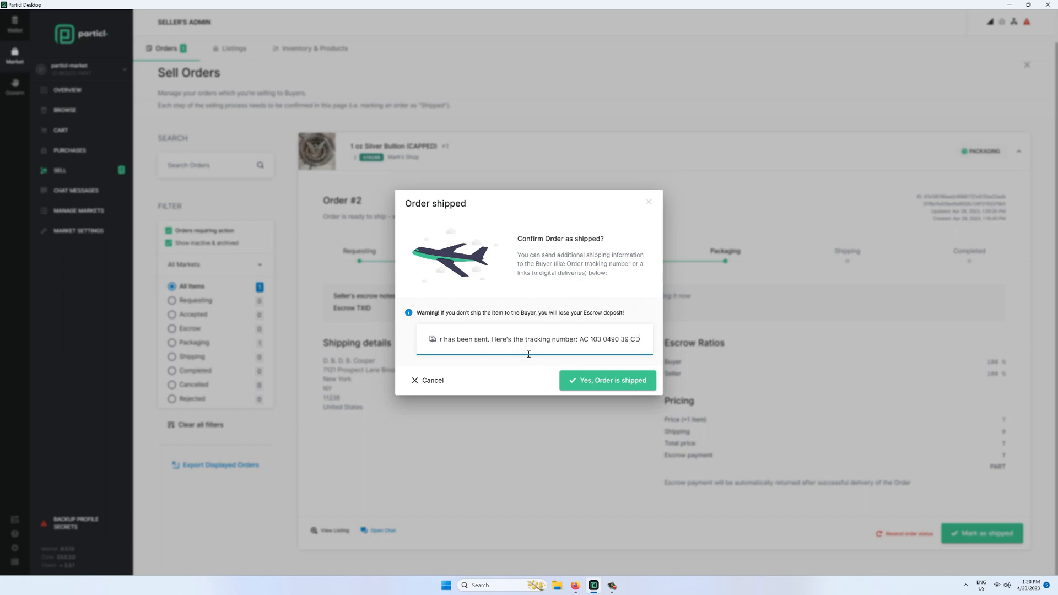
left_click(592, 383)
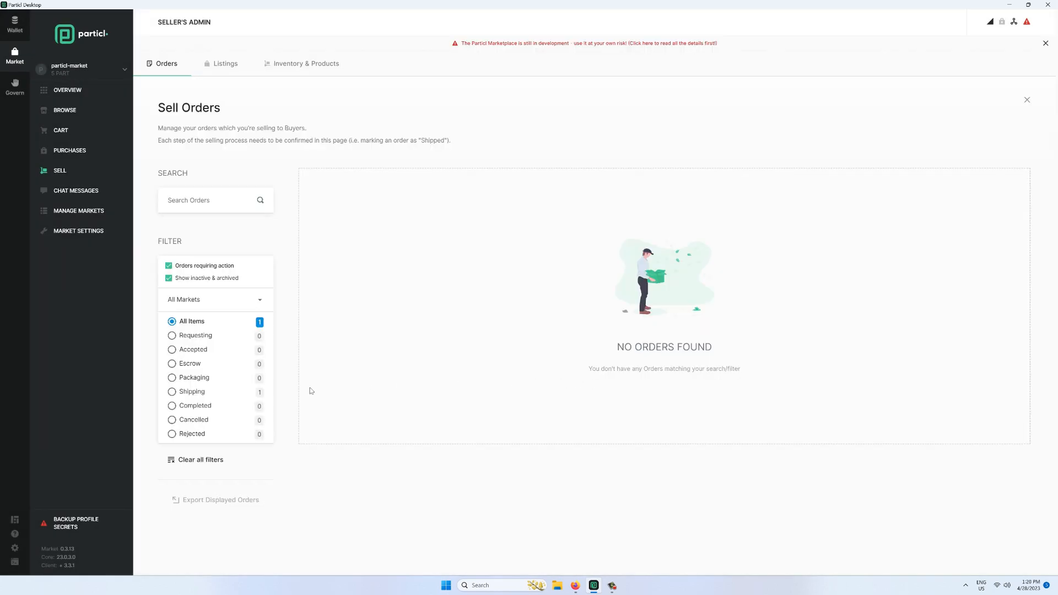
- Show all orders and expand the silver bullion order to review its Completed details
left_click(169, 266)
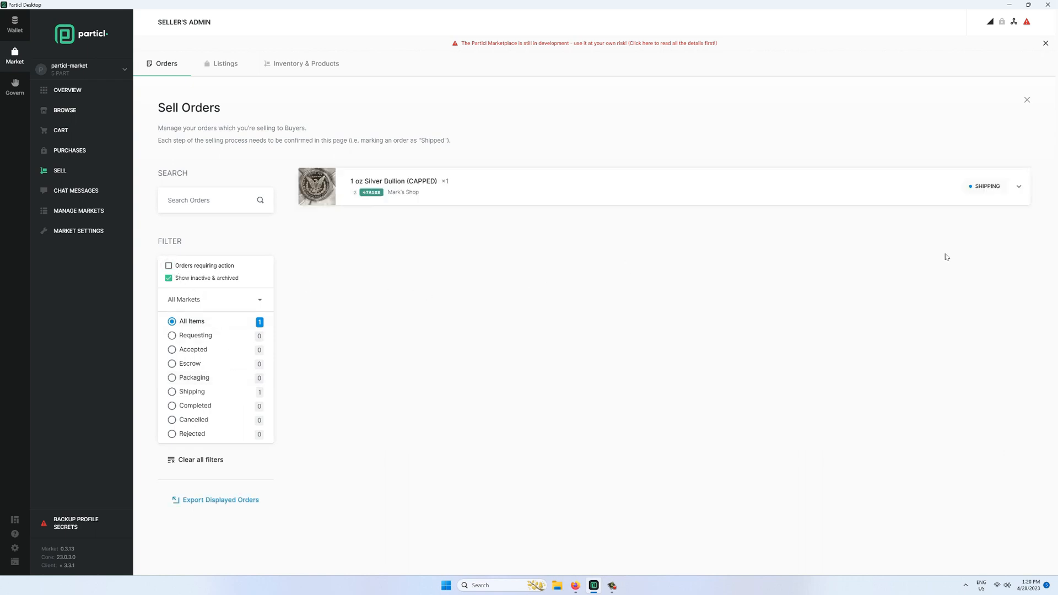
left_click(1007, 202)
scroll(925, 317, "down", 1)
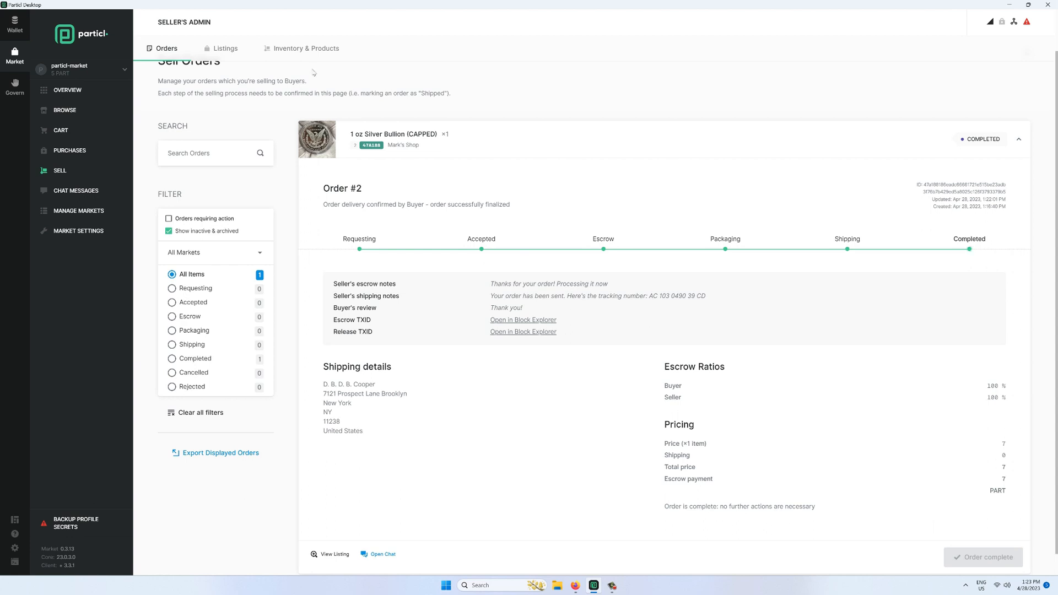
- Inspect the received 13.99995 PART payment in the wallet overview, then view transaction history
left_click(17, 30)
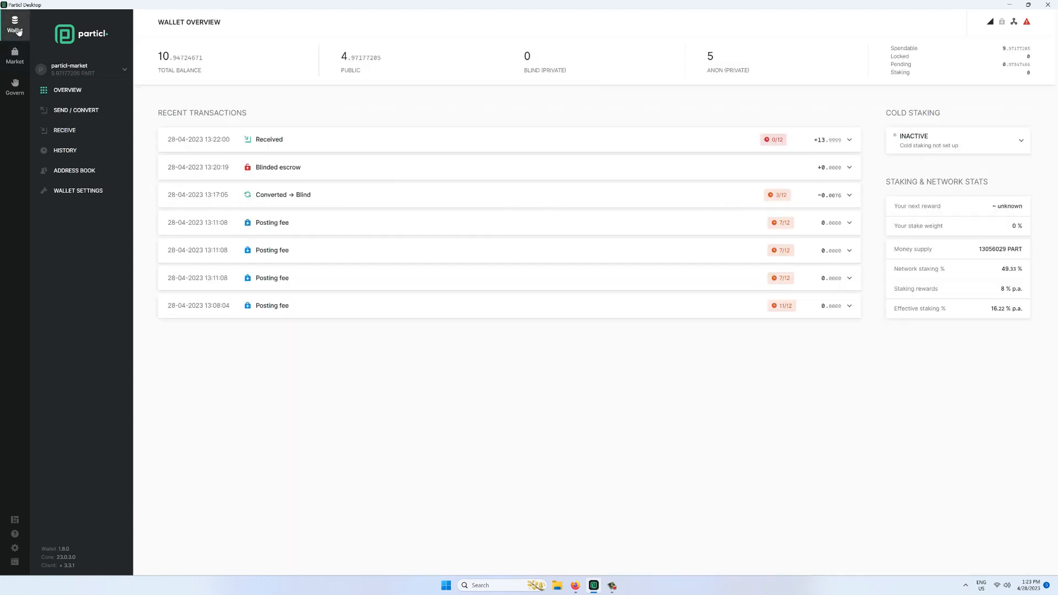
left_click(833, 148)
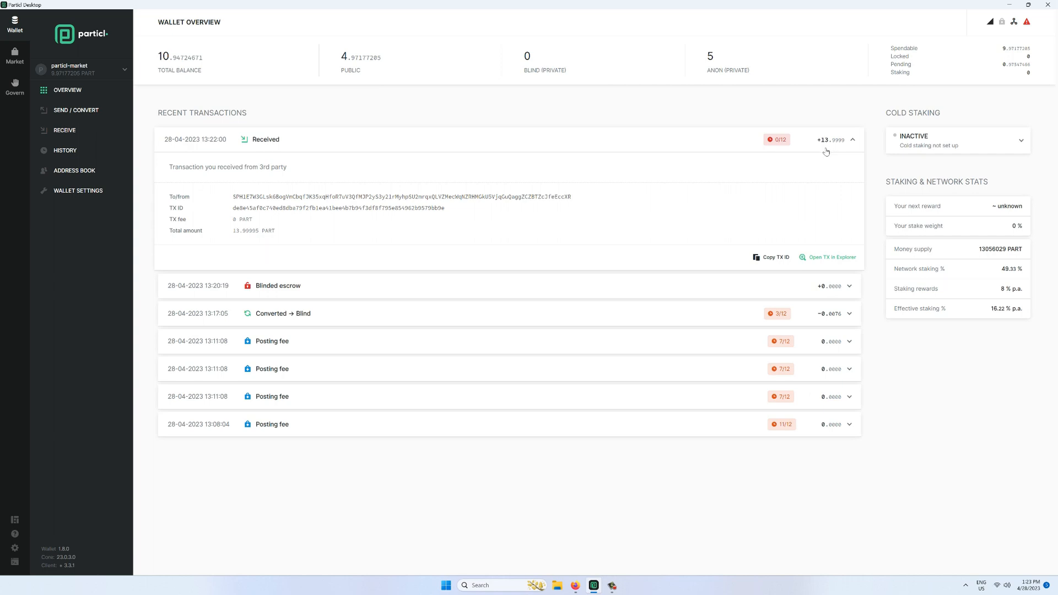
left_click(631, 141)
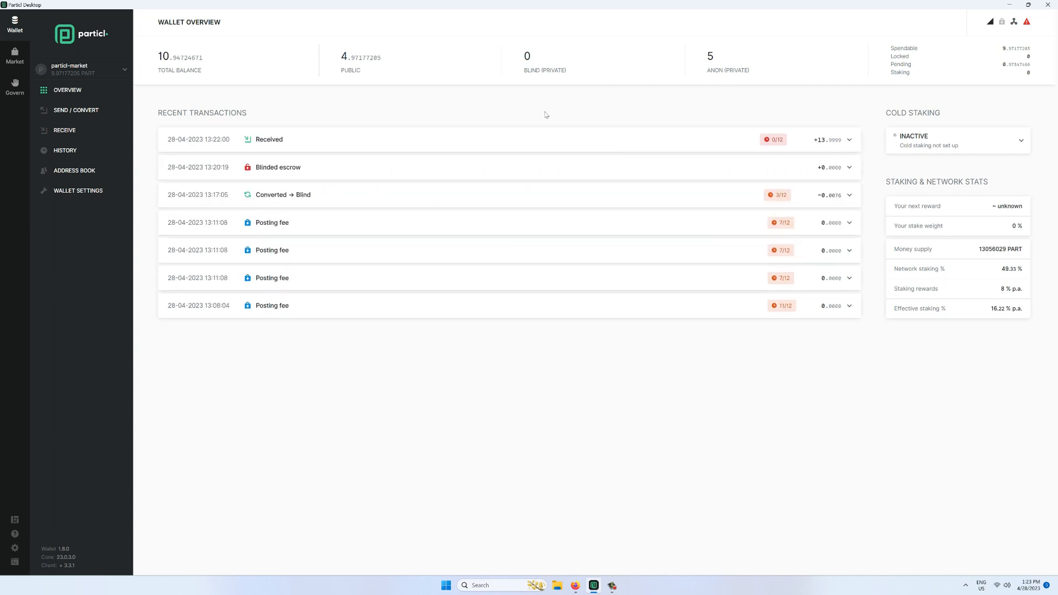
left_click(88, 151)
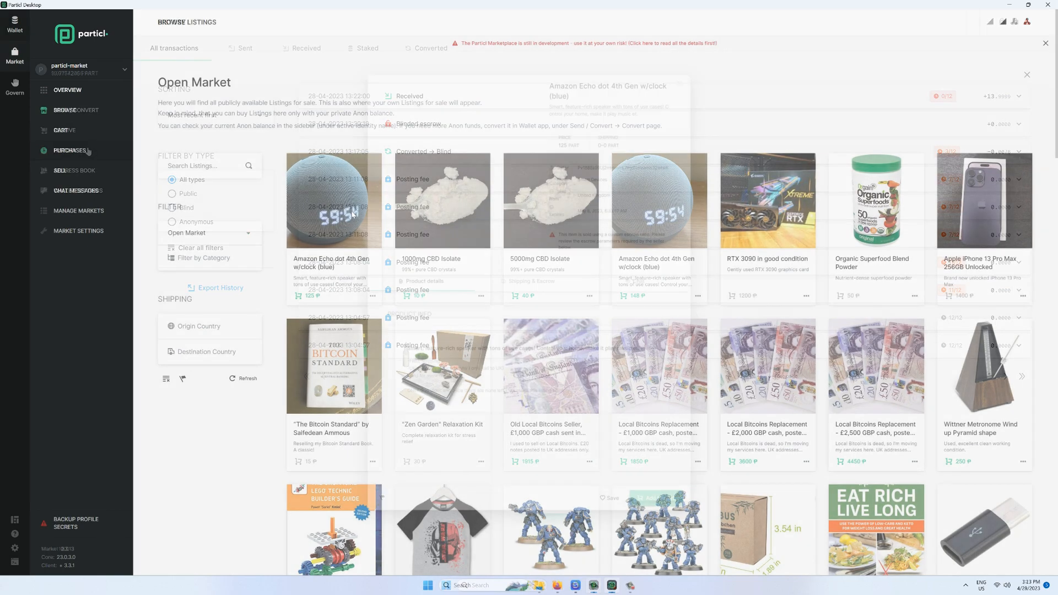
- Preview the Amazon Echo dot, Old Local Bitcoins Seller and Wittner Metronome listings
left_click(370, 189)
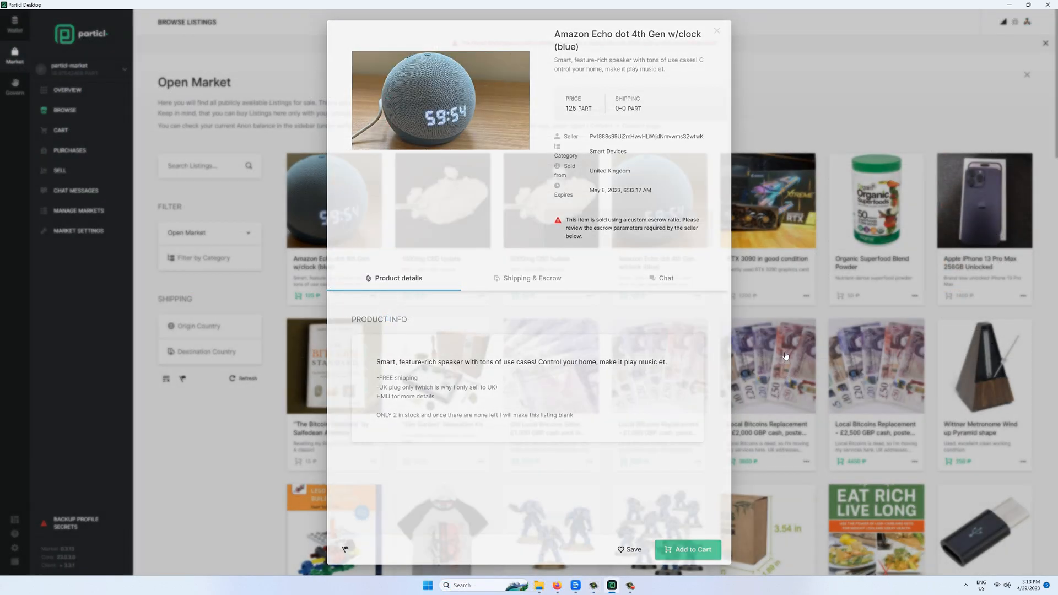
left_click(759, 359)
scroll(639, 222, "down", 2)
left_click(546, 259)
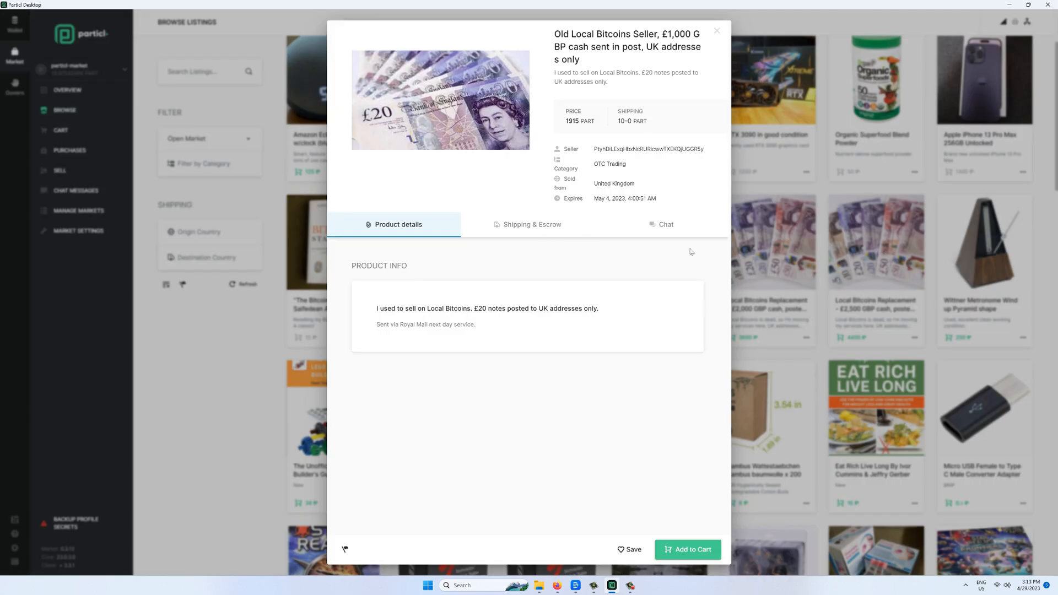
left_click(748, 252)
left_click(1003, 291)
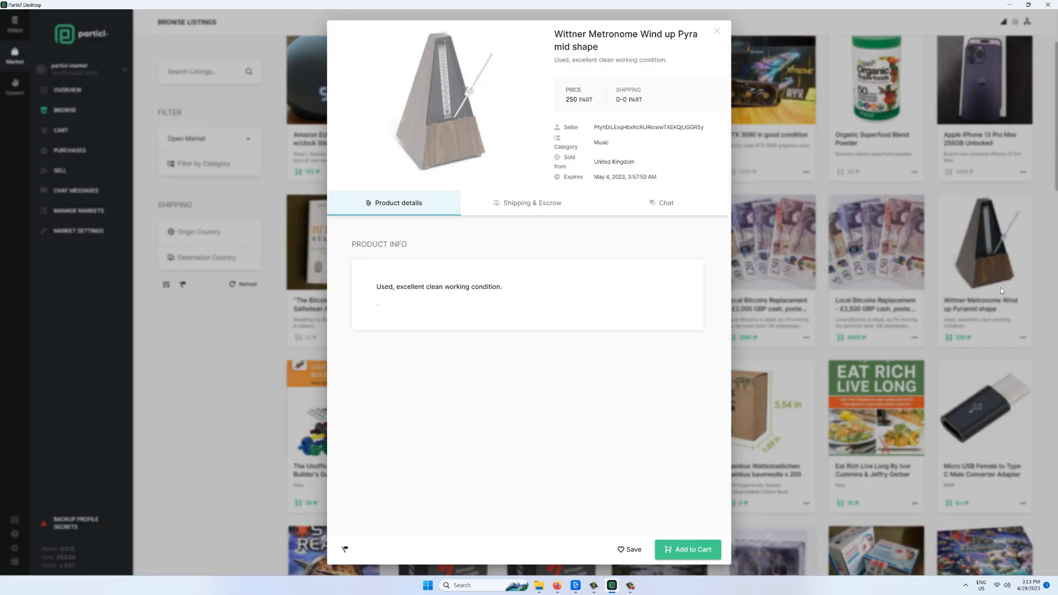
left_click(766, 266)
scroll(766, 267, "down", 14)
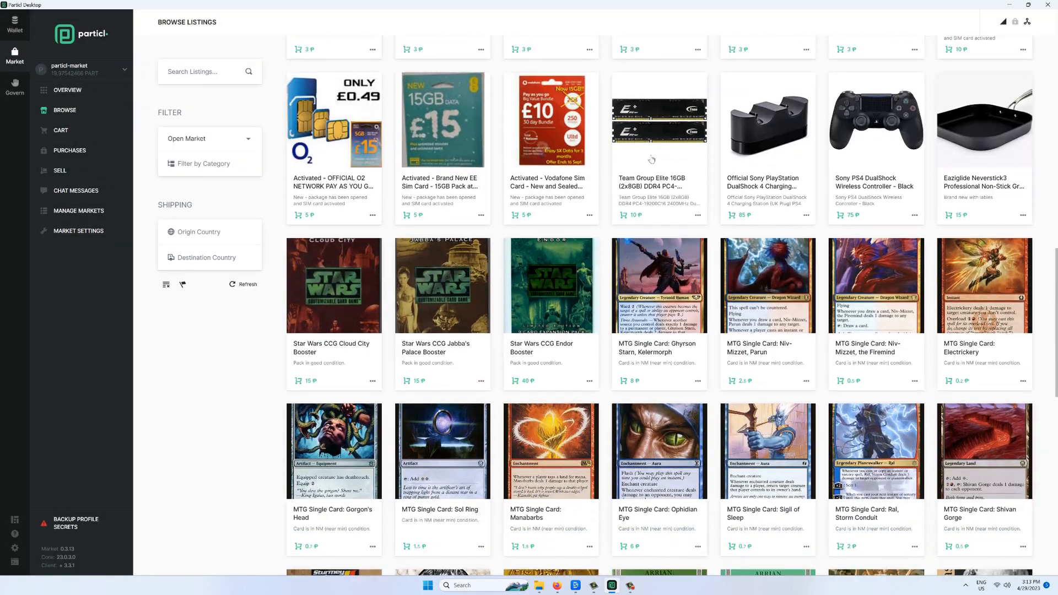
- Preview the Team Group Elite 16GB RAM and Gods of Eden book listings
left_click(652, 159)
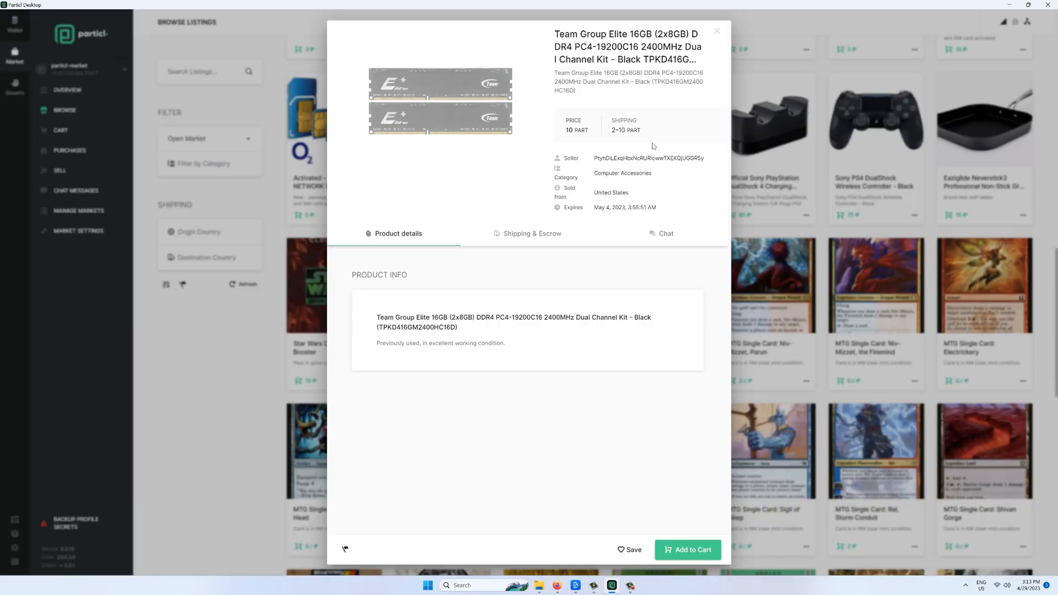
left_click(814, 239)
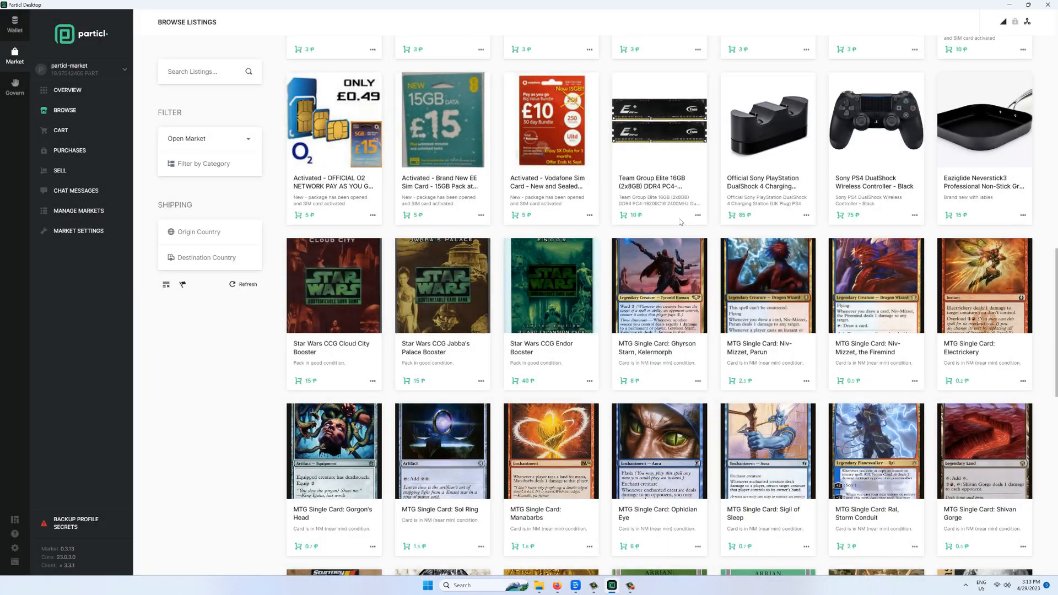
scroll(627, 221, "down", 10)
scroll(626, 221, "down", 15)
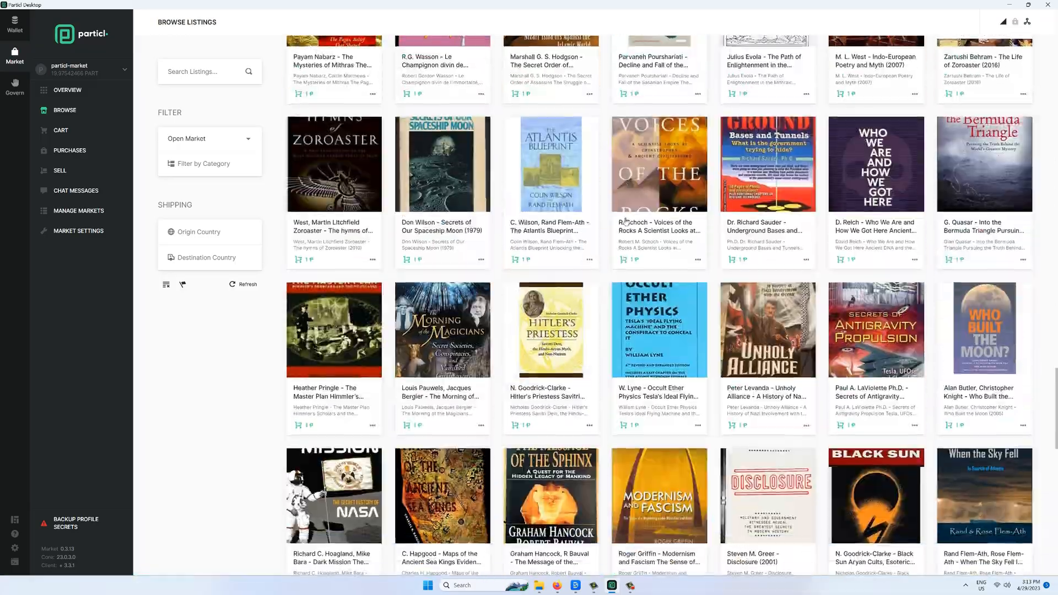
scroll(625, 223, "down", 8)
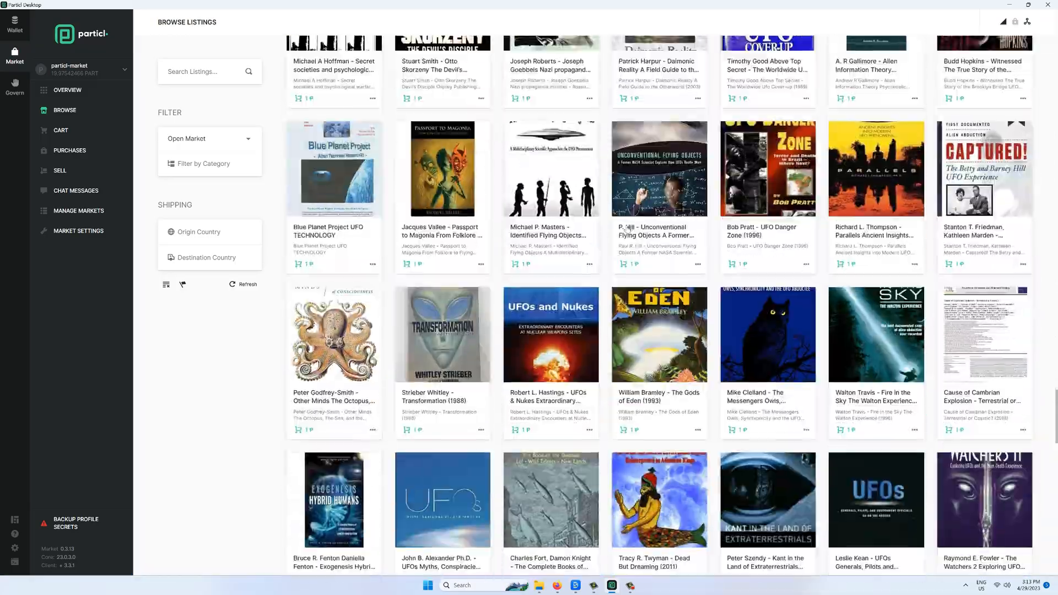
left_click(657, 328)
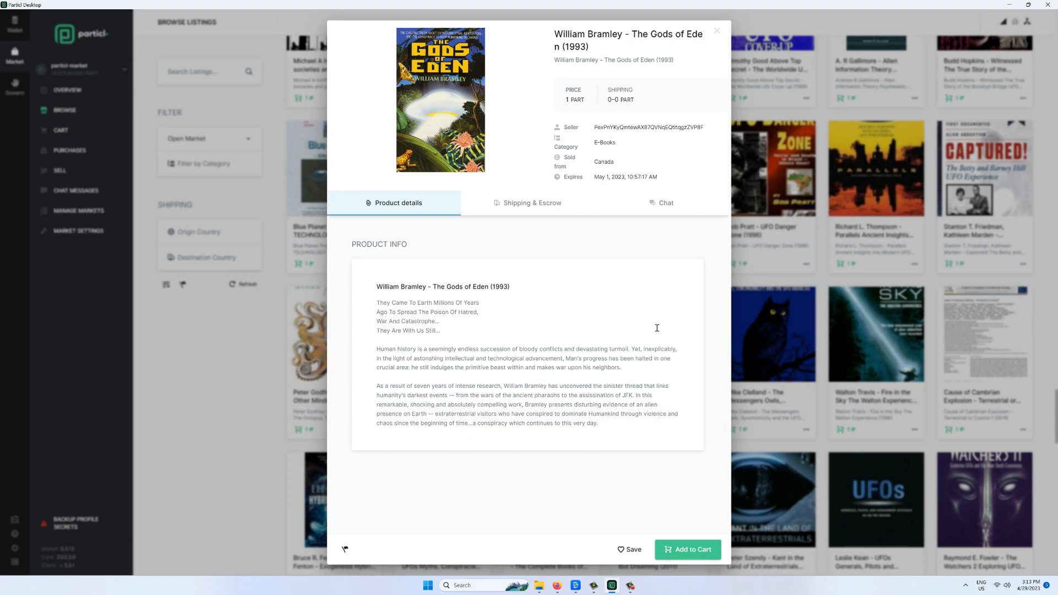
left_click(308, 190)
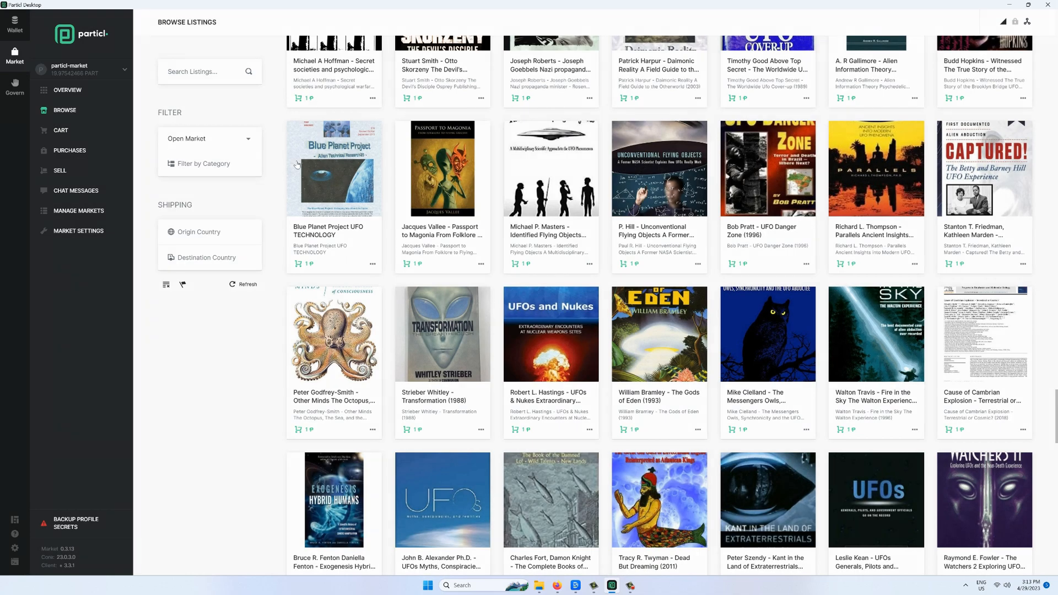
left_click(244, 142)
- Filter the listings to the BILAK Jewelry market, then to Noostropos
left_click(245, 157)
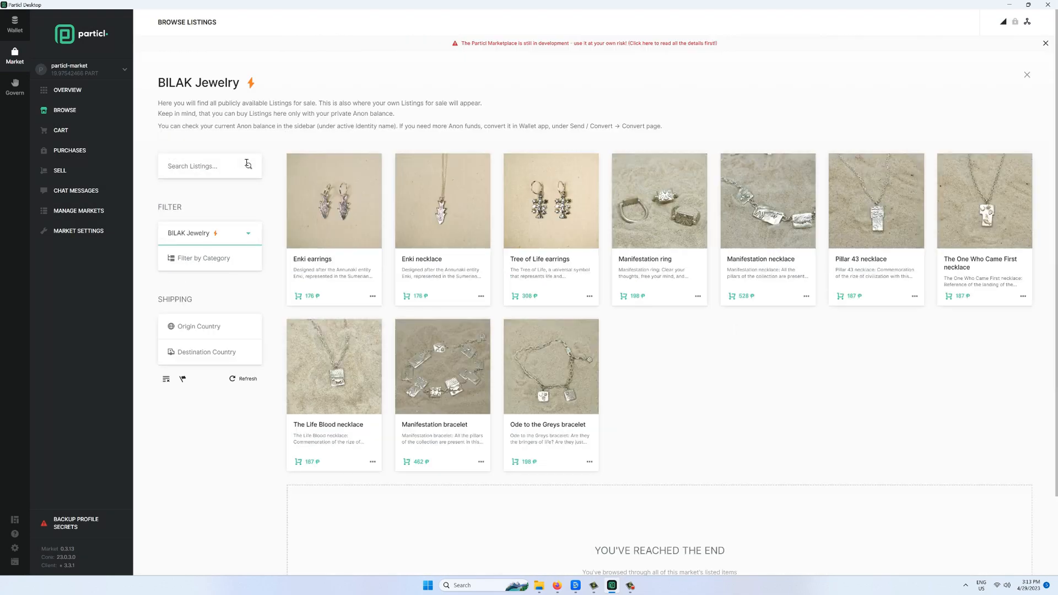
left_click(242, 239)
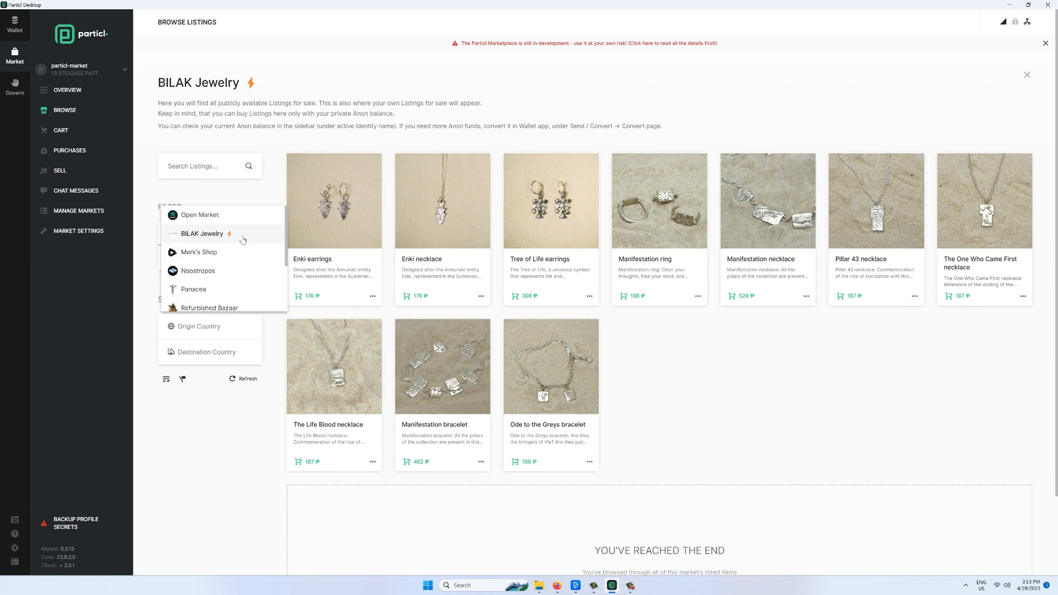
left_click(226, 269)
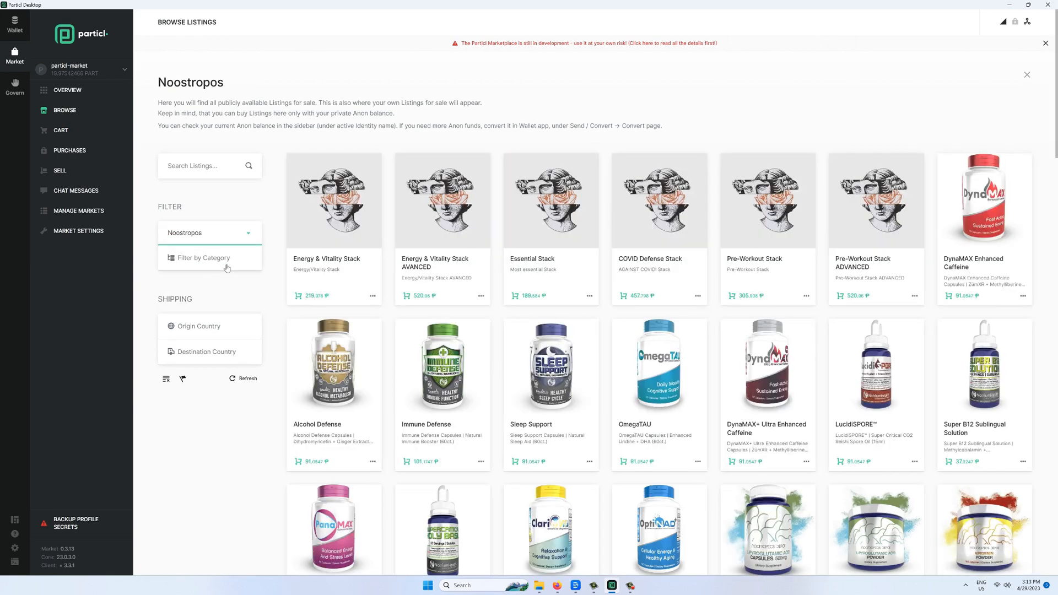
- Preview the Essential Stack and Tongkat Ali Extract Tablets listings in Noostropos
left_click(542, 238)
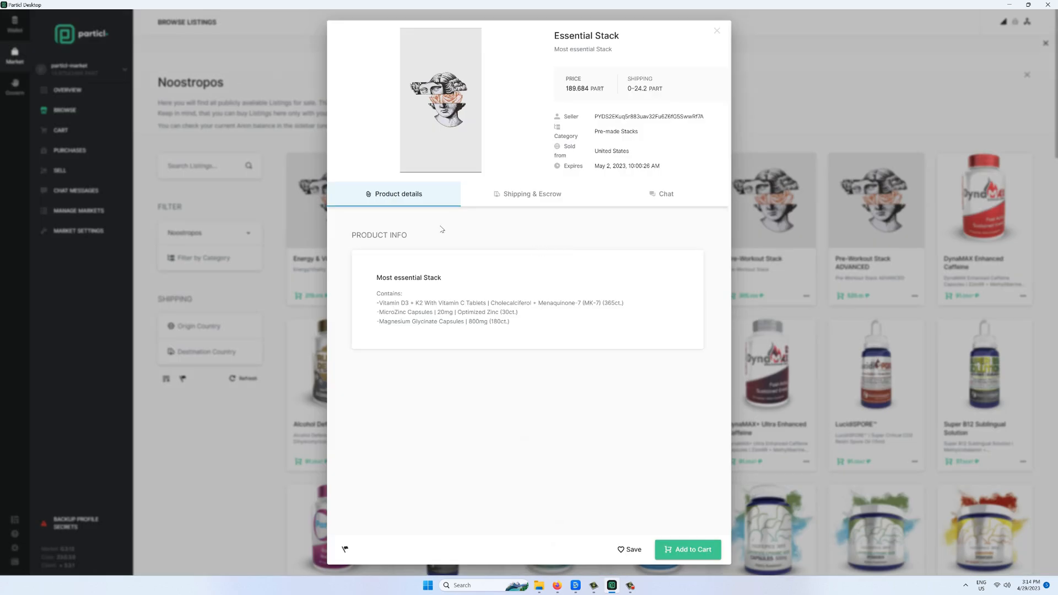
left_click(807, 241)
scroll(533, 171, "down", 10)
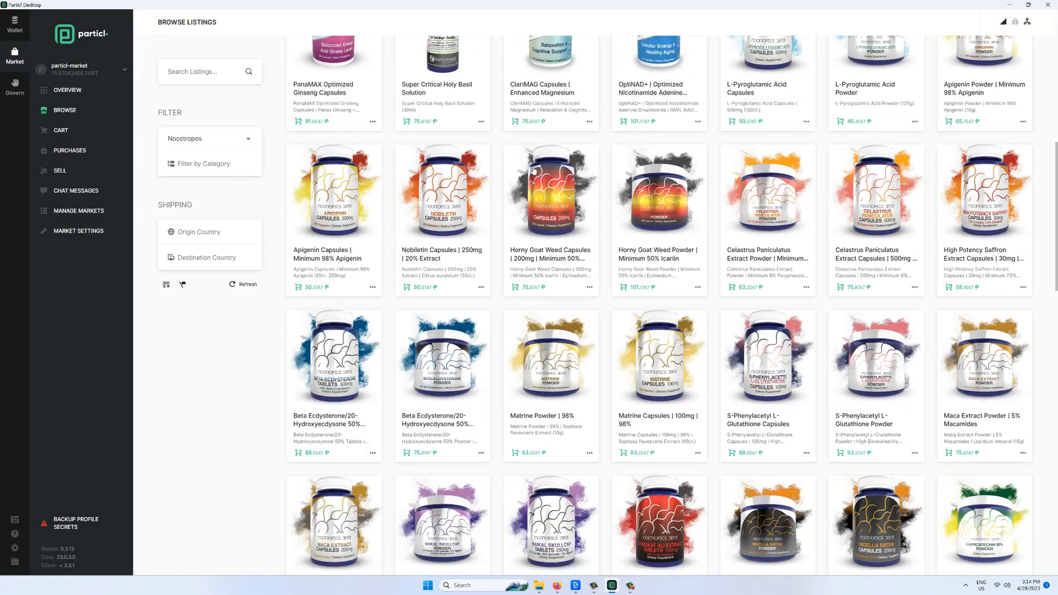
scroll(534, 171, "down", 3)
left_click(687, 377)
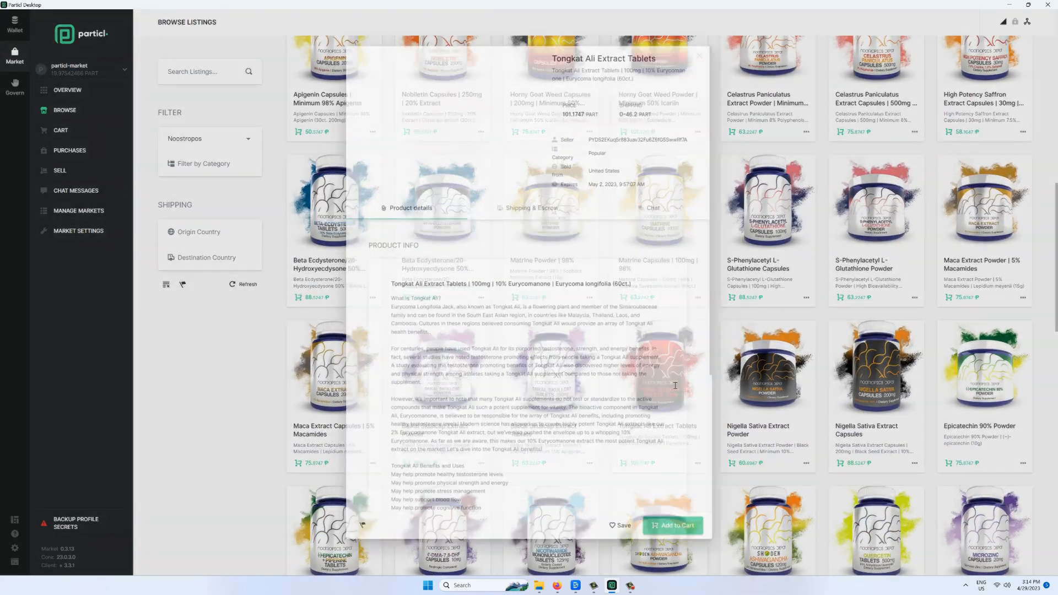
scroll(578, 325, "down", 2)
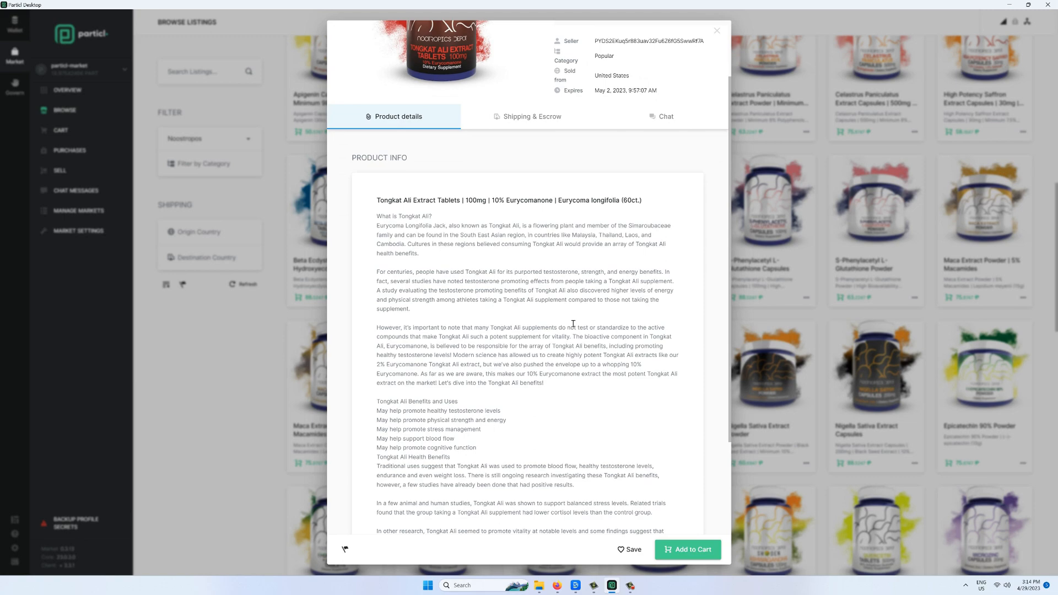
scroll(573, 324, "down", 3)
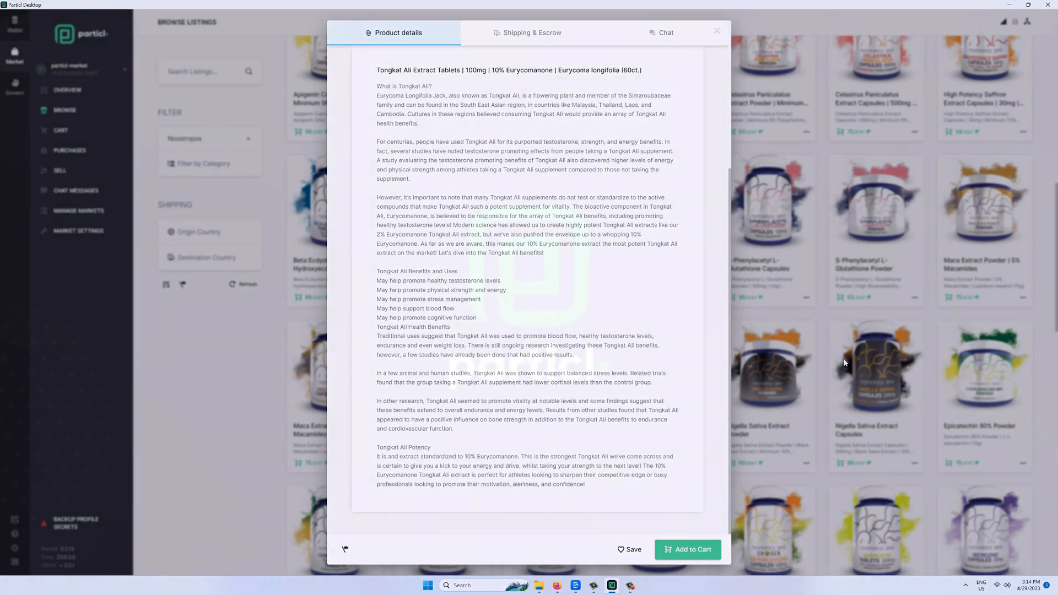
left_click(846, 362)
scroll(540, 188, "down", 3)
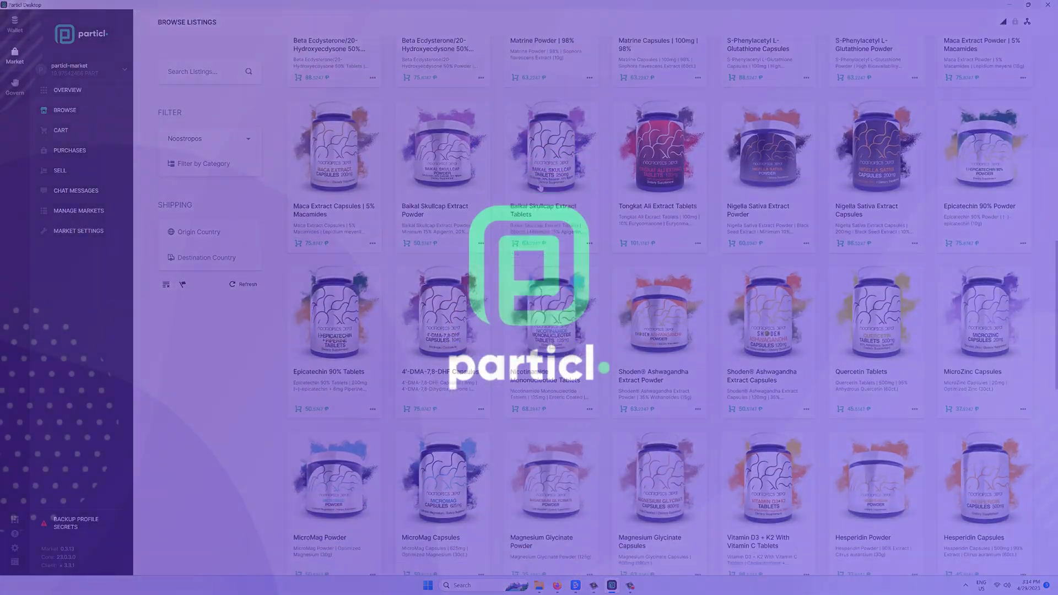